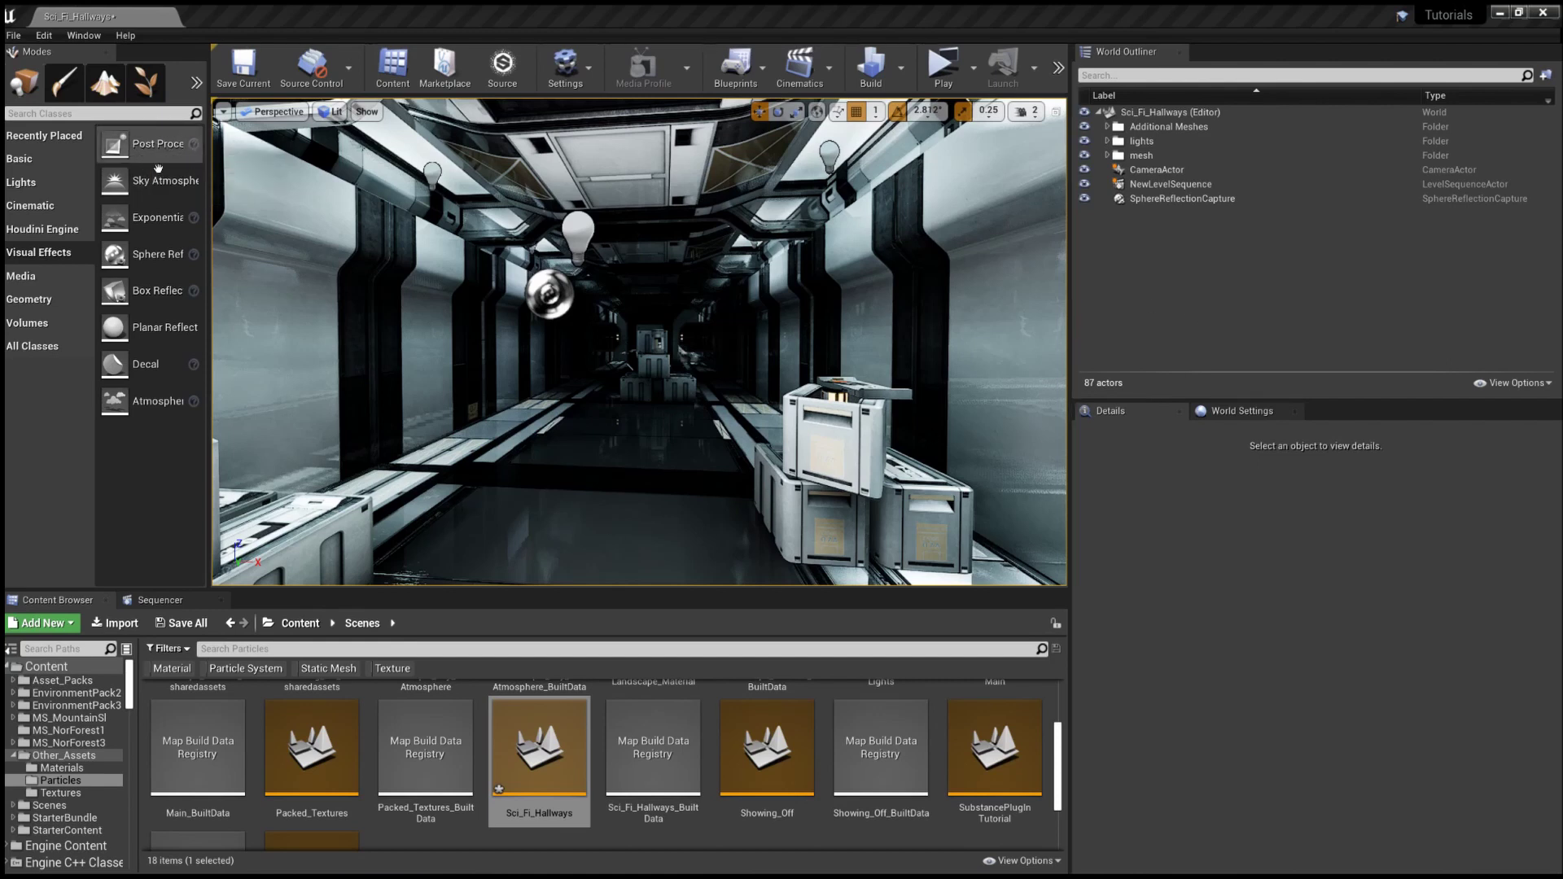
Step: Select the CameraActor in the level to show its camera preview and its settings
click(1197, 171)
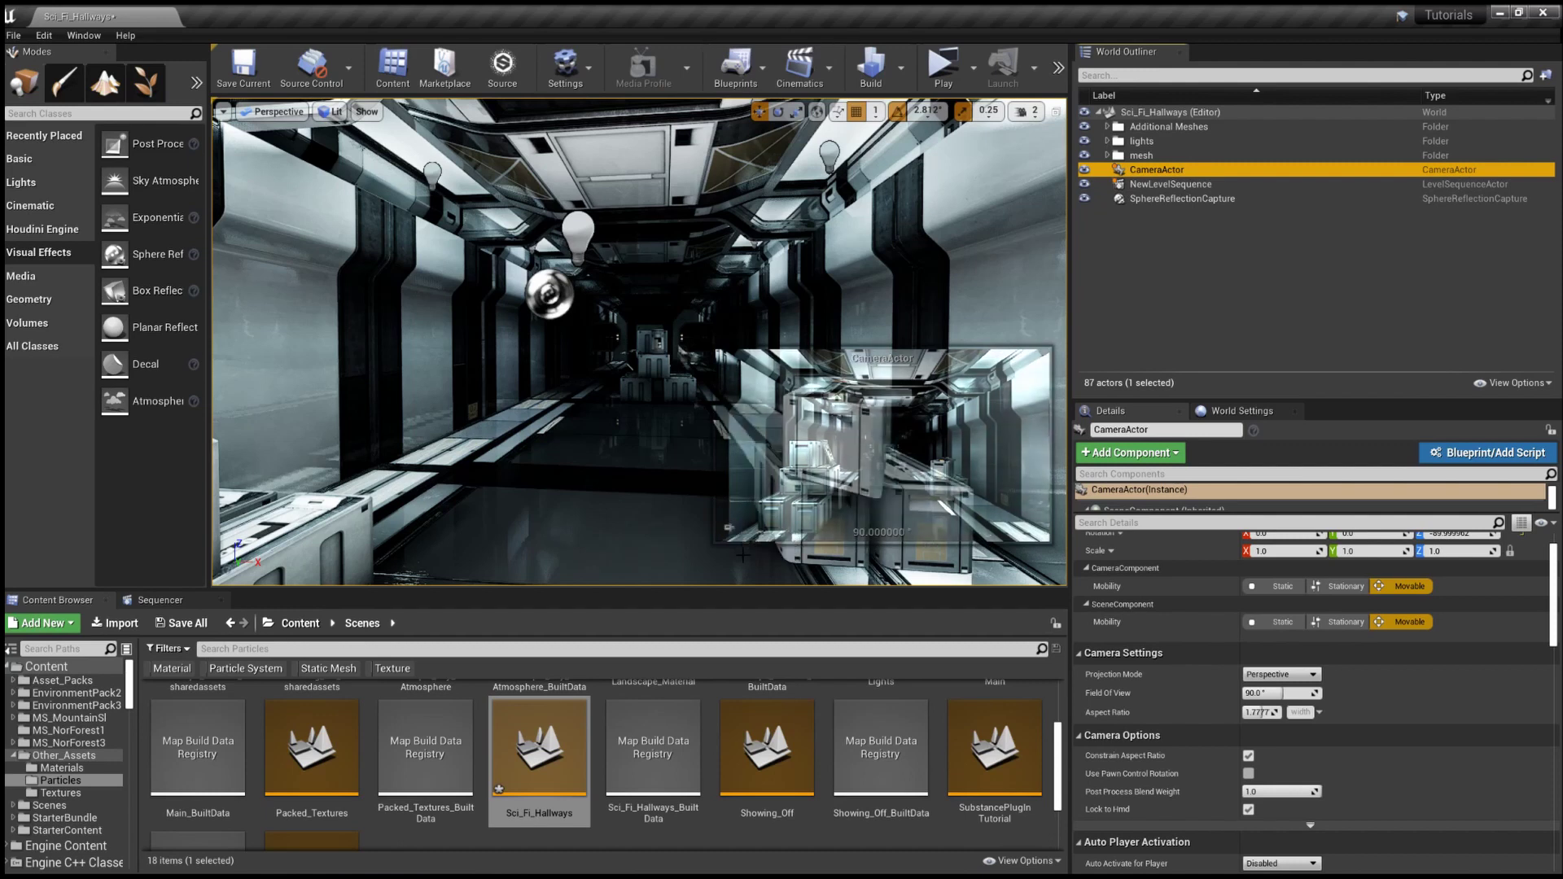
click(729, 527)
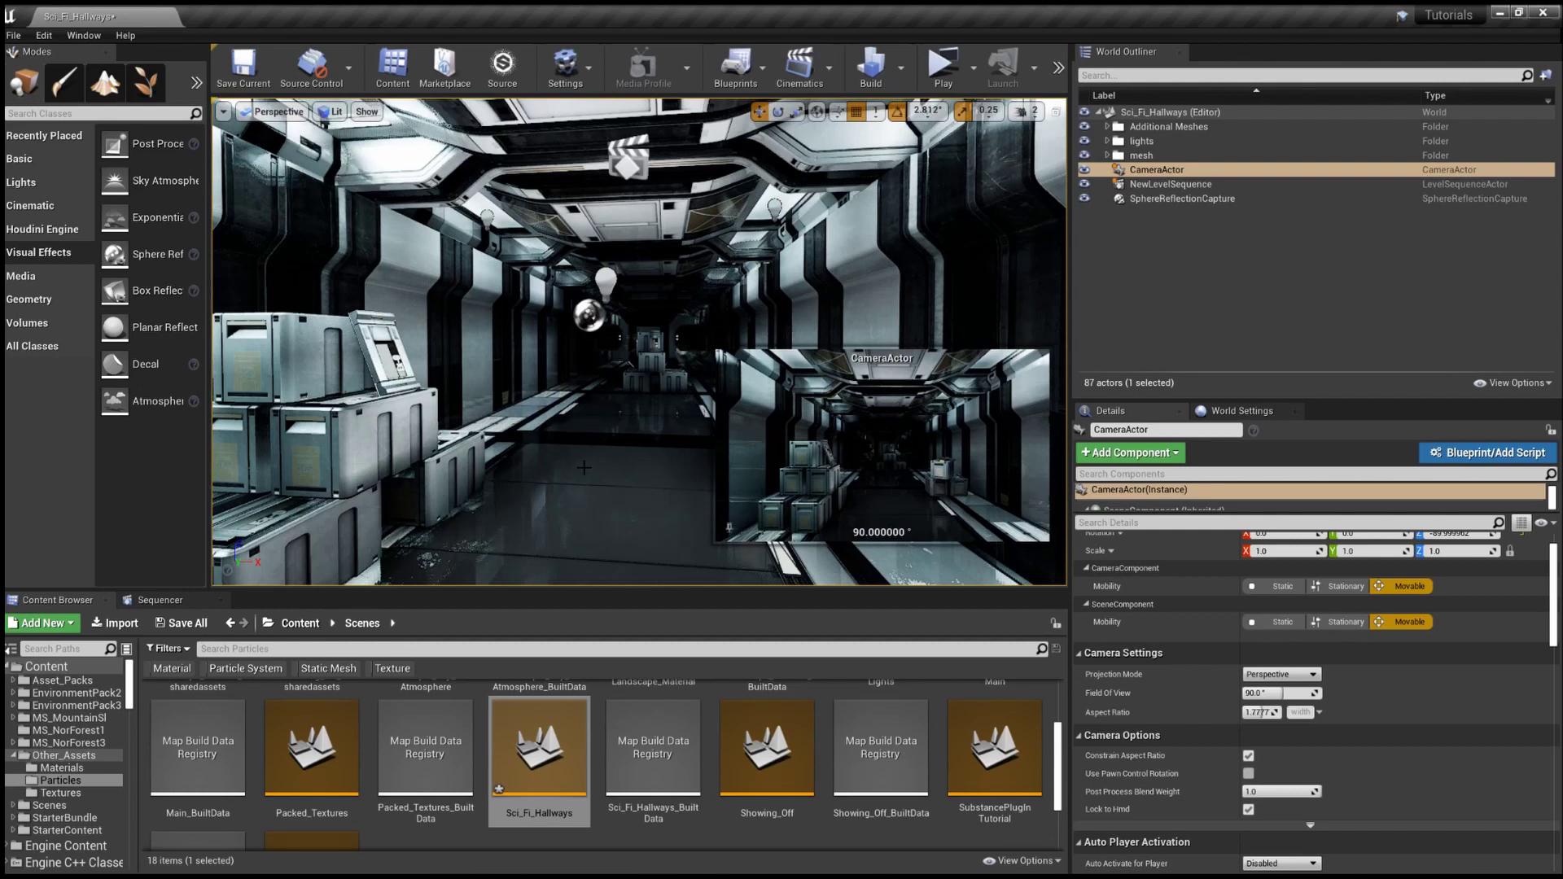
click(1140, 184)
click(1140, 198)
click(1139, 170)
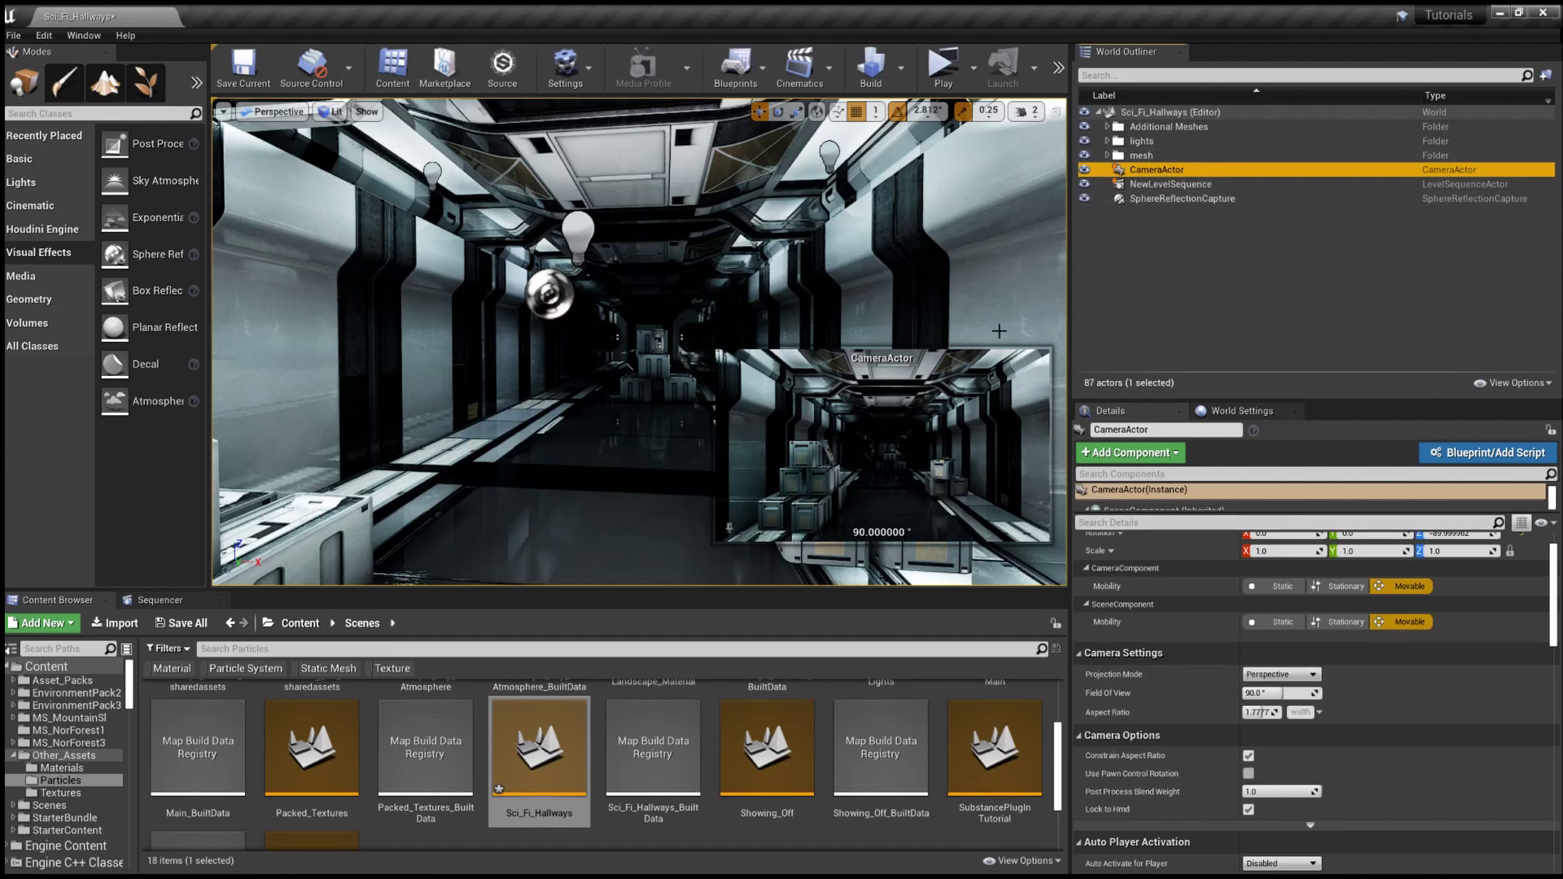
Step: Look through the camera's post process settings, including the Mobile Depth of Field and Color Grading groups
scroll(1389, 623, down, 5)
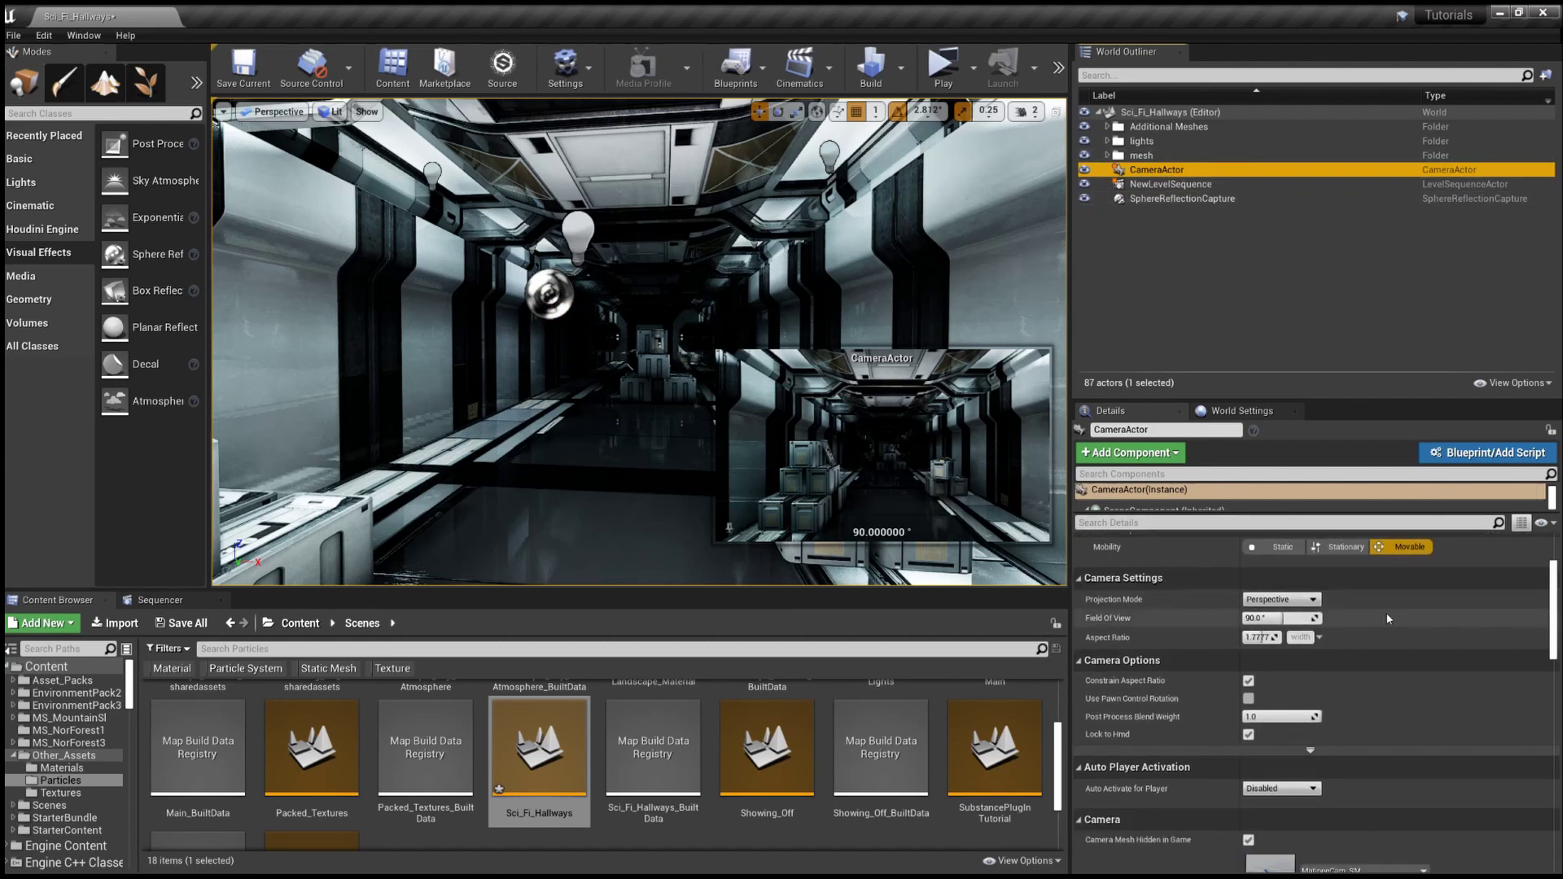
scroll(1389, 619, down, 4)
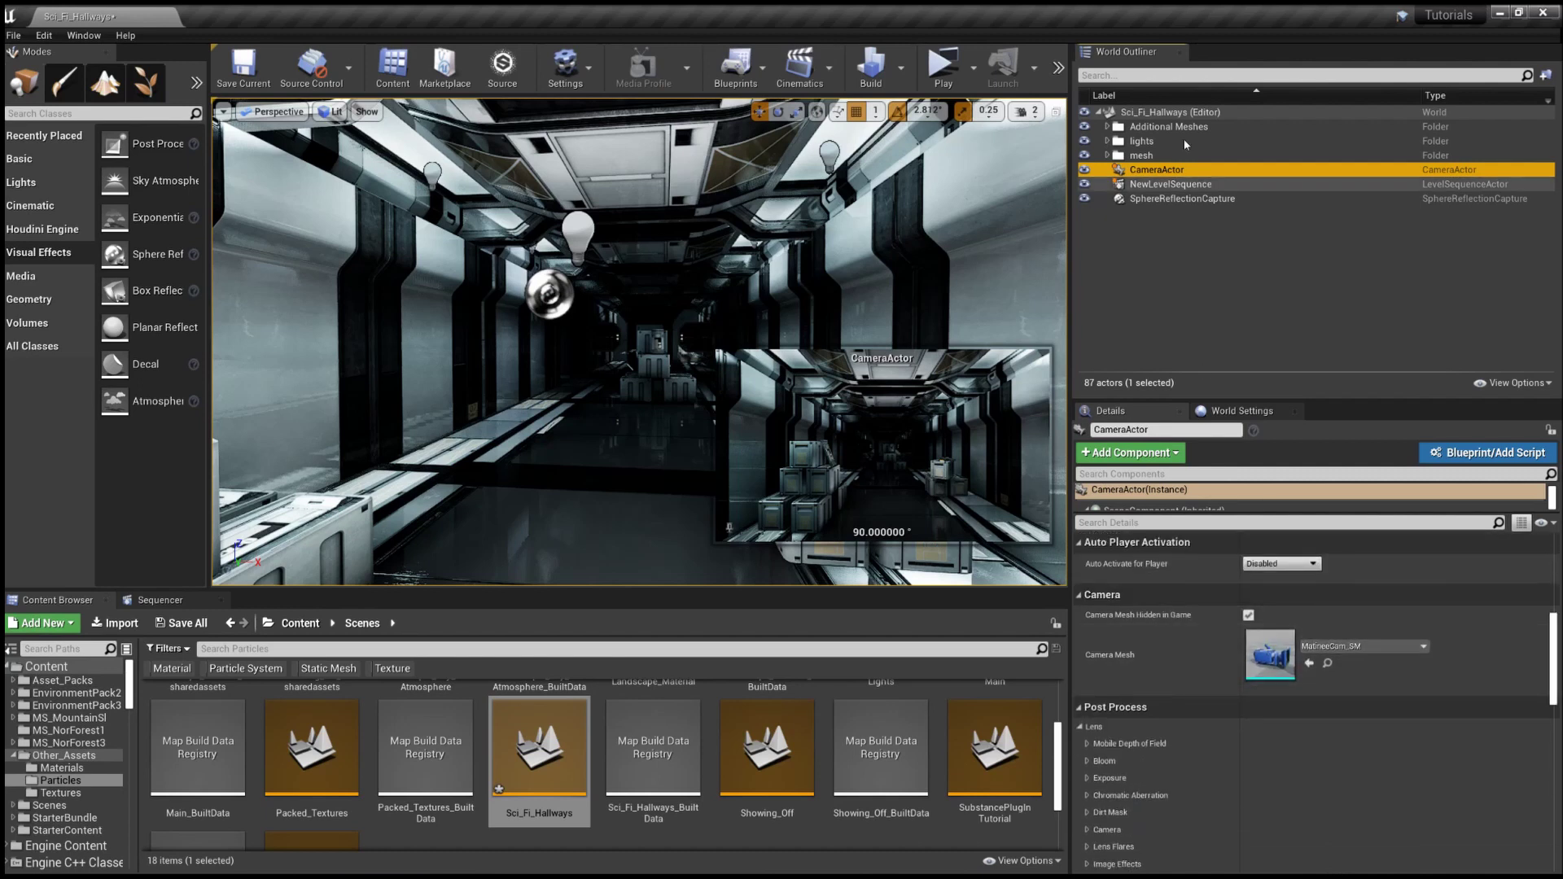
scroll(1156, 766, down, 2)
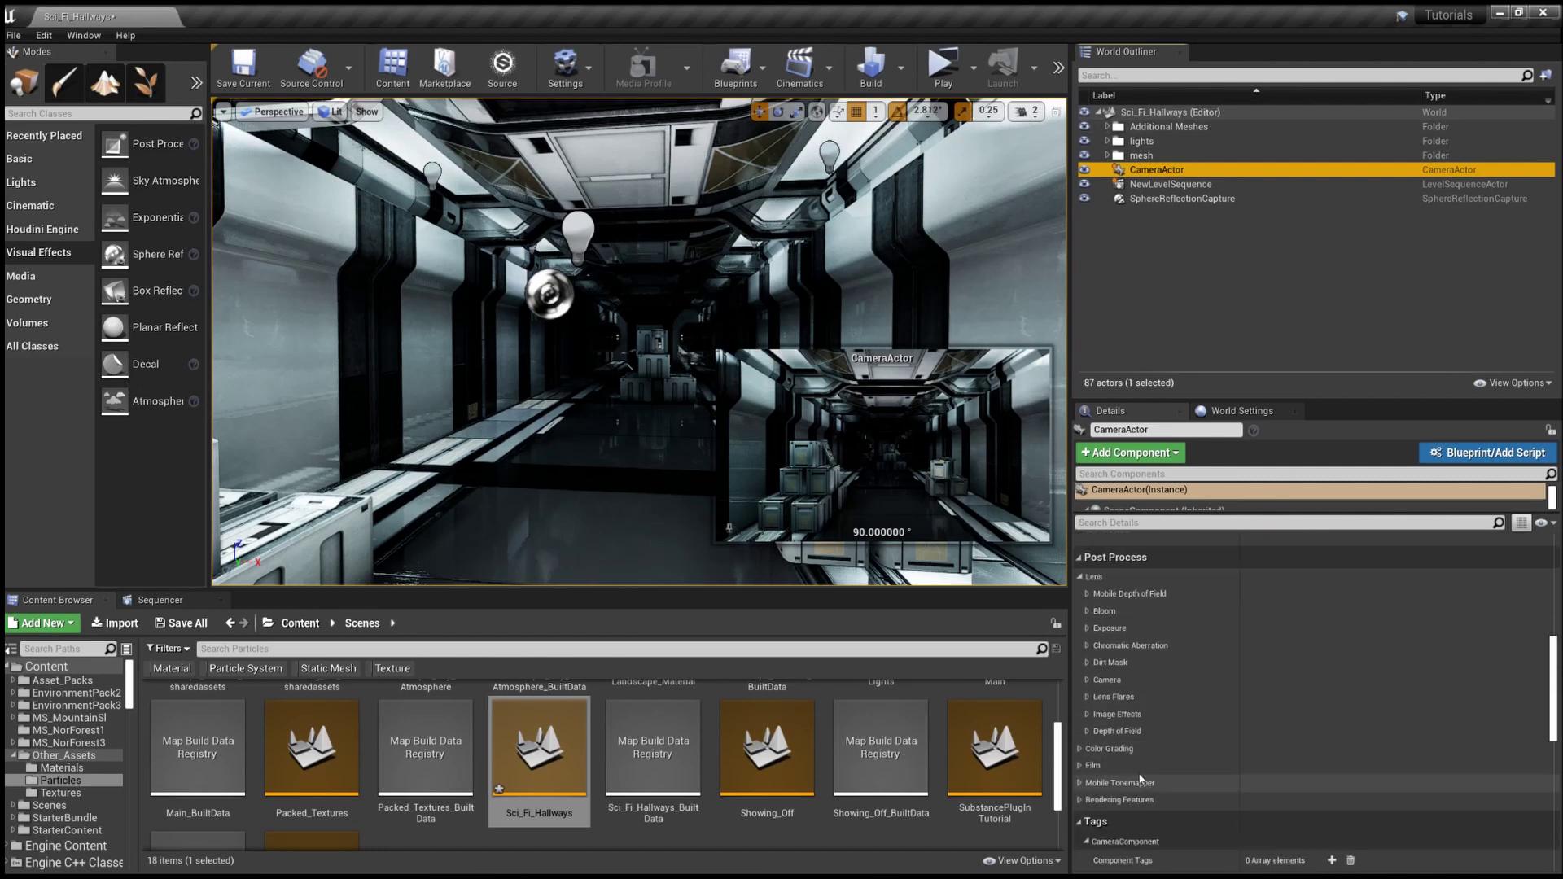
click(1088, 595)
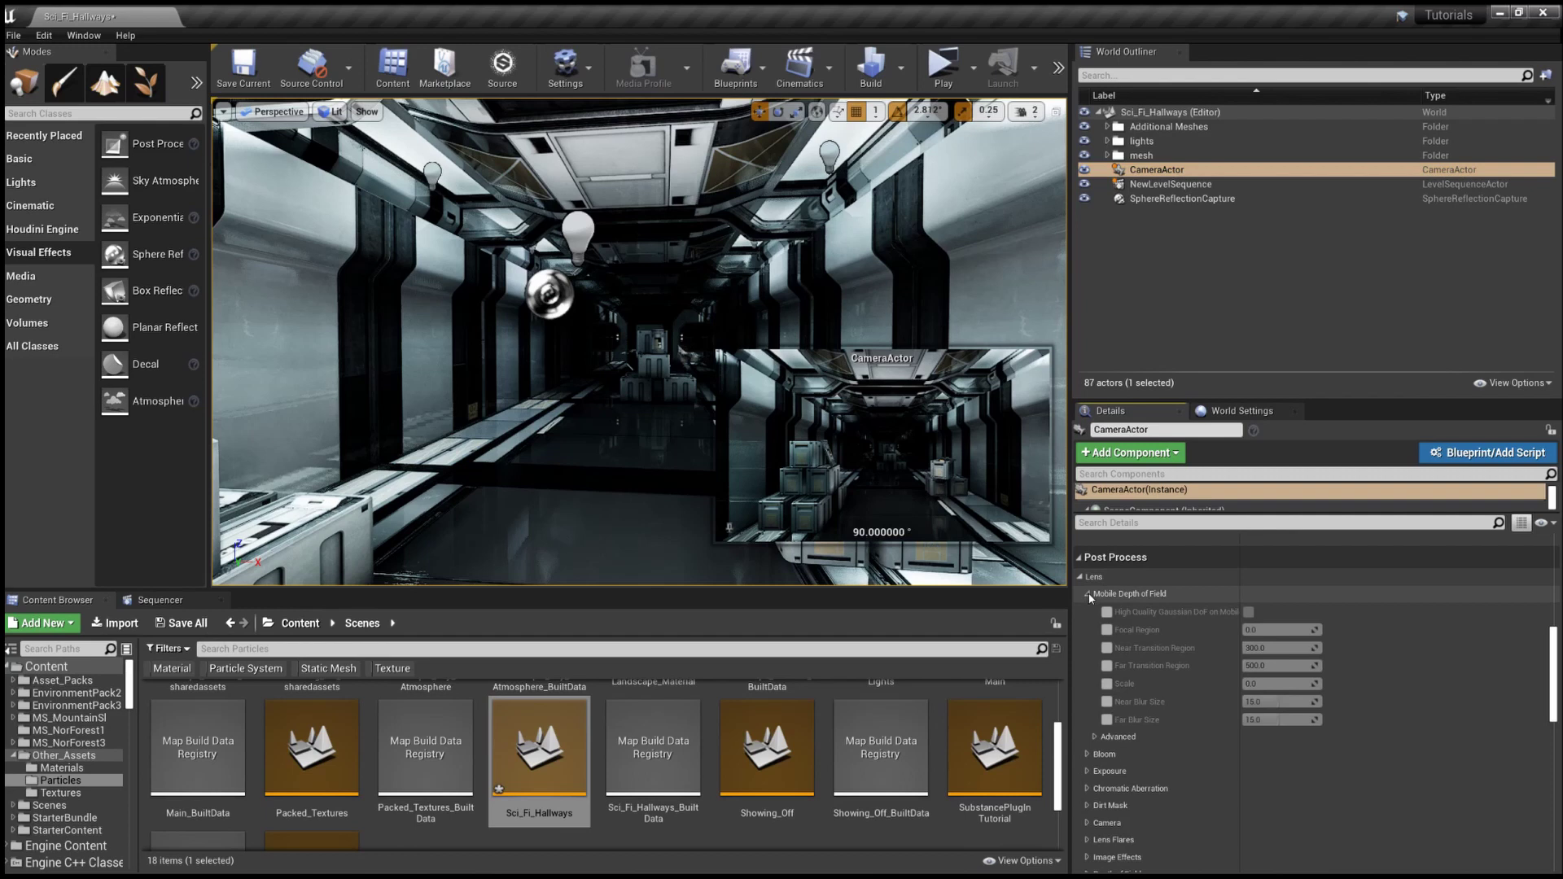
click(1088, 595)
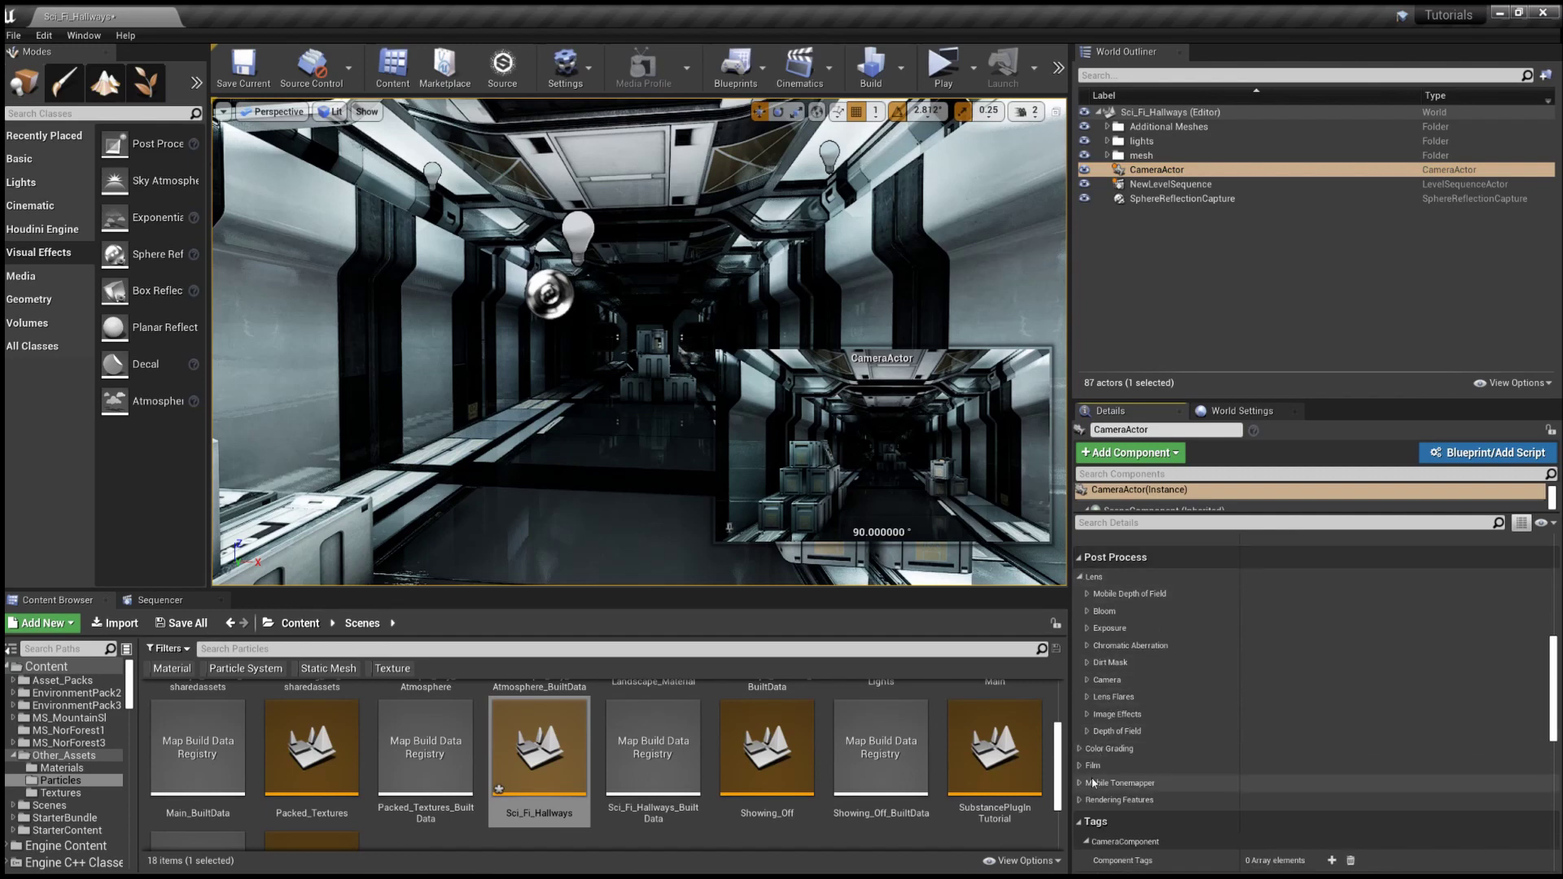
click(1081, 750)
click(1080, 750)
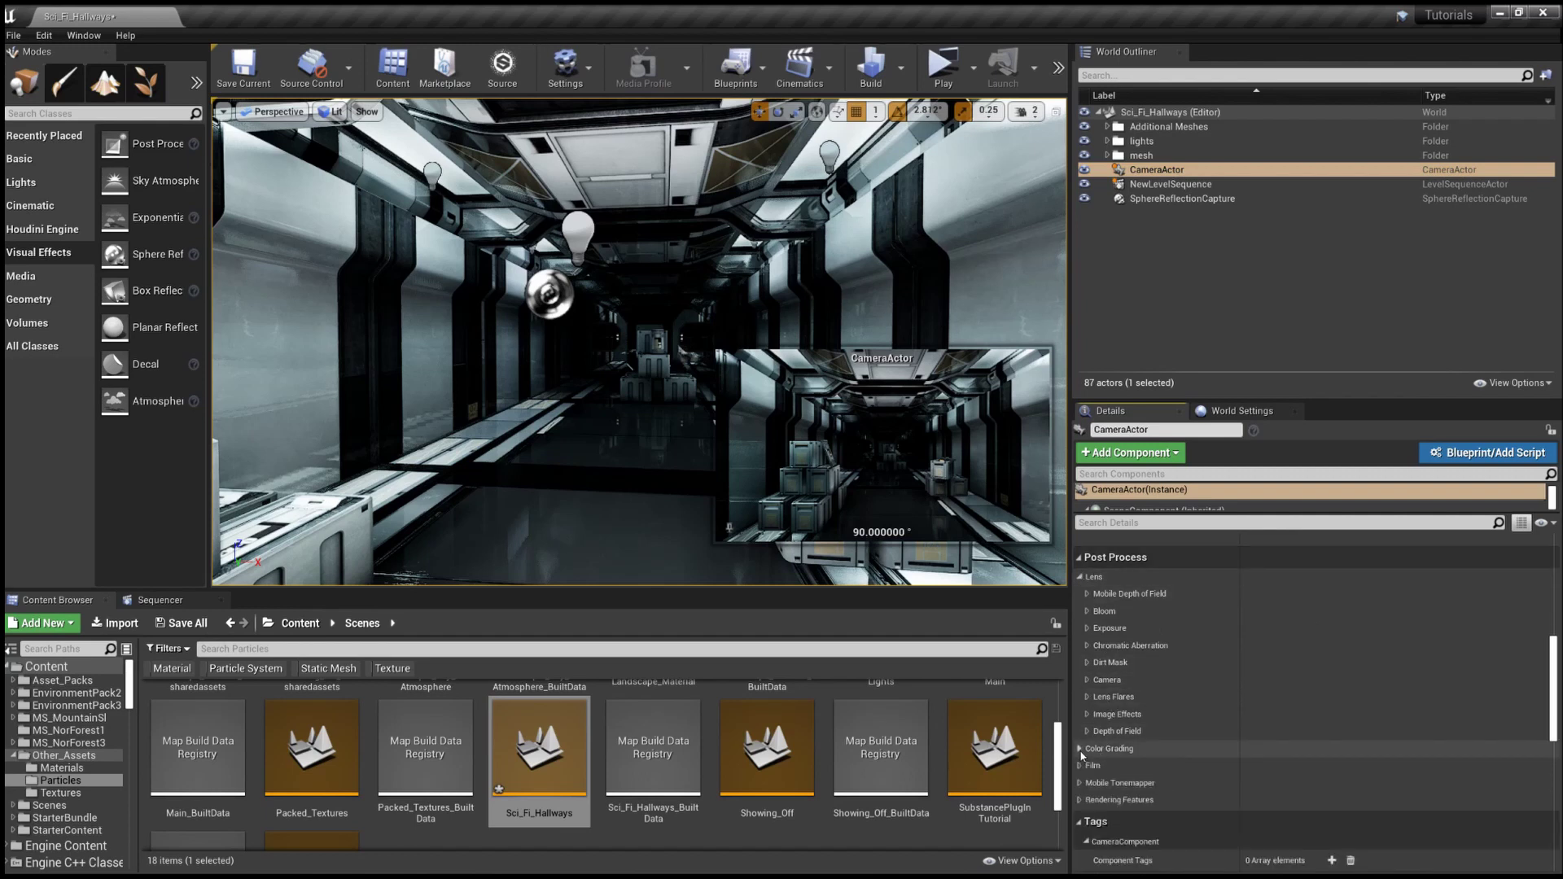
Step: Enable the camera's bloom Method and Intensity overrides and raise the bloom intensity to about 5.93
click(1087, 611)
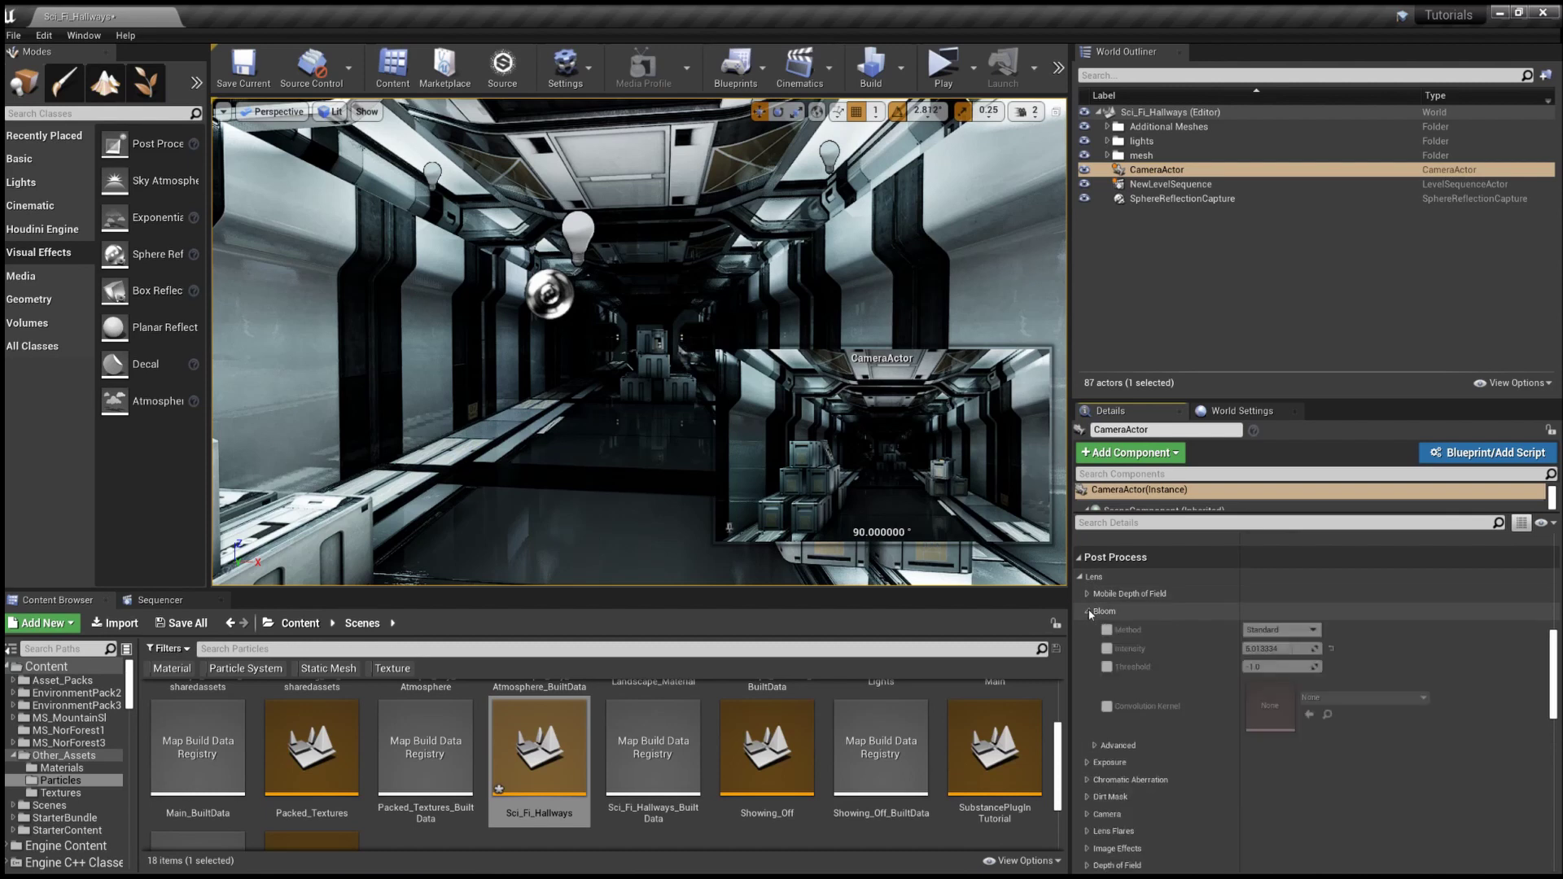
click(1106, 630)
click(1106, 649)
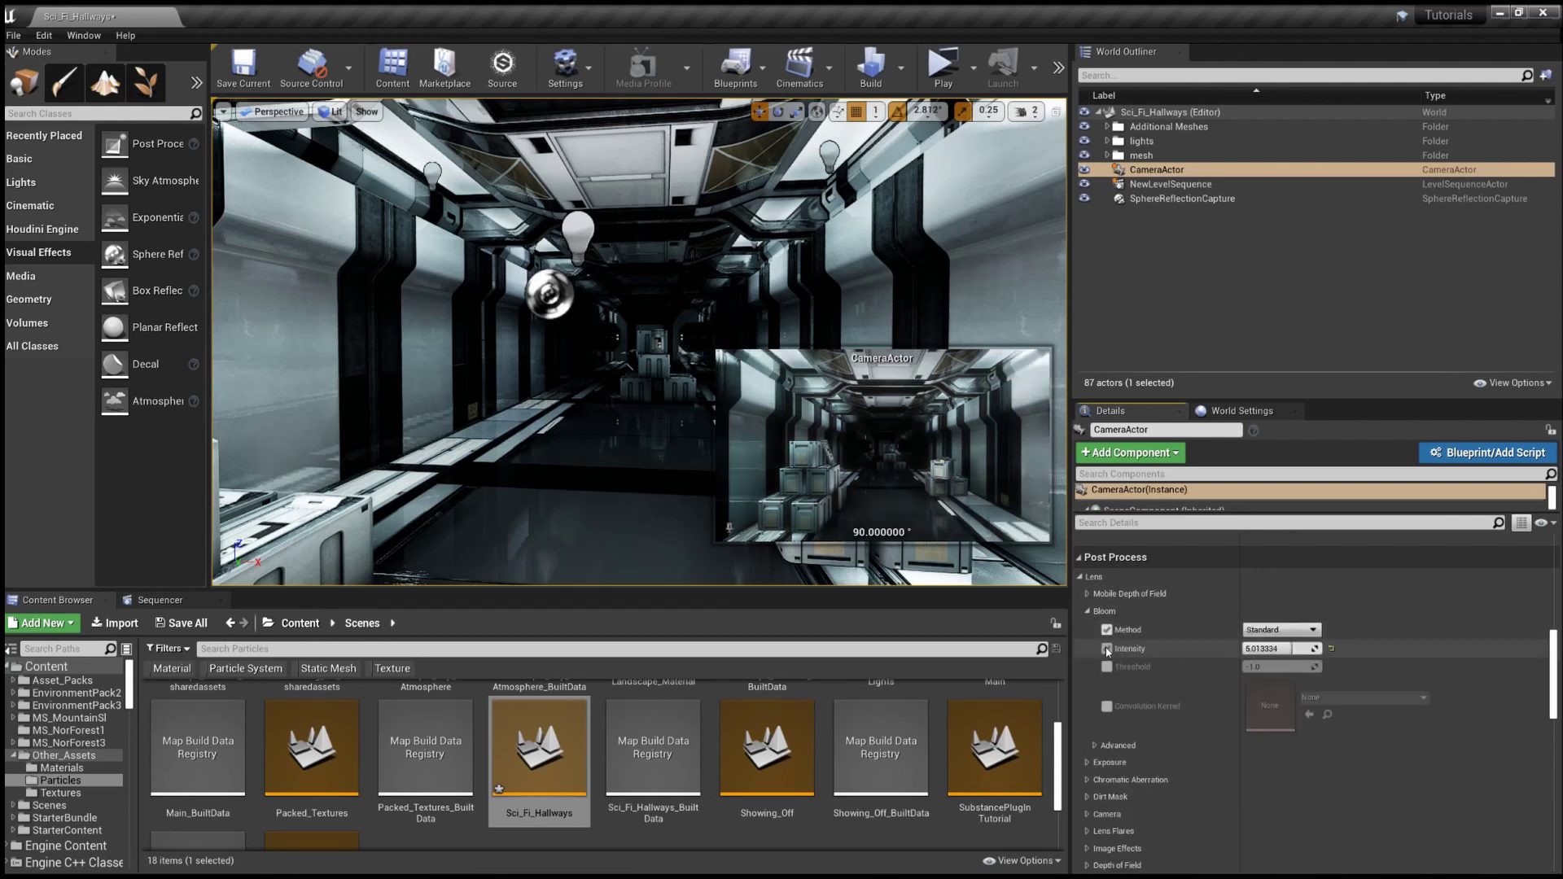
drag(1278, 649, 1298, 649)
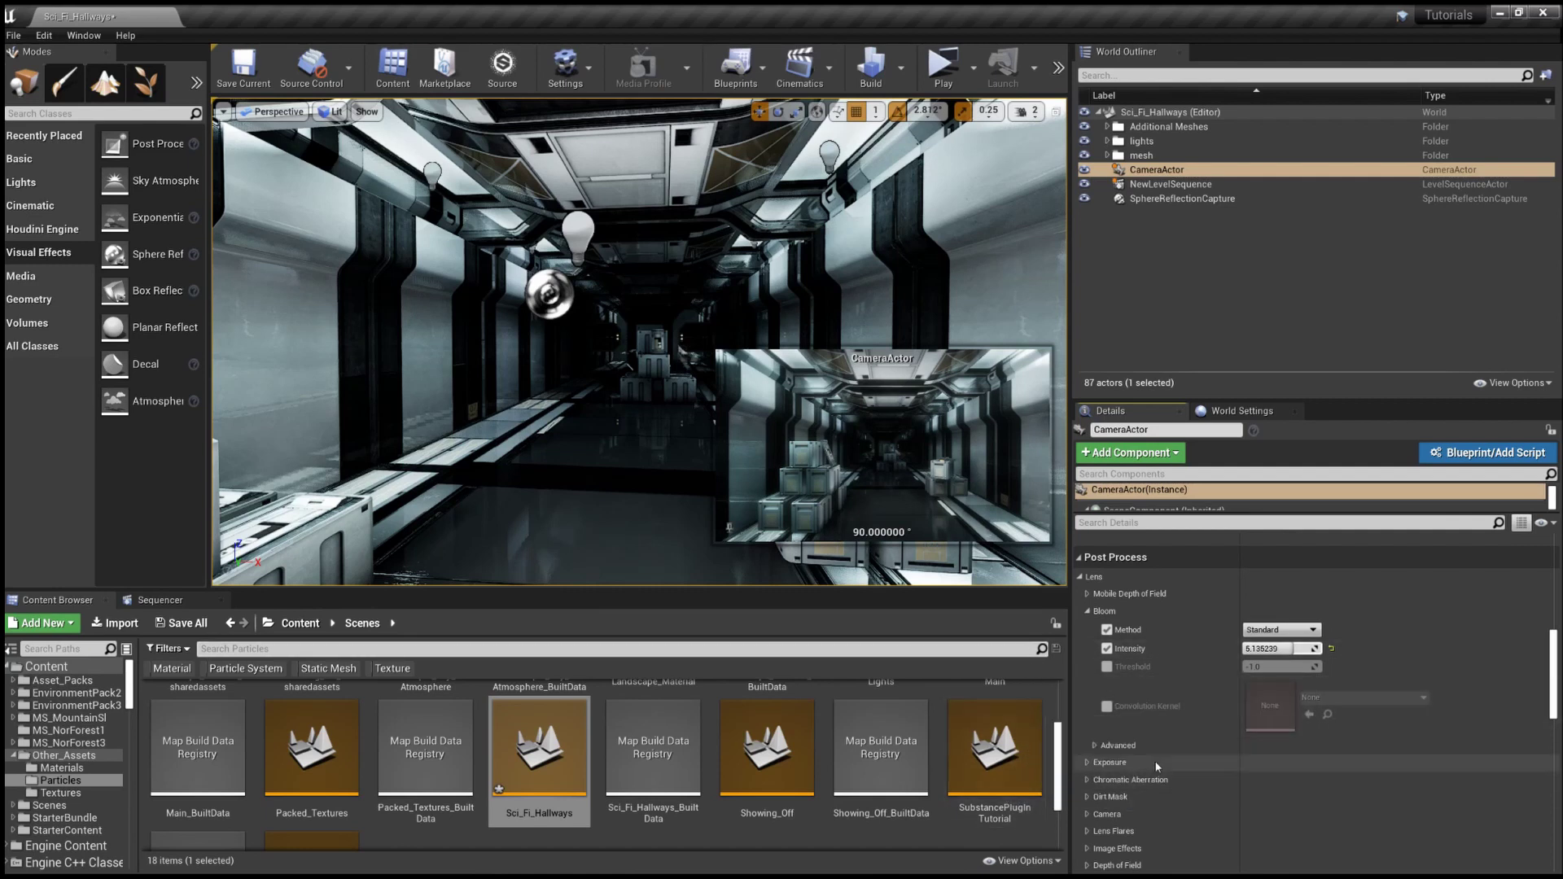
mouse_move(1278, 649)
mouse_down()
mouse_move(1335, 649)
mouse_move(1278, 649)
mouse_up()
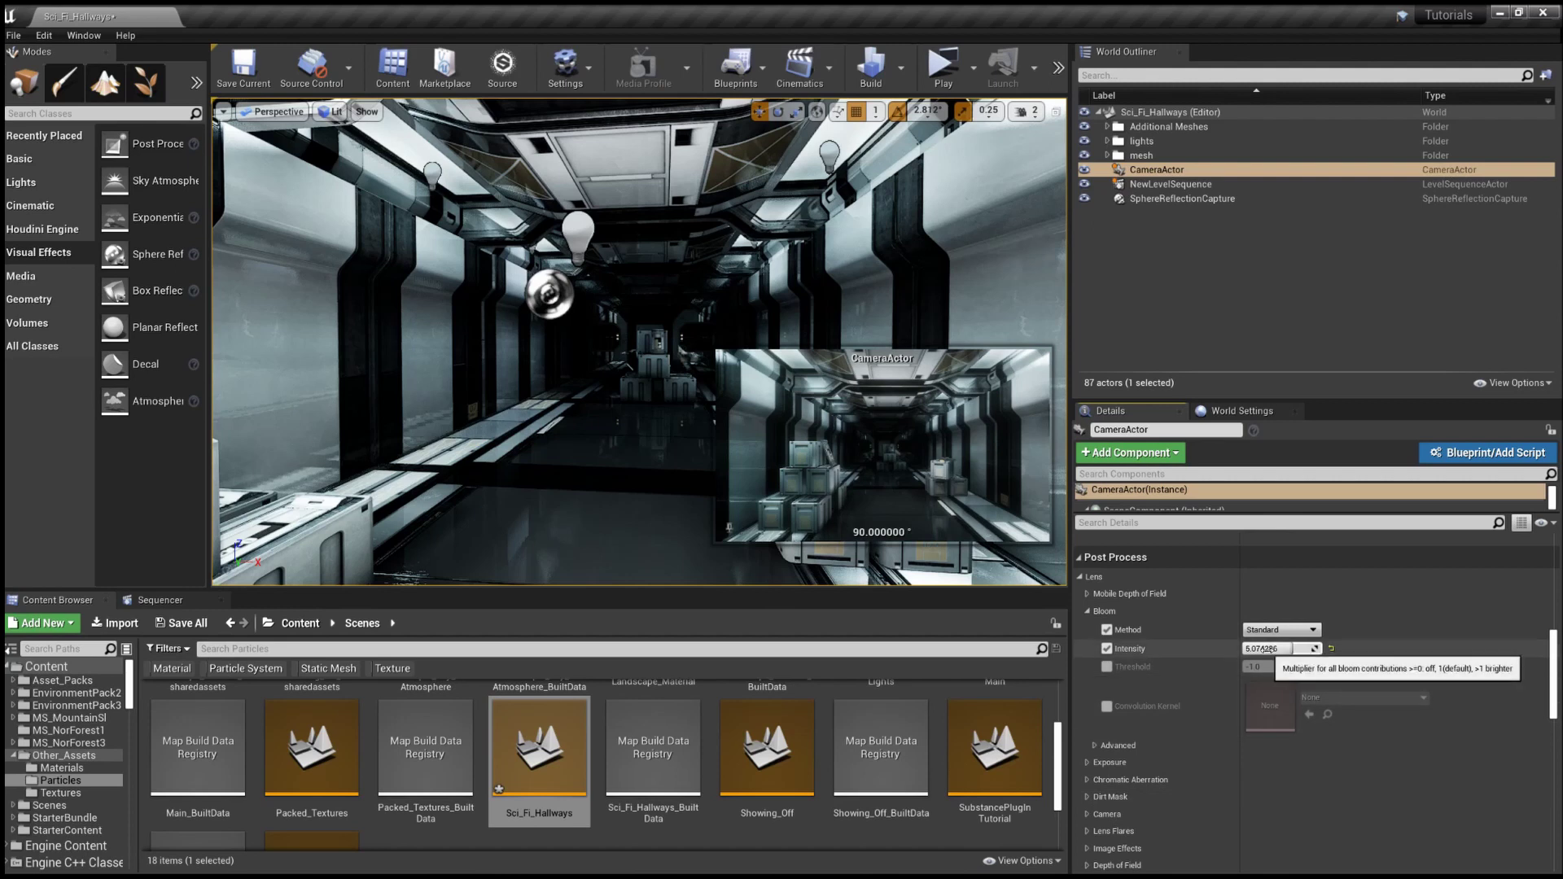
drag(1264, 649, 1319, 649)
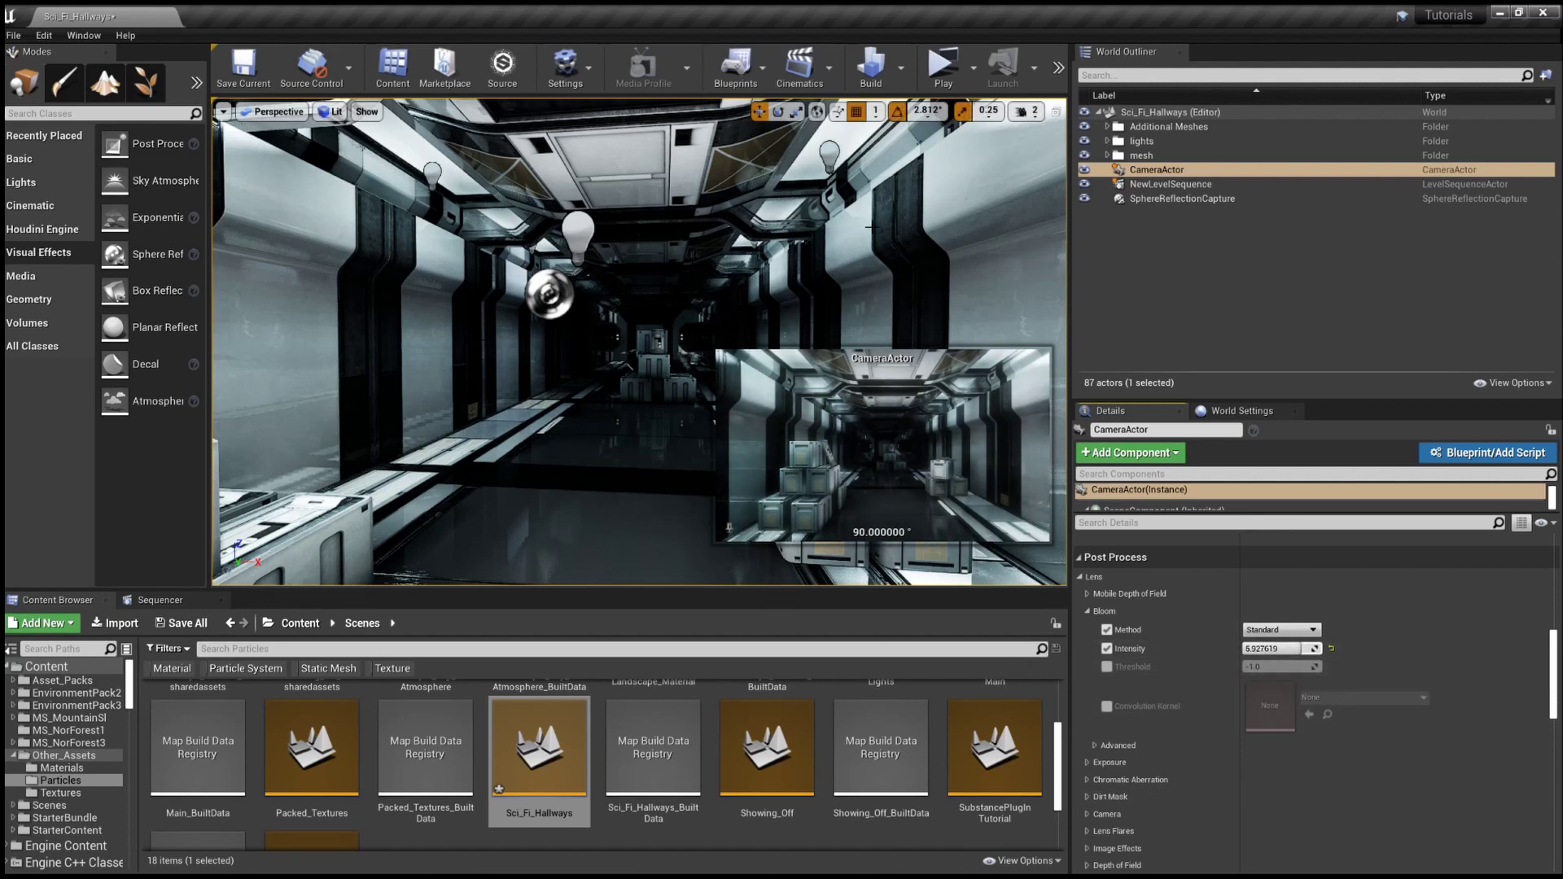
Step: Turn off the camera's bloom Method and Intensity overrides
scroll(1105, 752, down, 3)
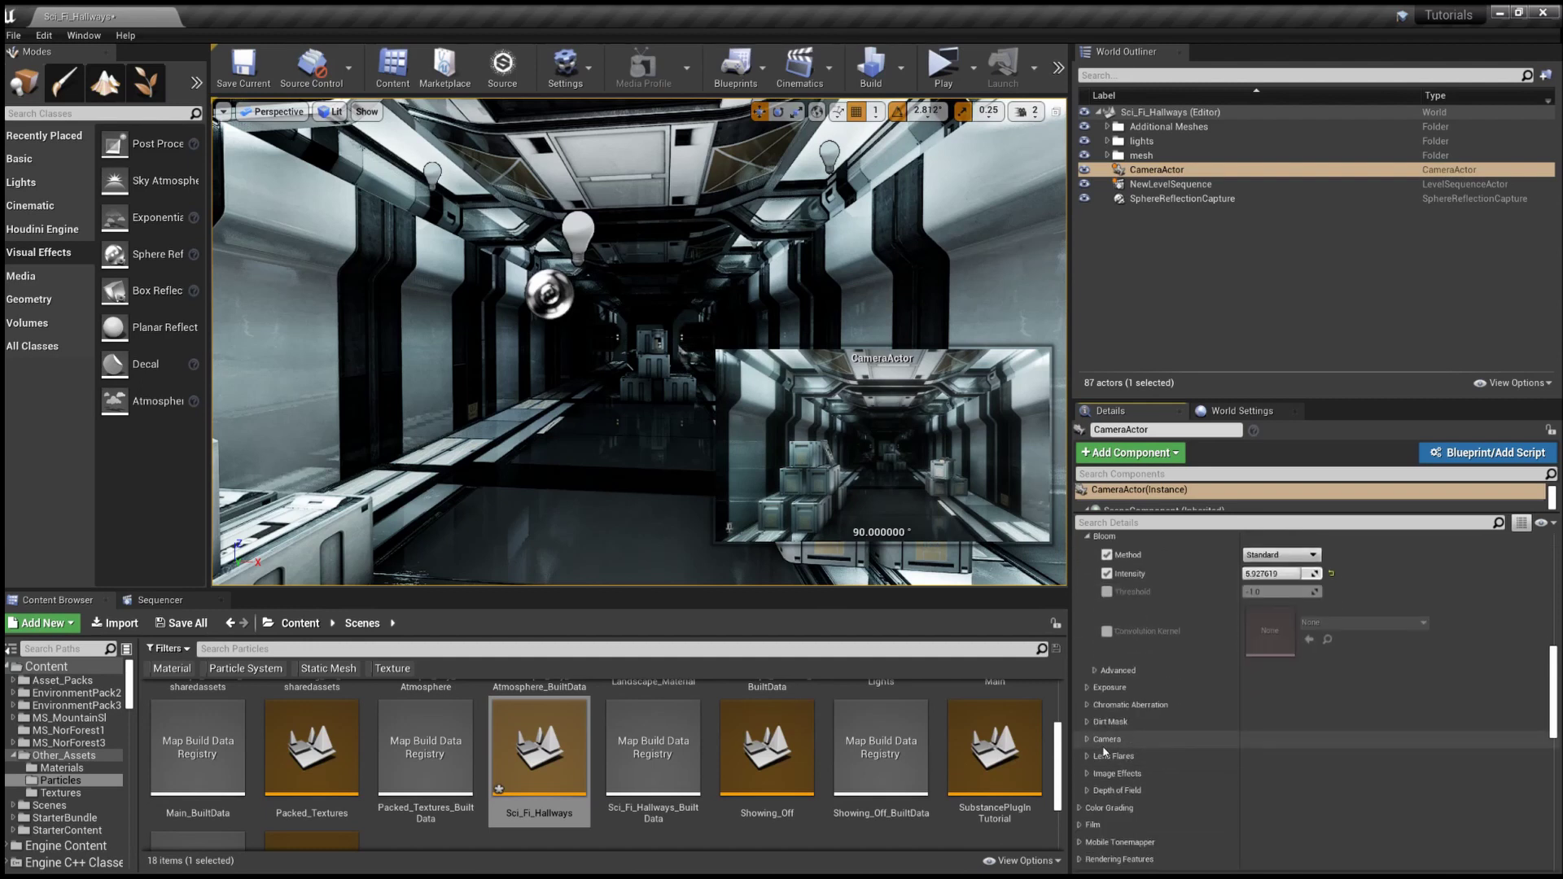
scroll(1105, 752, down, 3)
scroll(1106, 709, up, 7)
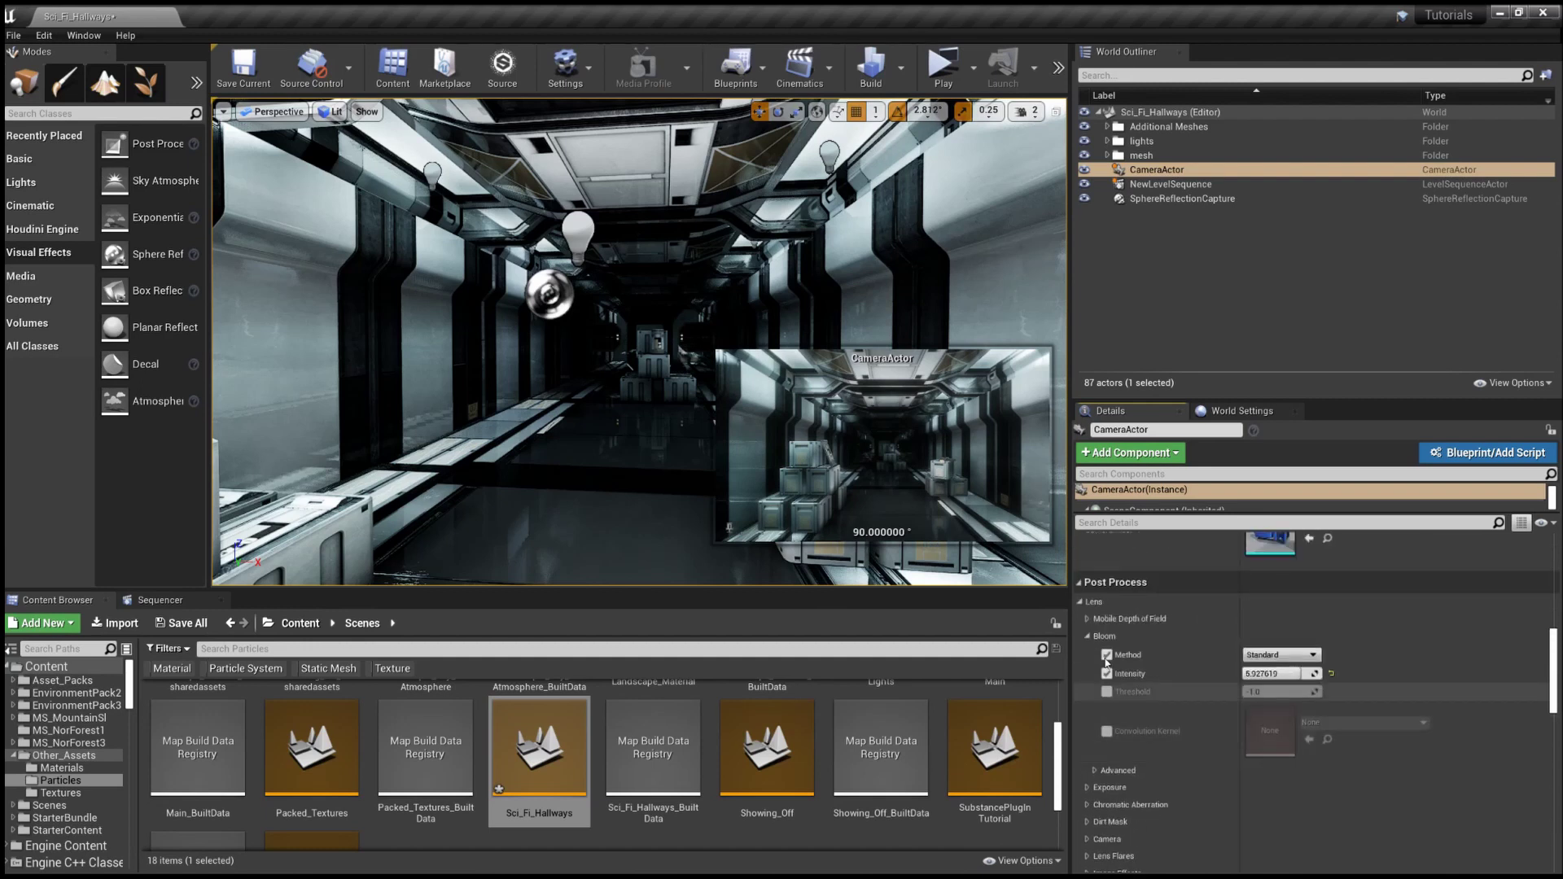
click(1087, 619)
click(1087, 620)
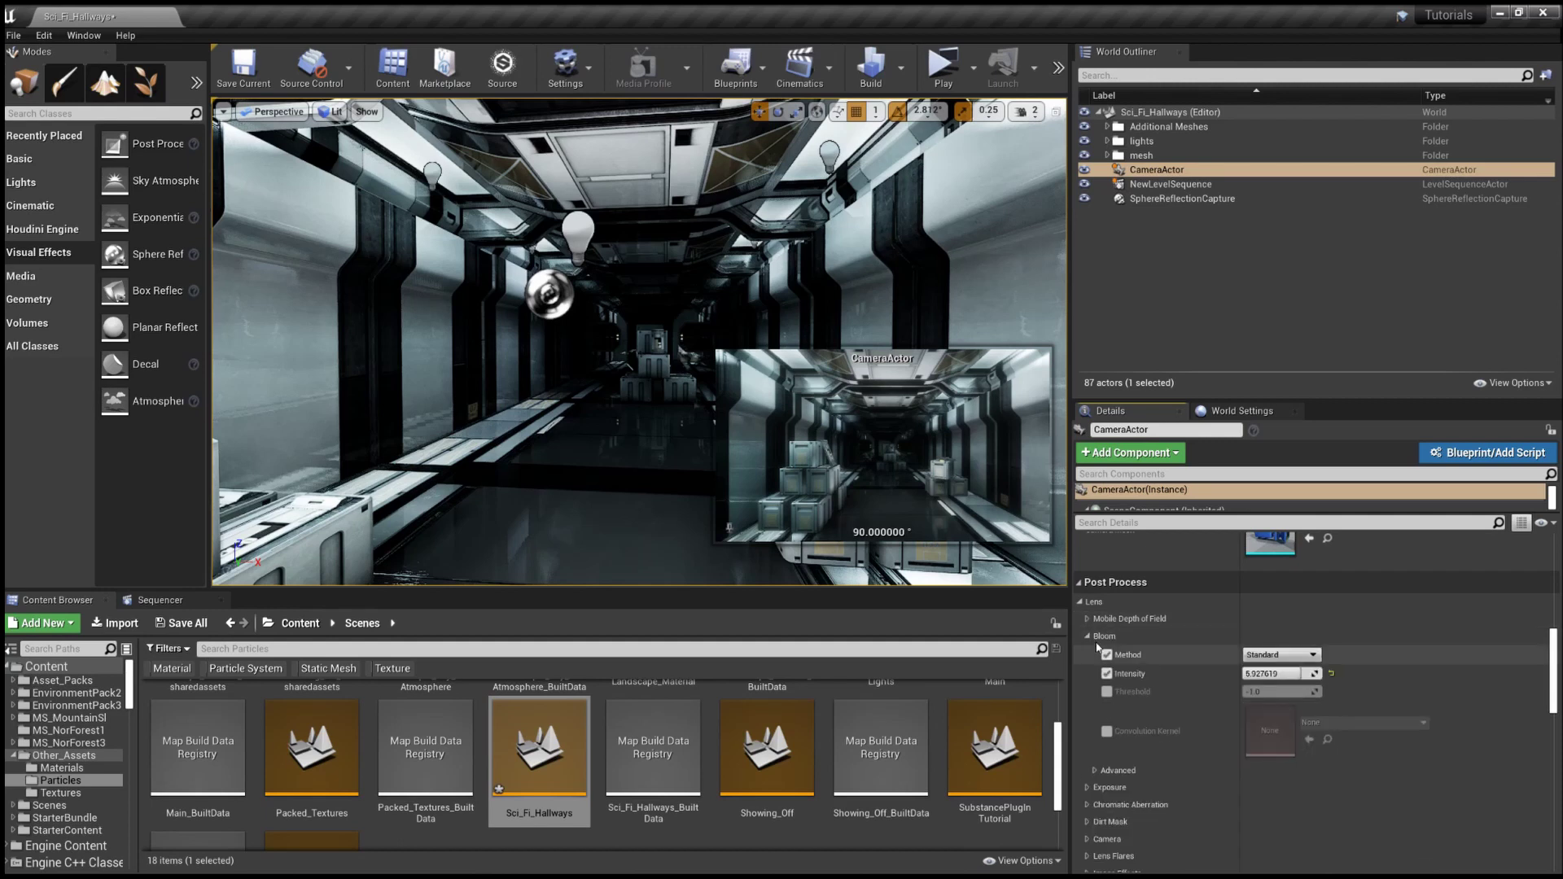
scroll(1104, 639, down, 1)
click(1106, 648)
click(1107, 629)
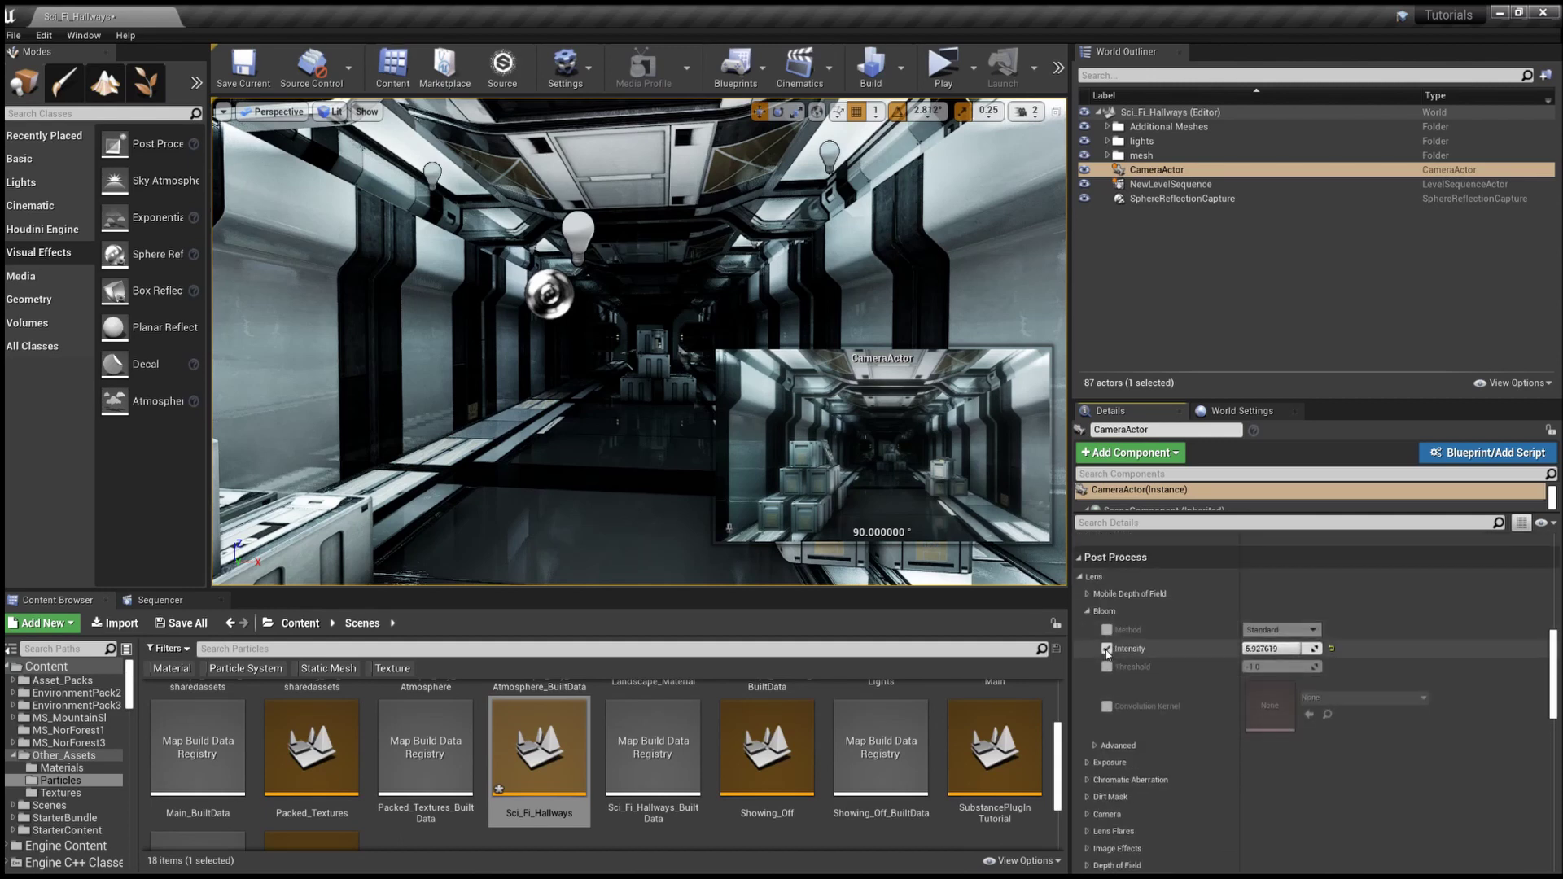
Step: Examine the camera's Exposure and Chromatic Aberration post process settings
scroll(1108, 652, down, 3)
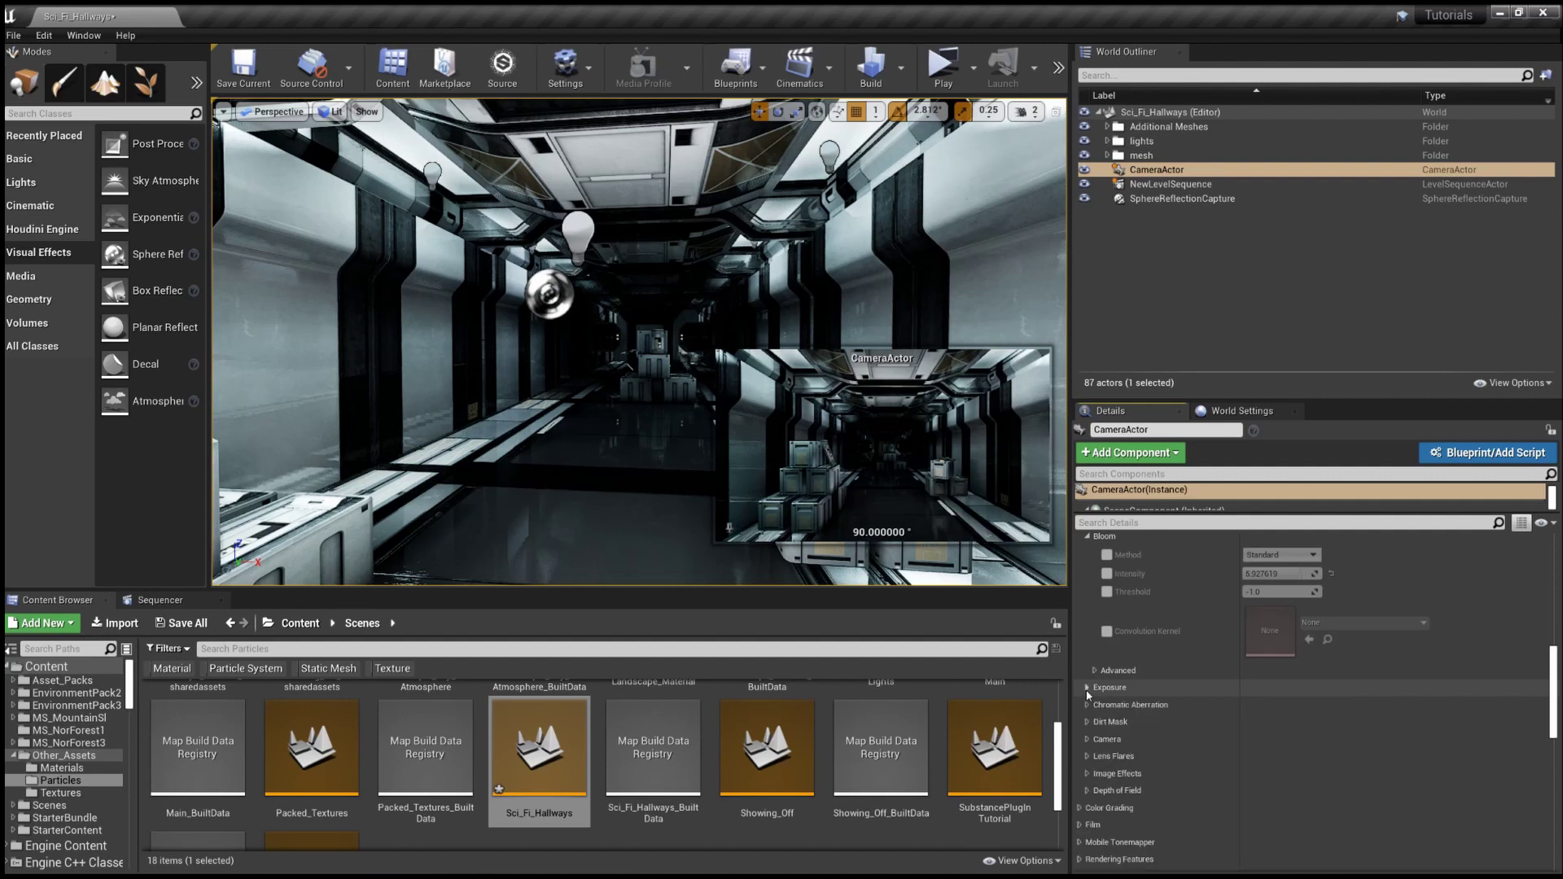
click(1088, 688)
scroll(1123, 724, down, 3)
scroll(1126, 724, down, 1)
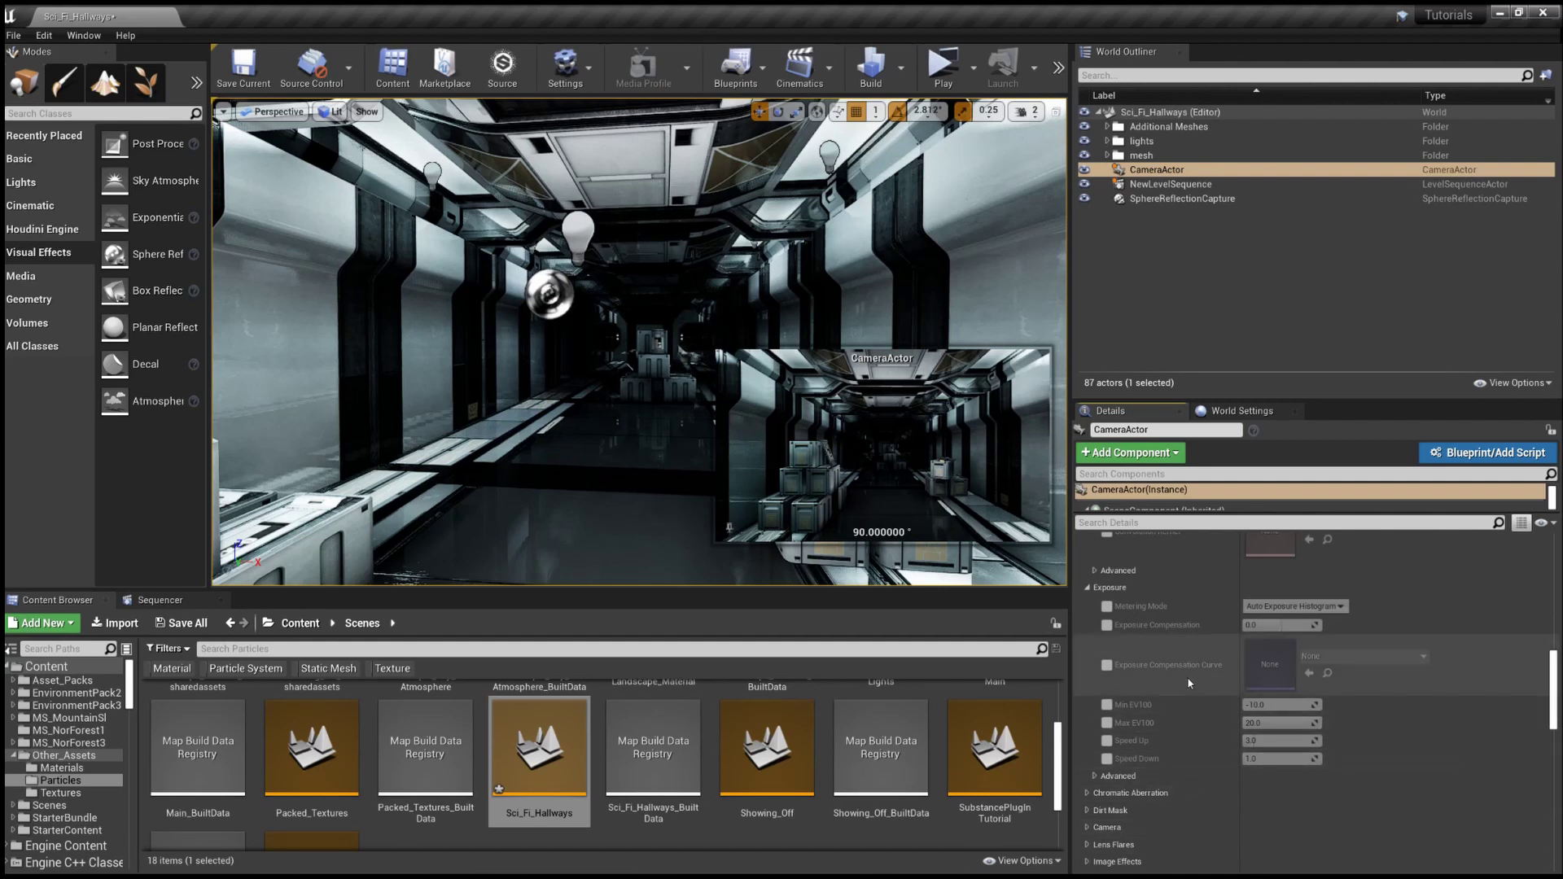
click(1087, 588)
click(1087, 606)
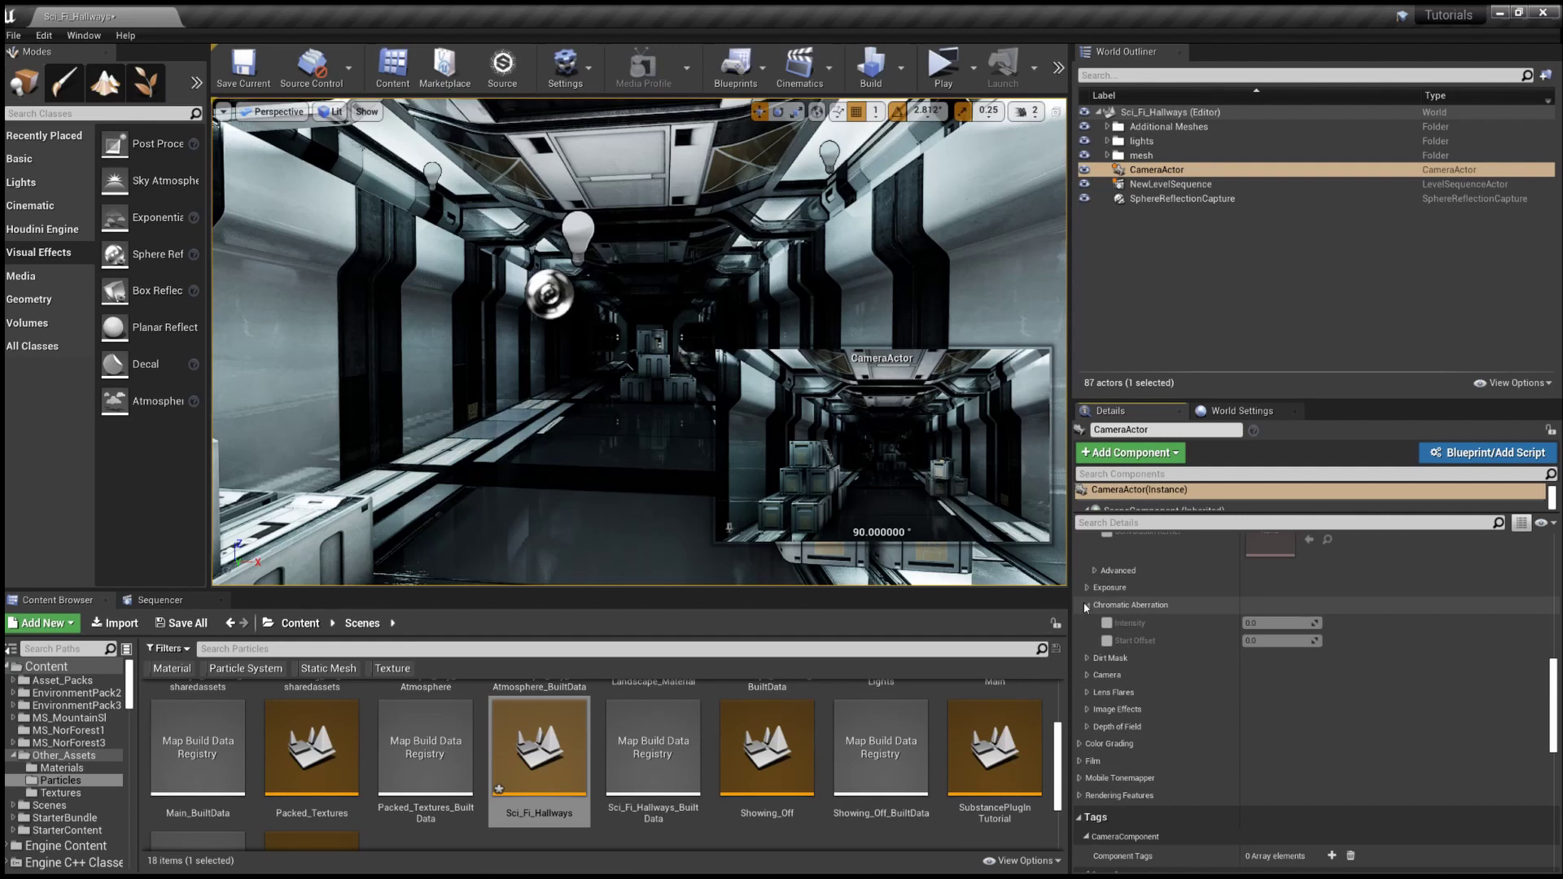
click(1089, 589)
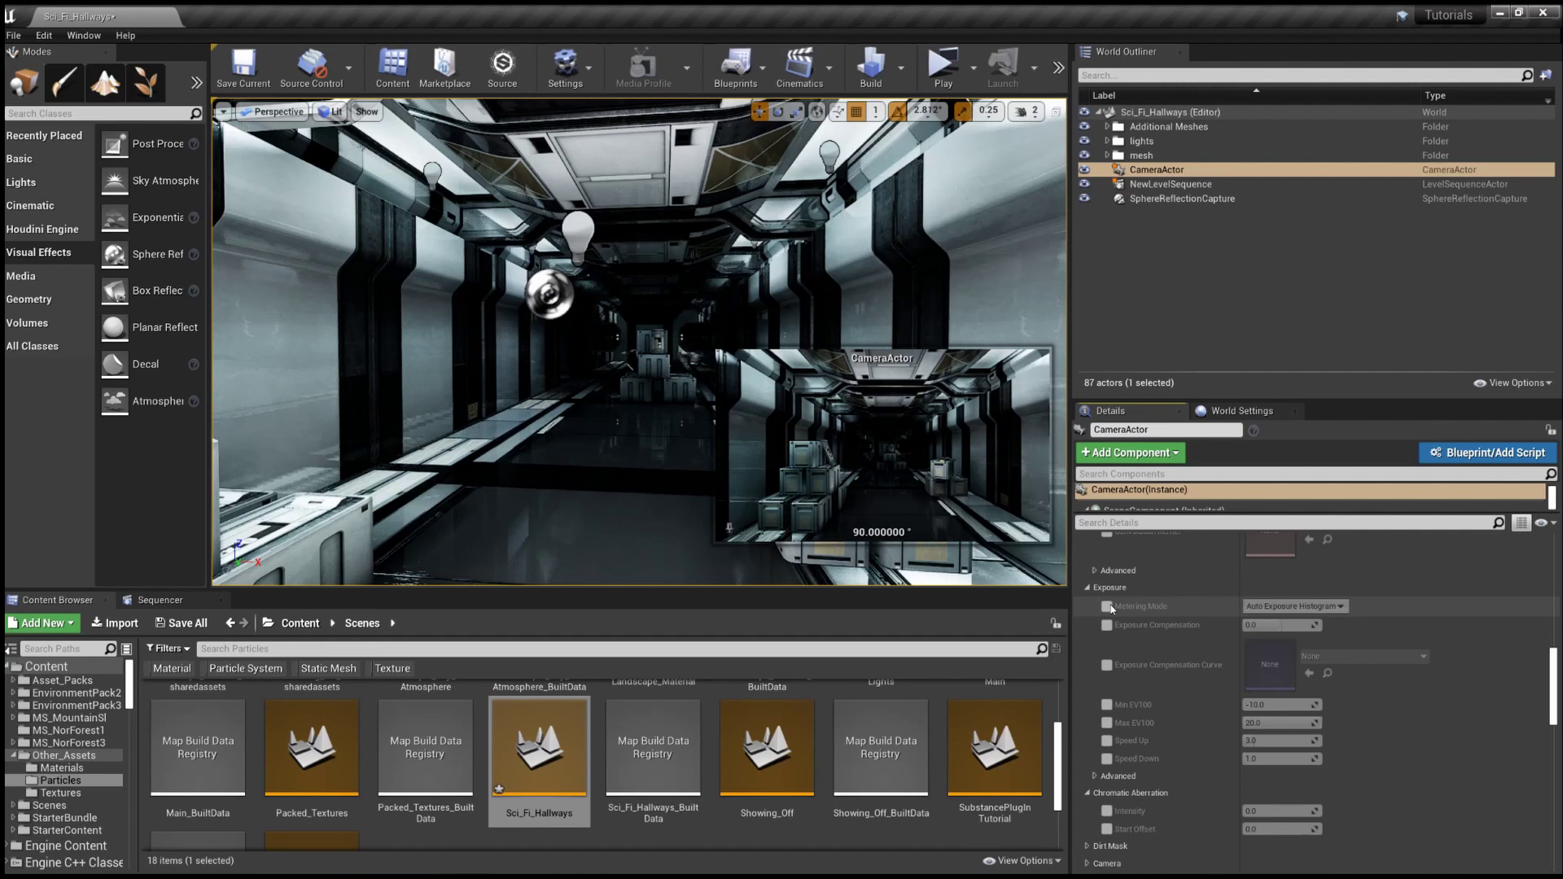
click(1088, 587)
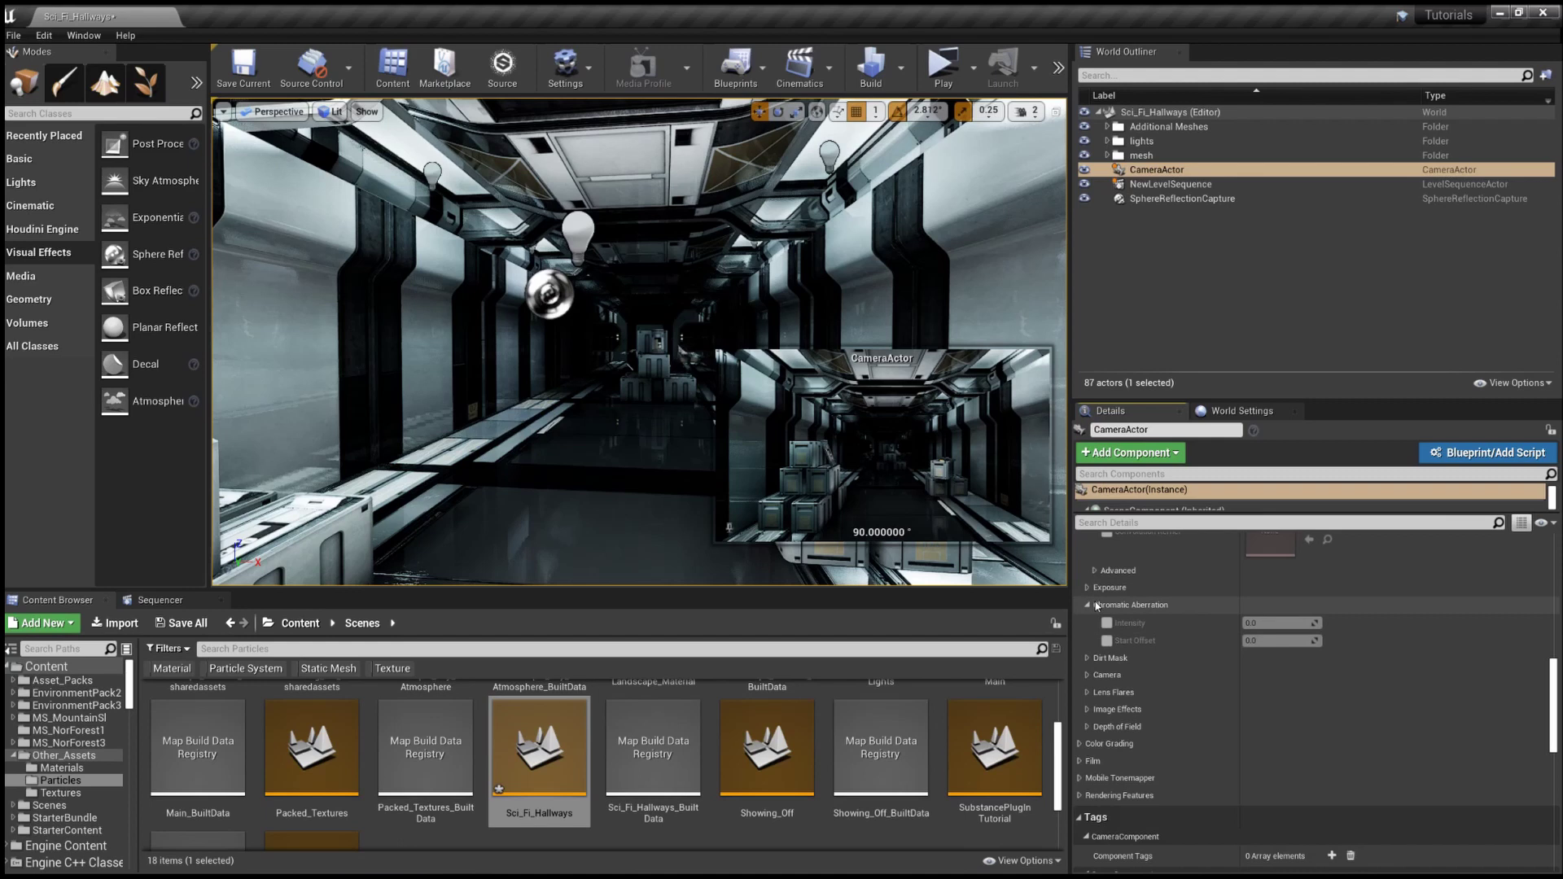
click(1088, 605)
Step: Examine the camera's Dirt Mask, Camera and Lens Flares post process settings
click(1088, 622)
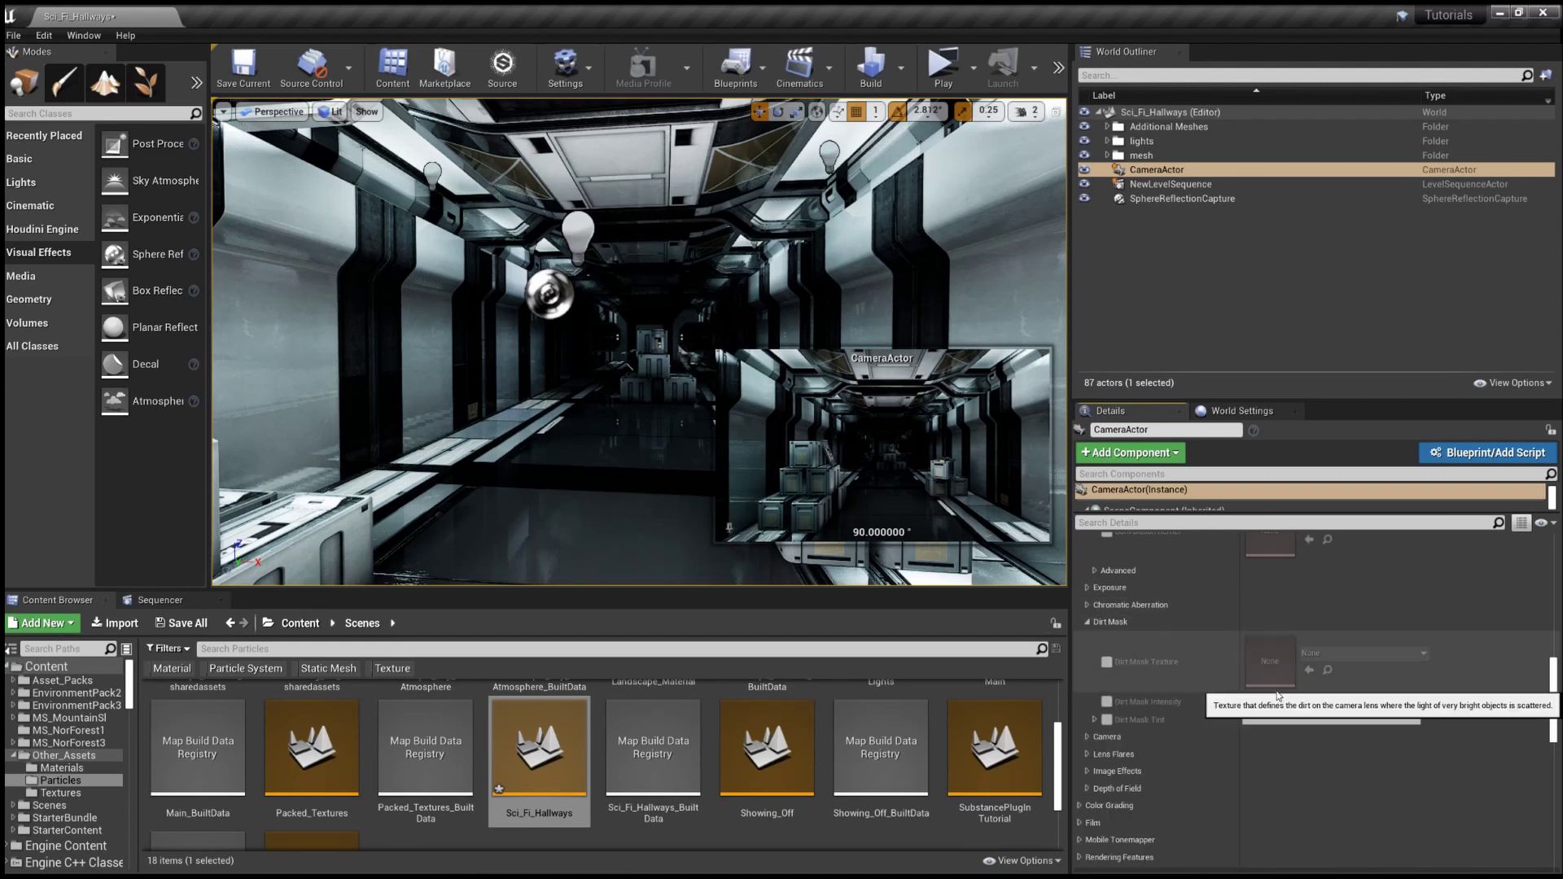
mouse_move(1289, 672)
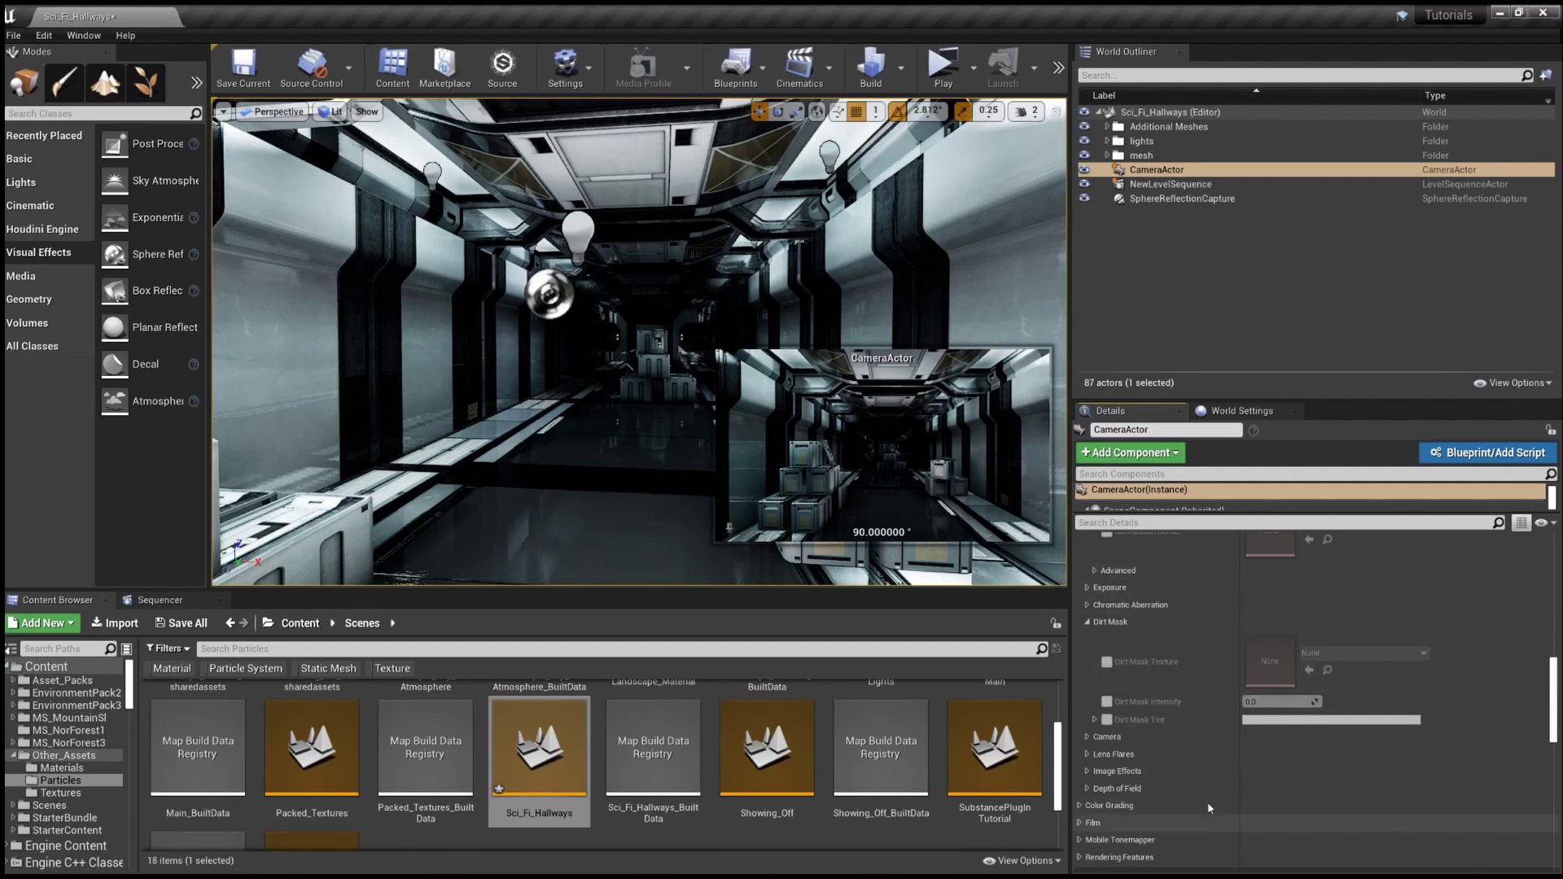
click(1089, 622)
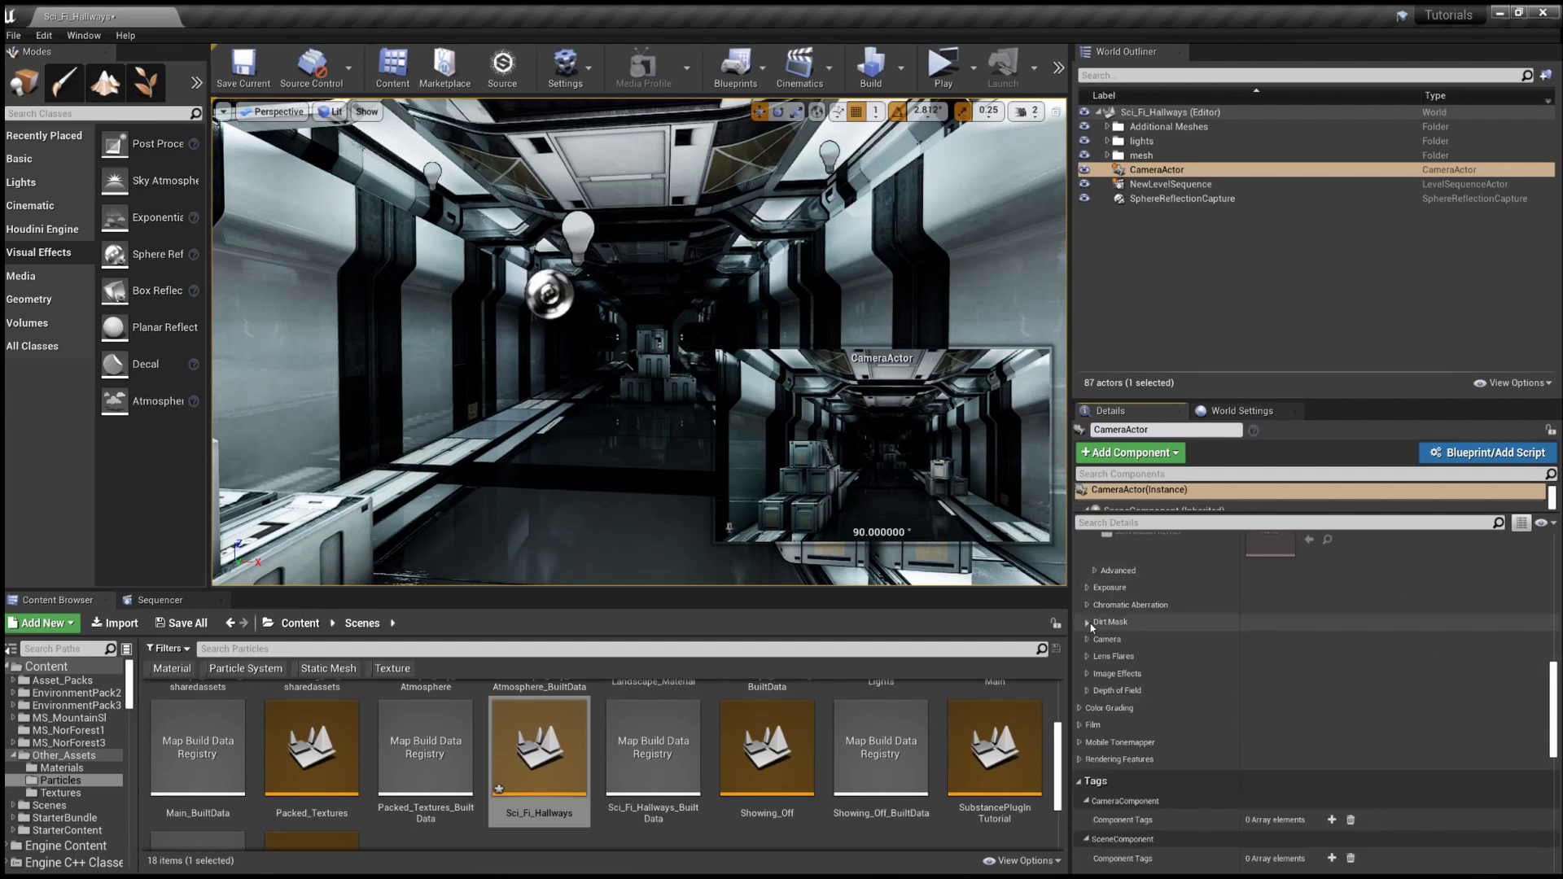
click(1089, 623)
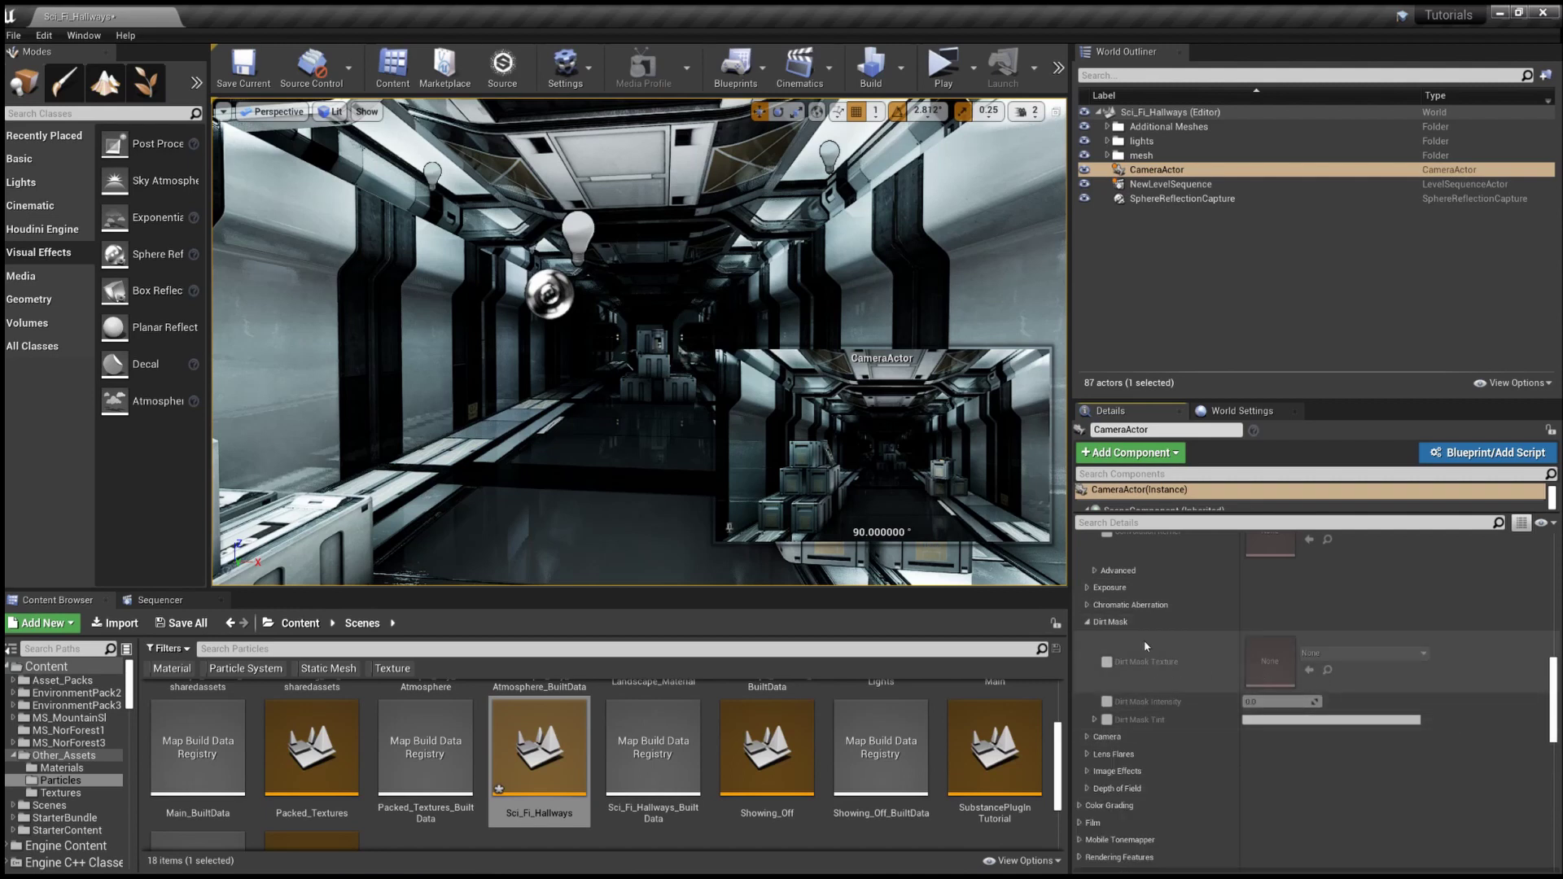
click(1088, 622)
click(1089, 640)
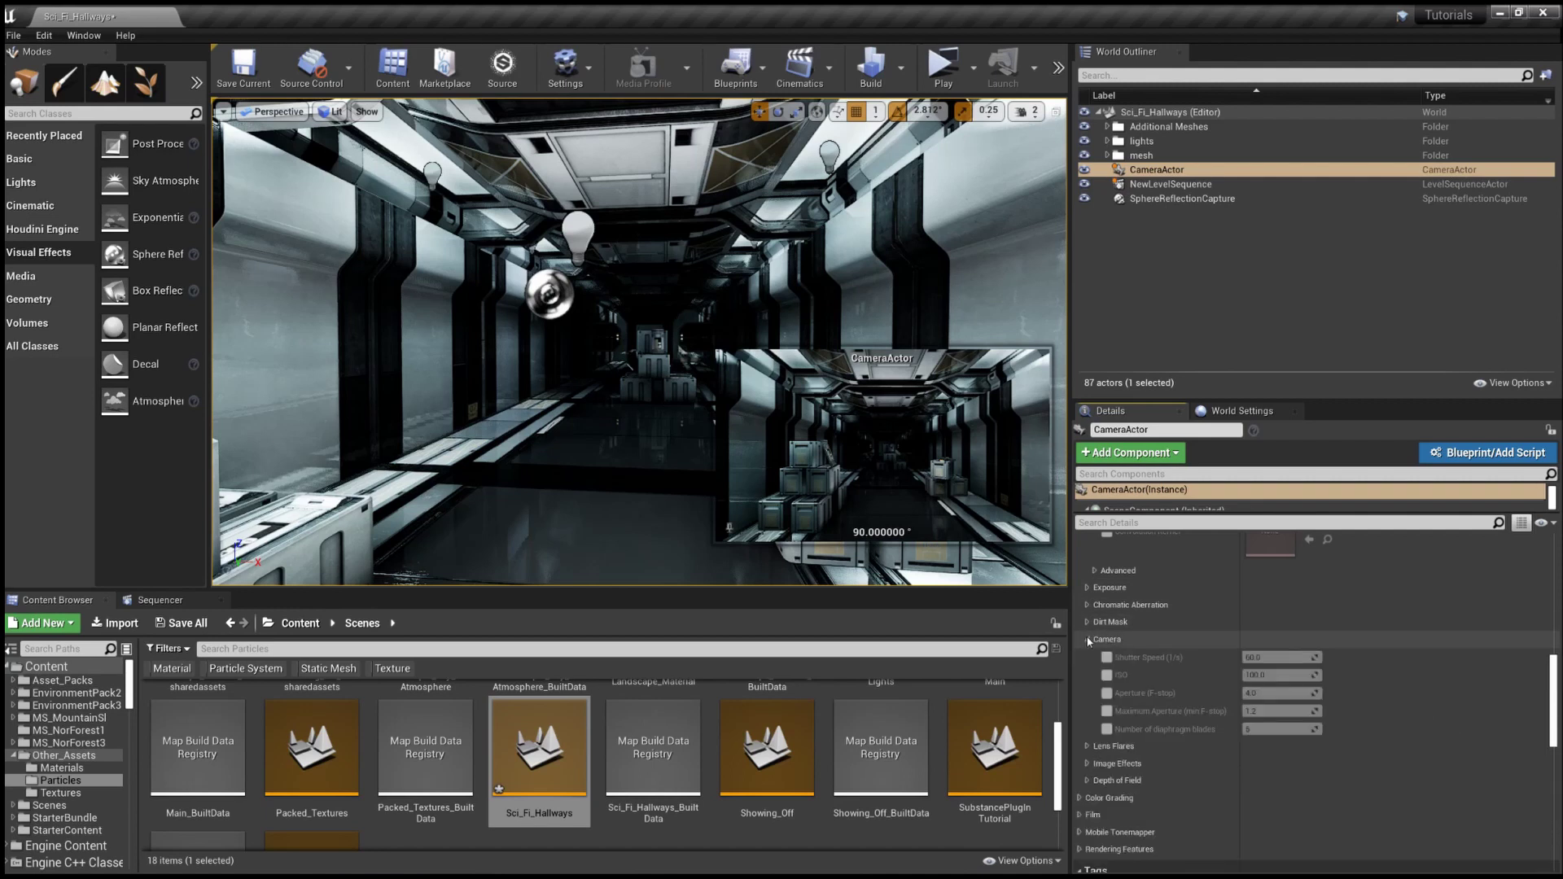
click(1089, 641)
click(1089, 658)
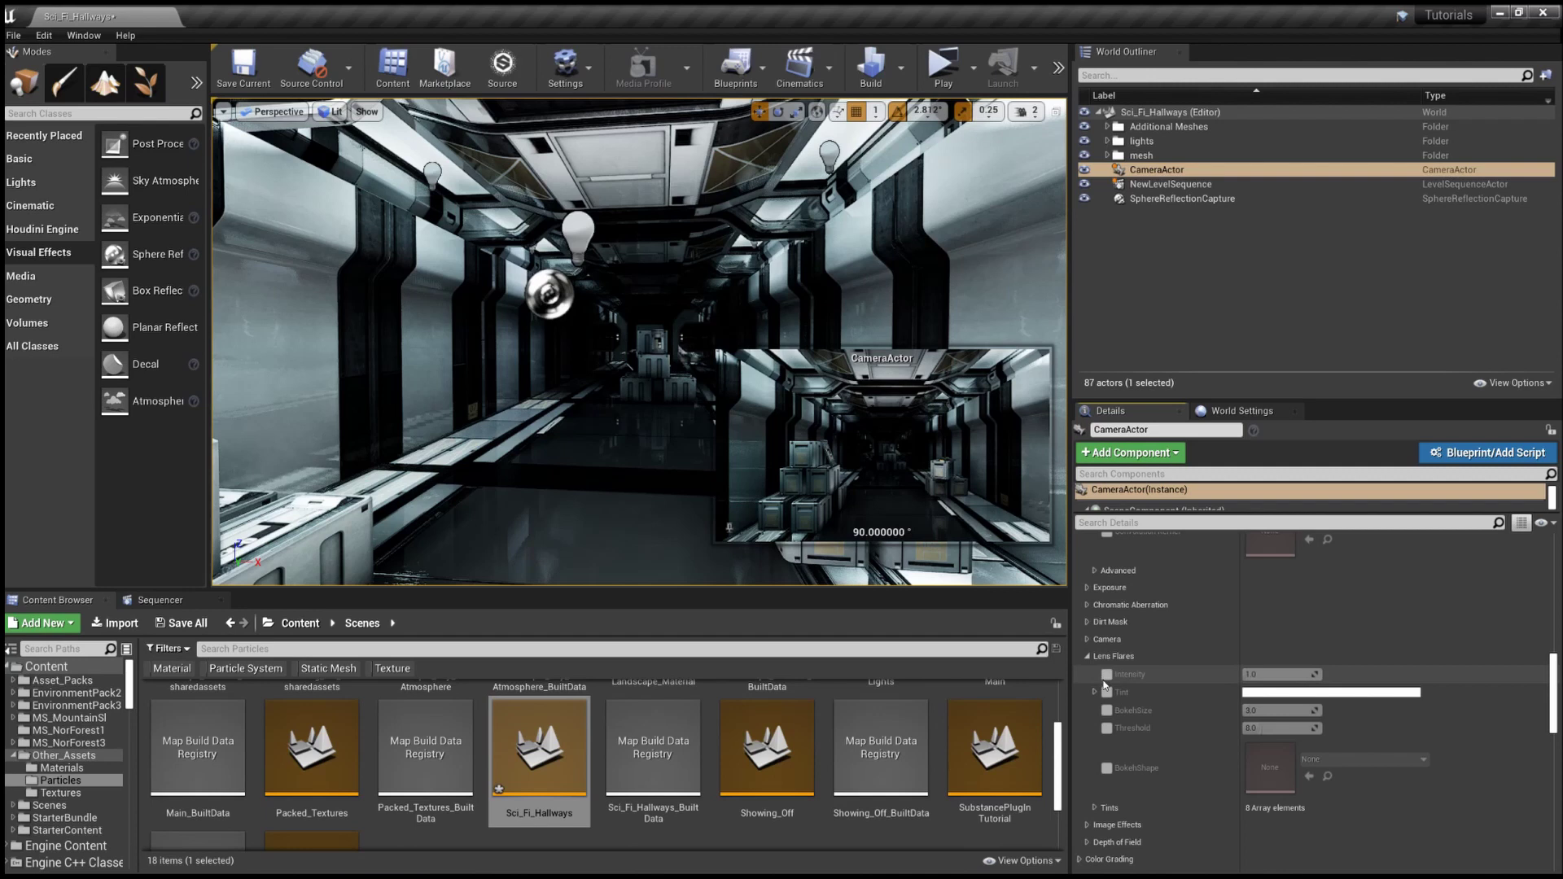
click(1087, 656)
Step: In the camera's Image Effects, enable Grain Jitter and Grain Intensity and set both to 1.0
click(1087, 674)
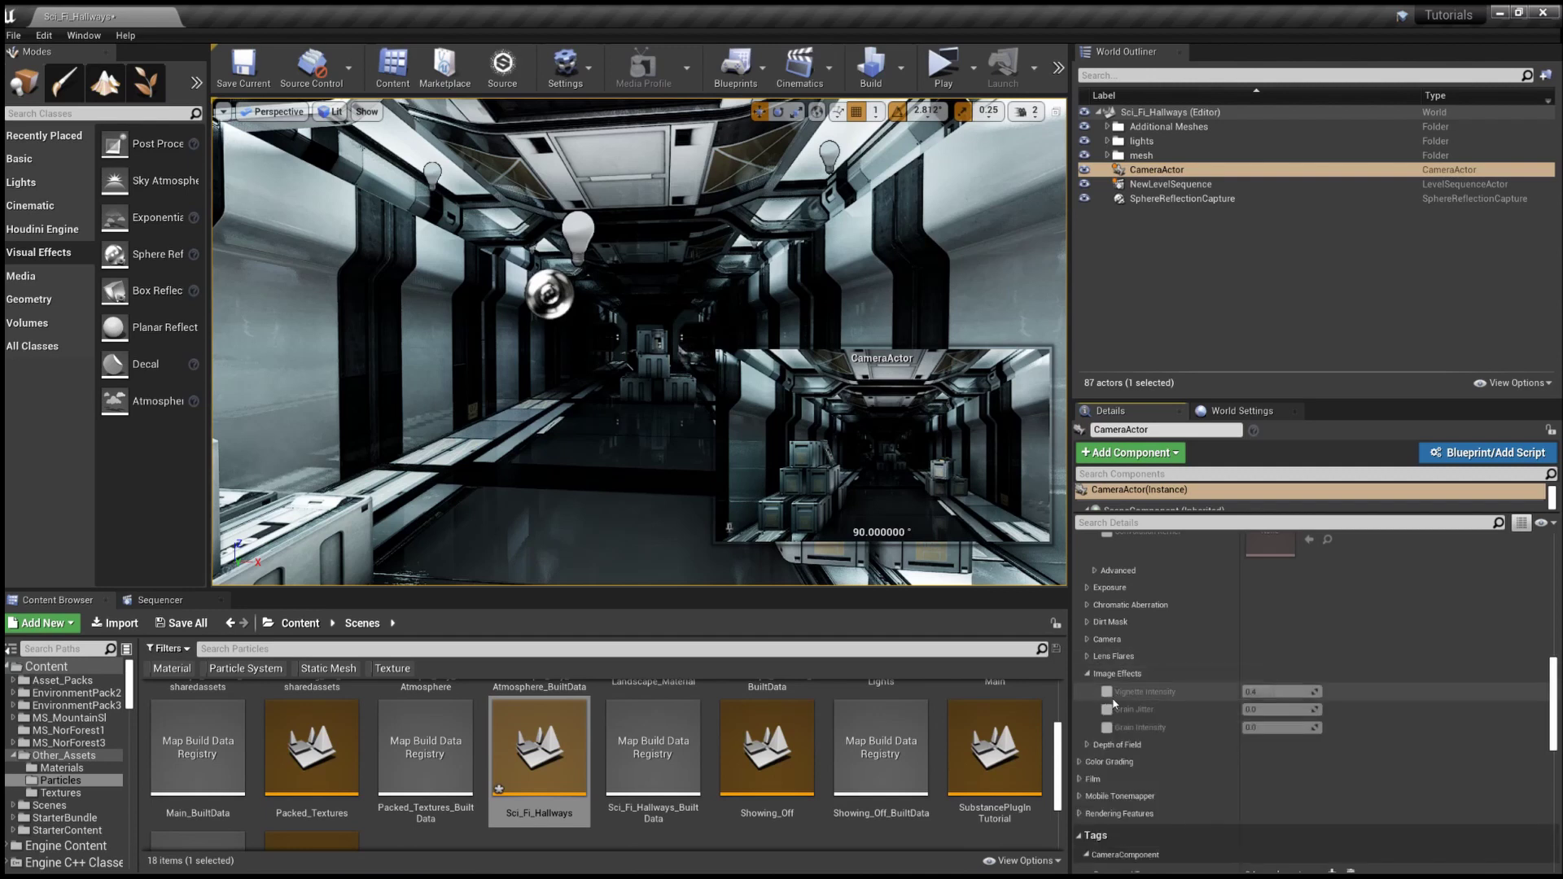
click(1106, 709)
drag(1258, 709, 1314, 709)
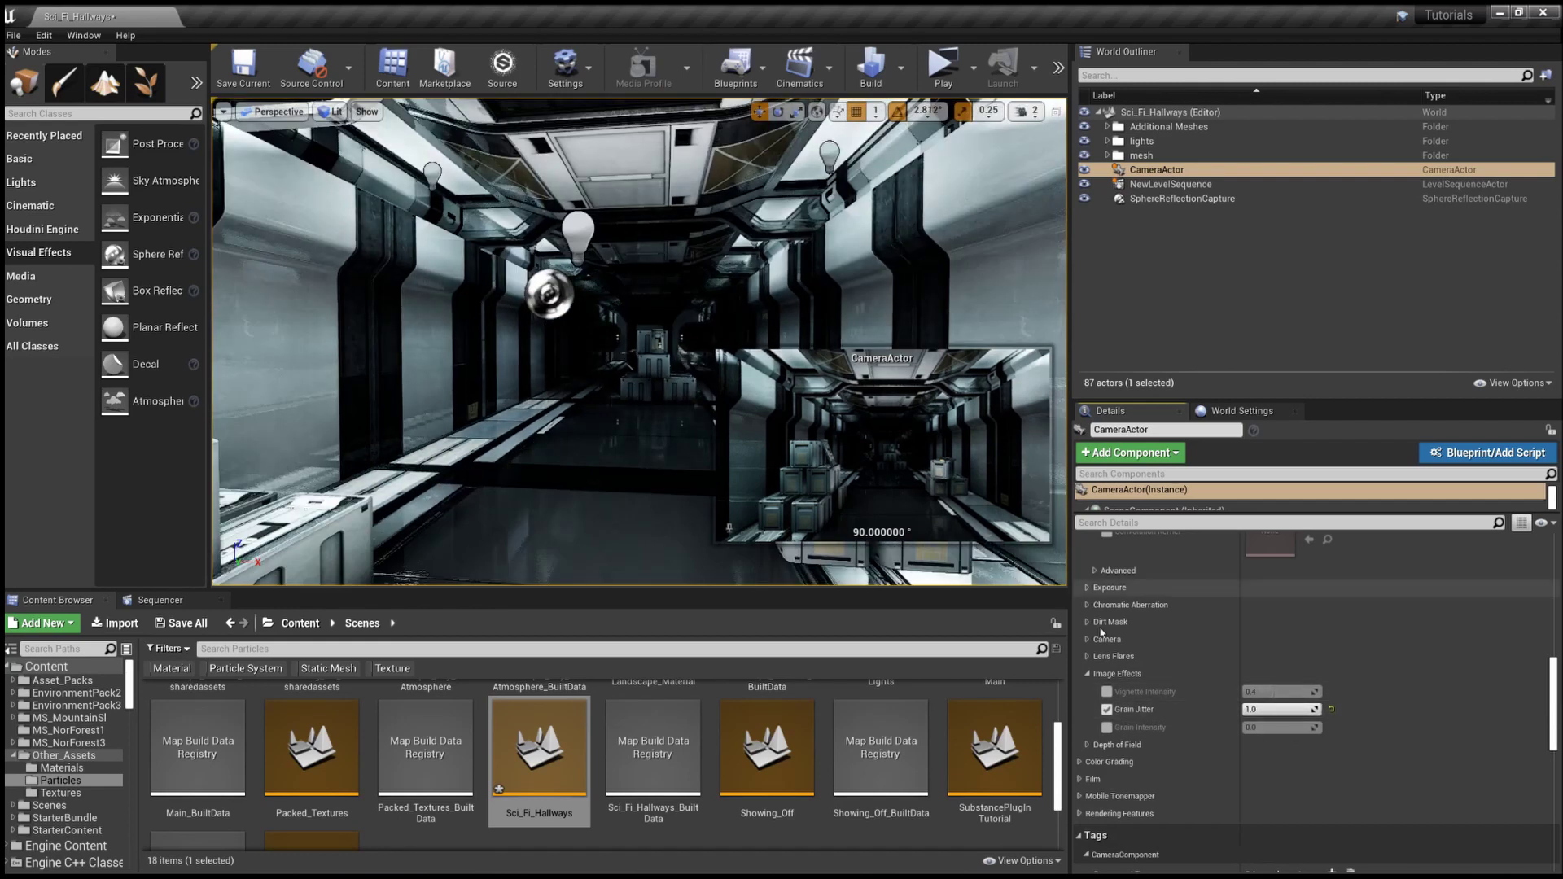
click(1108, 727)
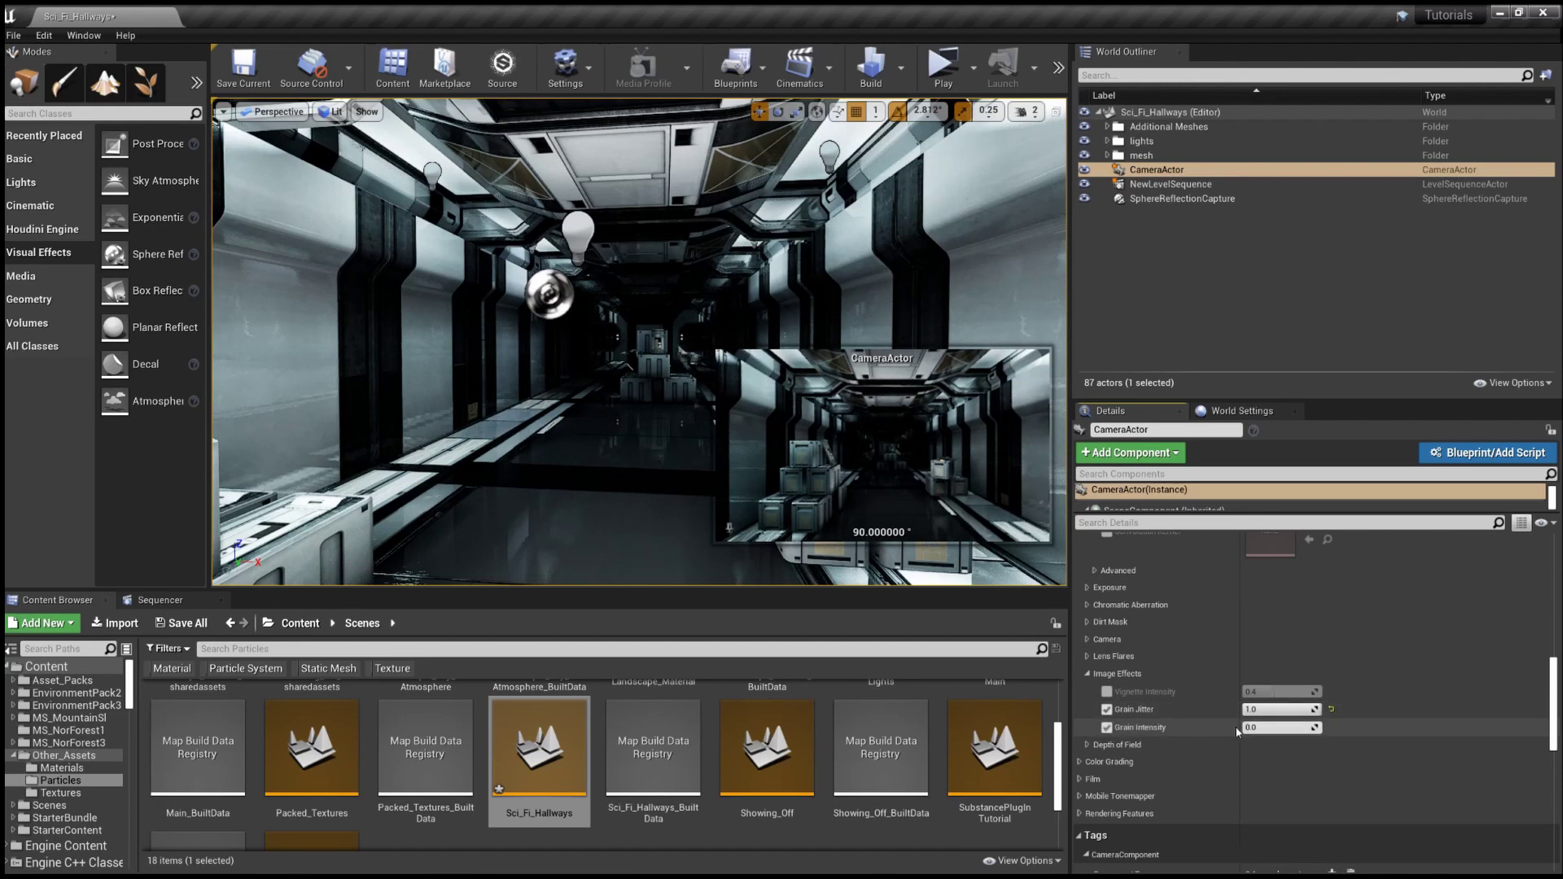
drag(1271, 727, 1315, 727)
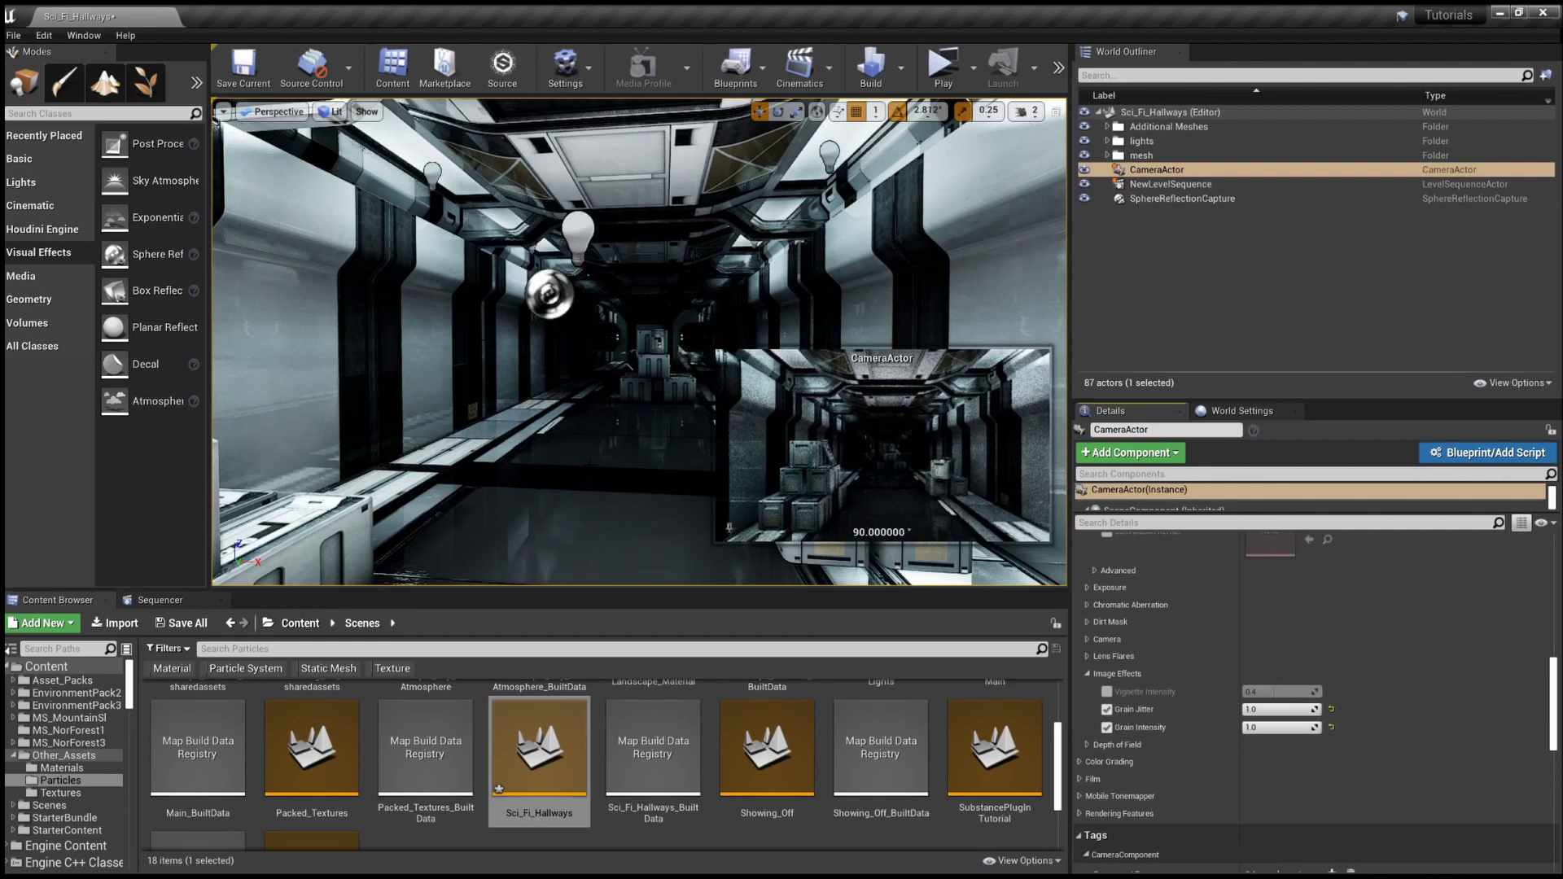
Step: Disable both grain overrides, enable Vignette Intensity and set it to 1.0
click(1107, 692)
click(1107, 710)
click(1108, 728)
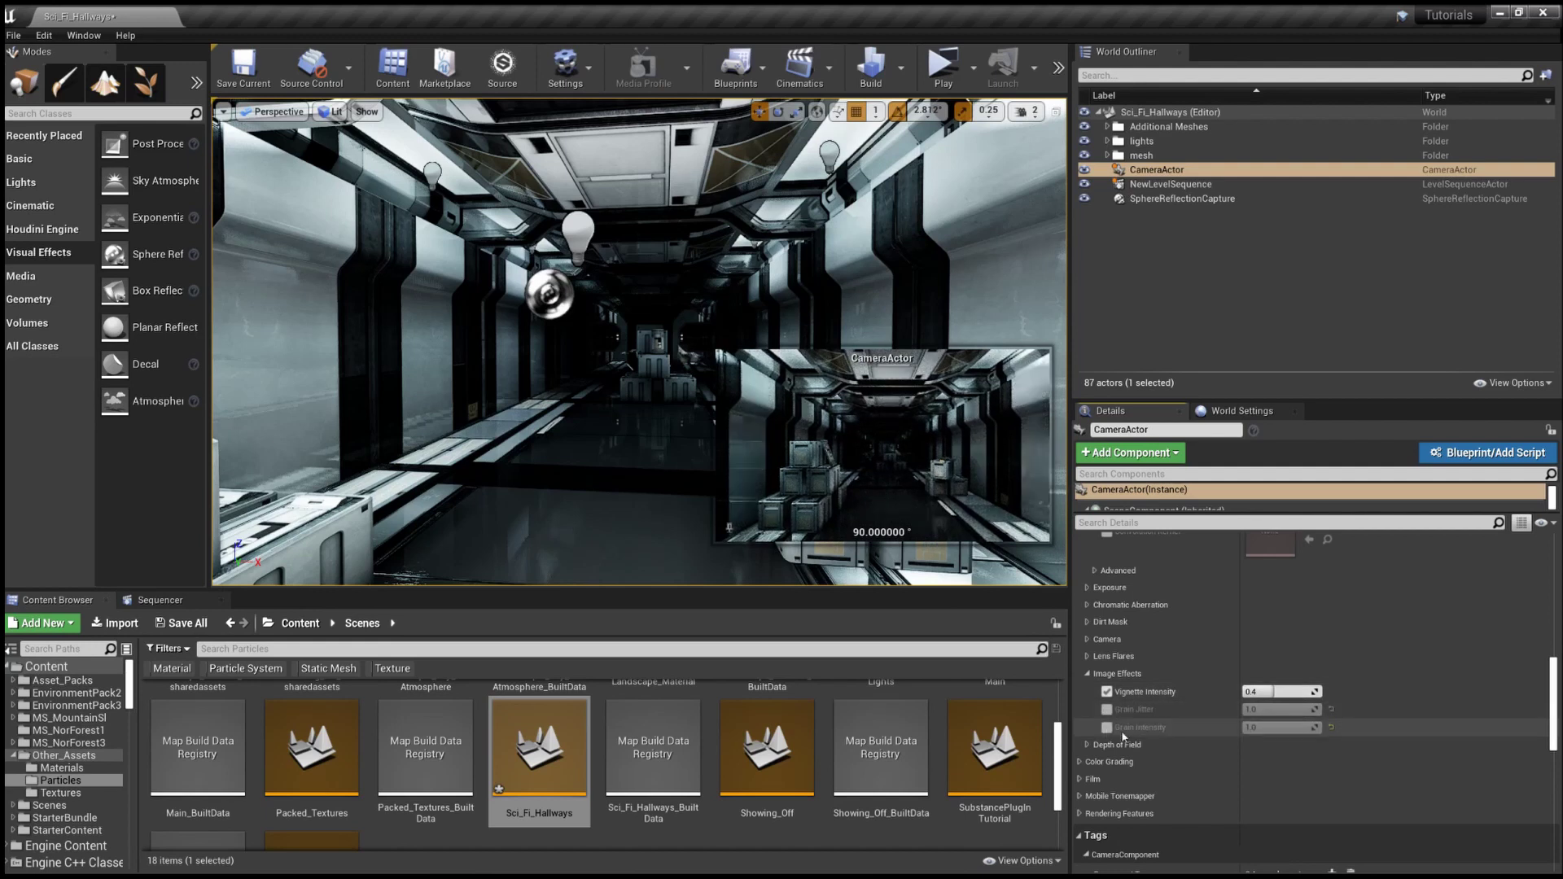
drag(1274, 692, 1319, 693)
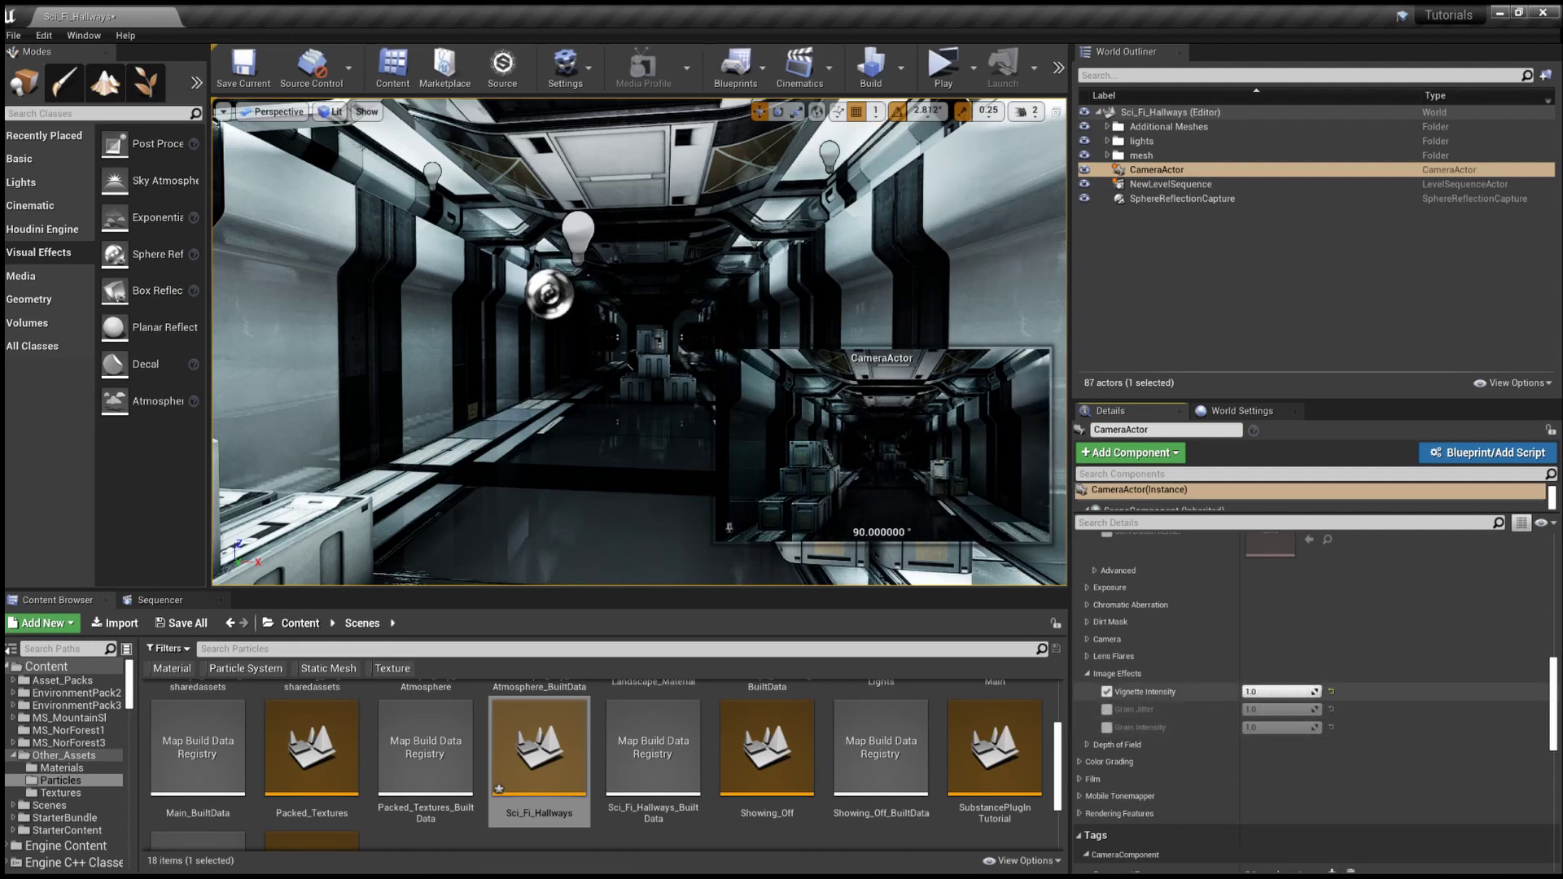
Step: Reset the camera's Vignette Intensity to its default of 0.4 and look over the Depth of Field settings
drag(1279, 692, 1245, 691)
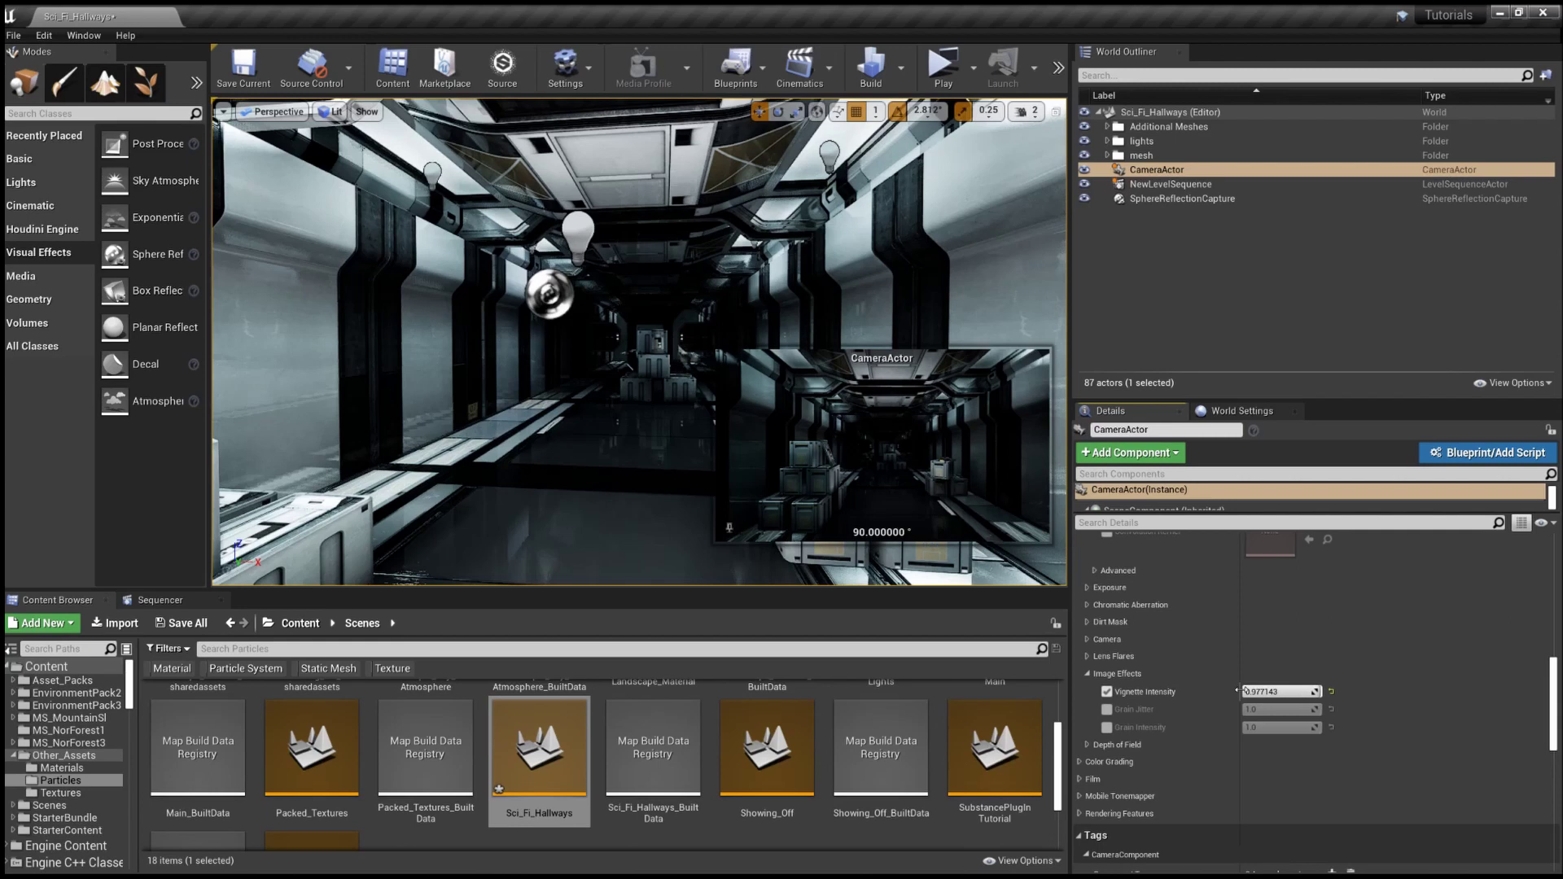
click(1331, 691)
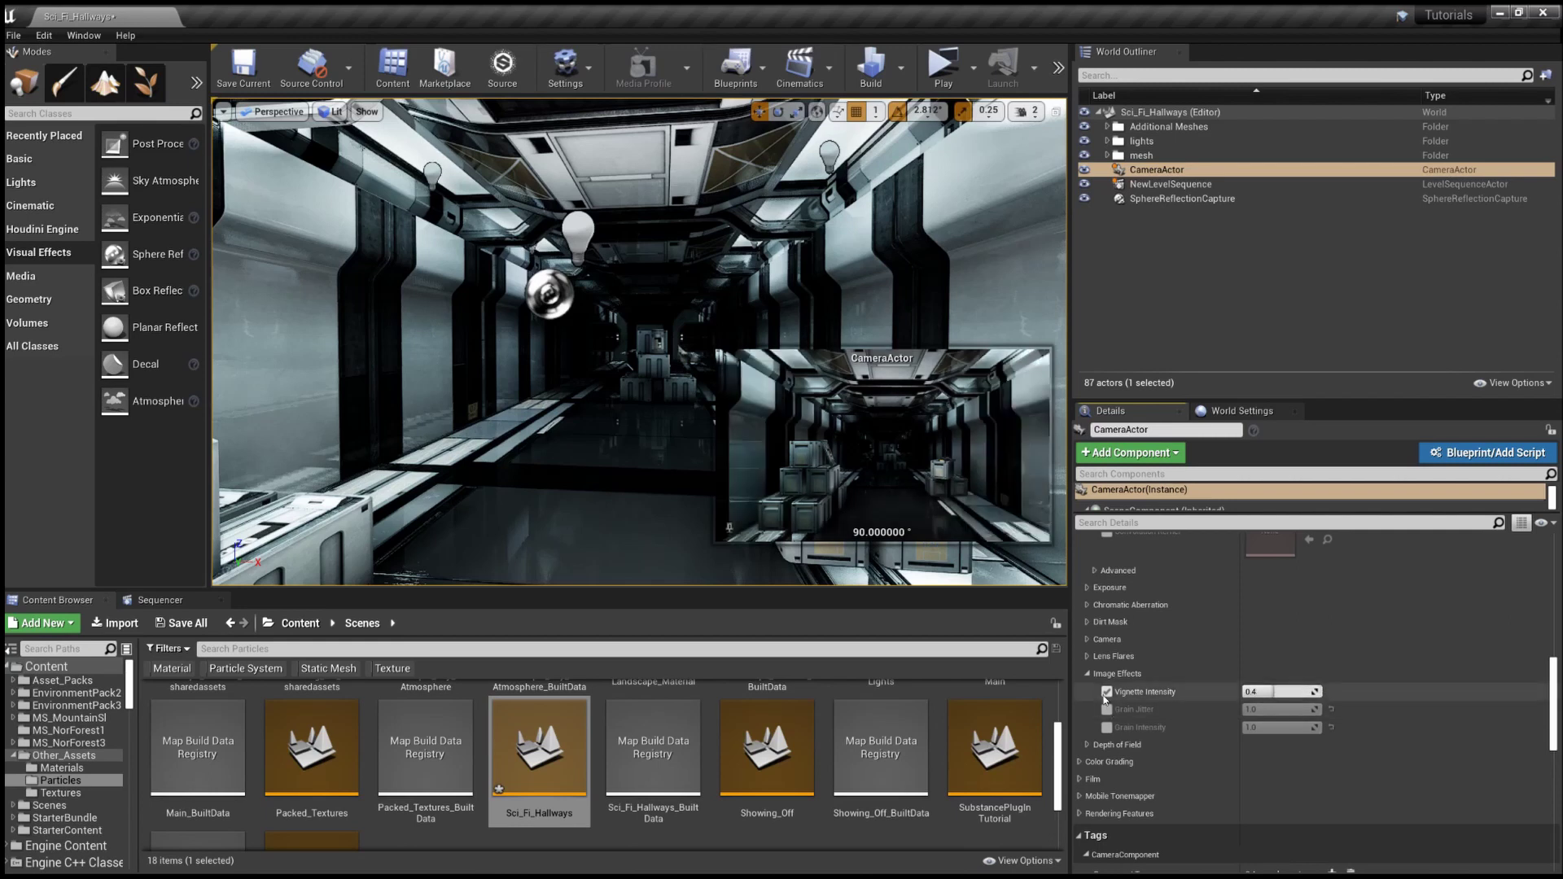
click(1088, 674)
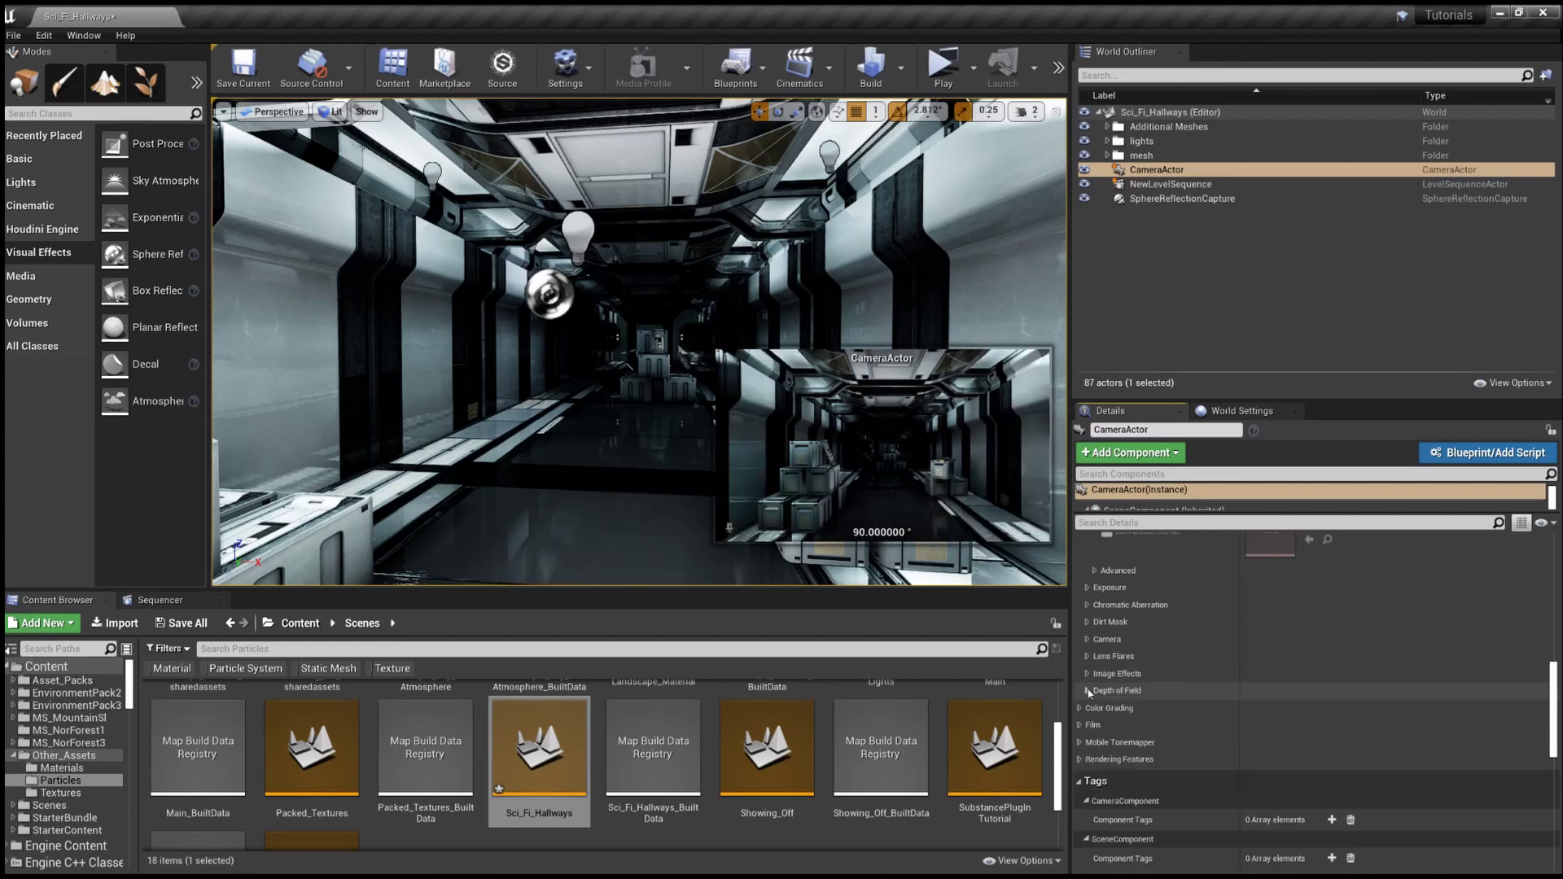
click(1089, 690)
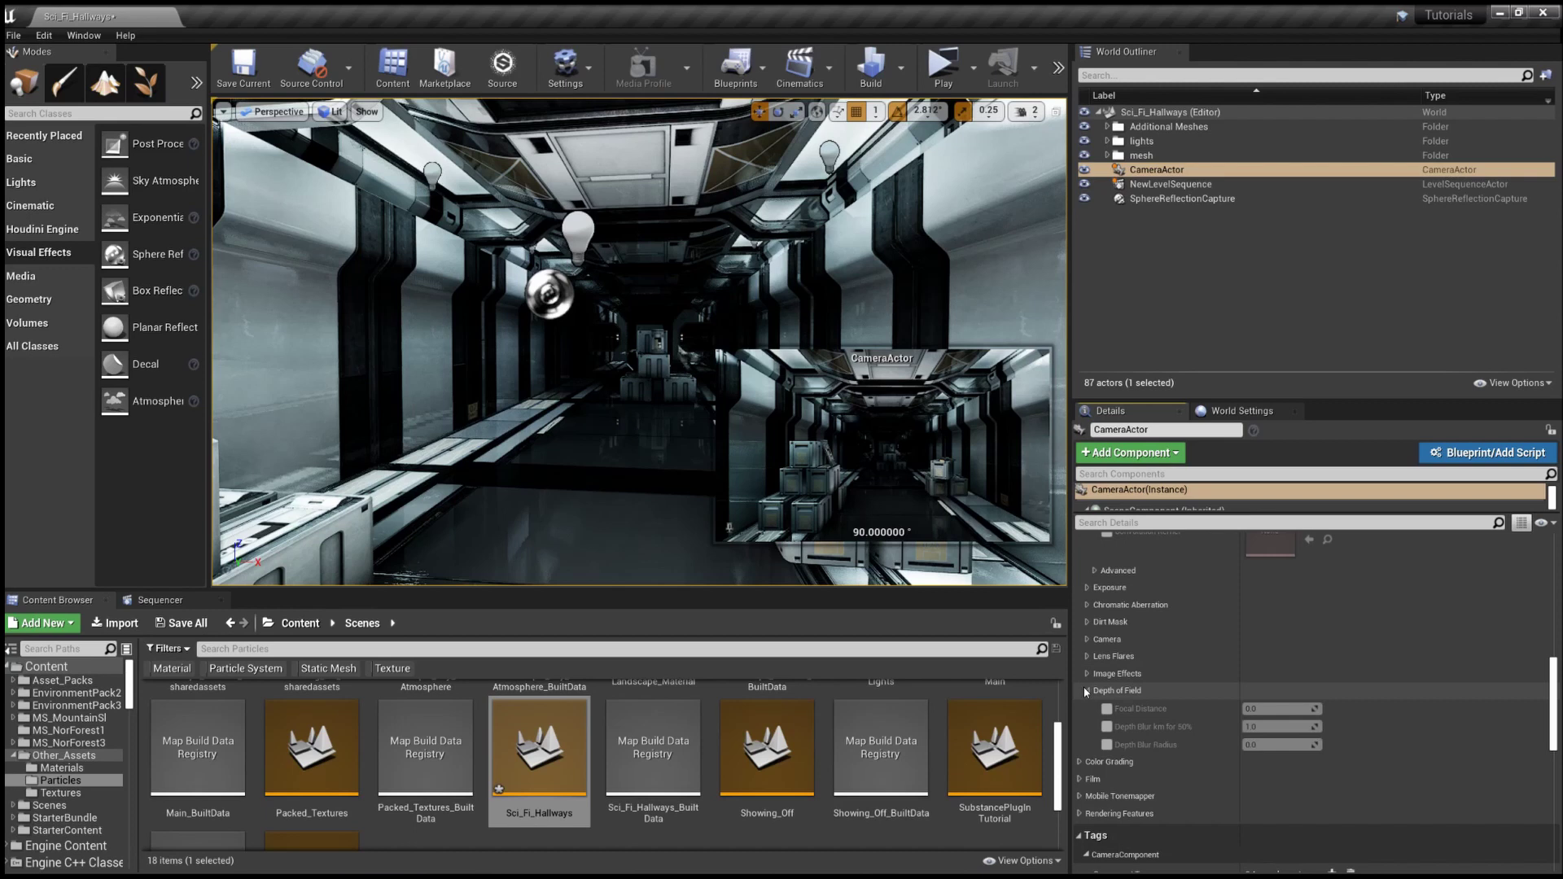
click(1087, 692)
Step: Try a White Balance Temp of about 11605.7 in the camera's Color Grading, and disable the override again
click(1083, 708)
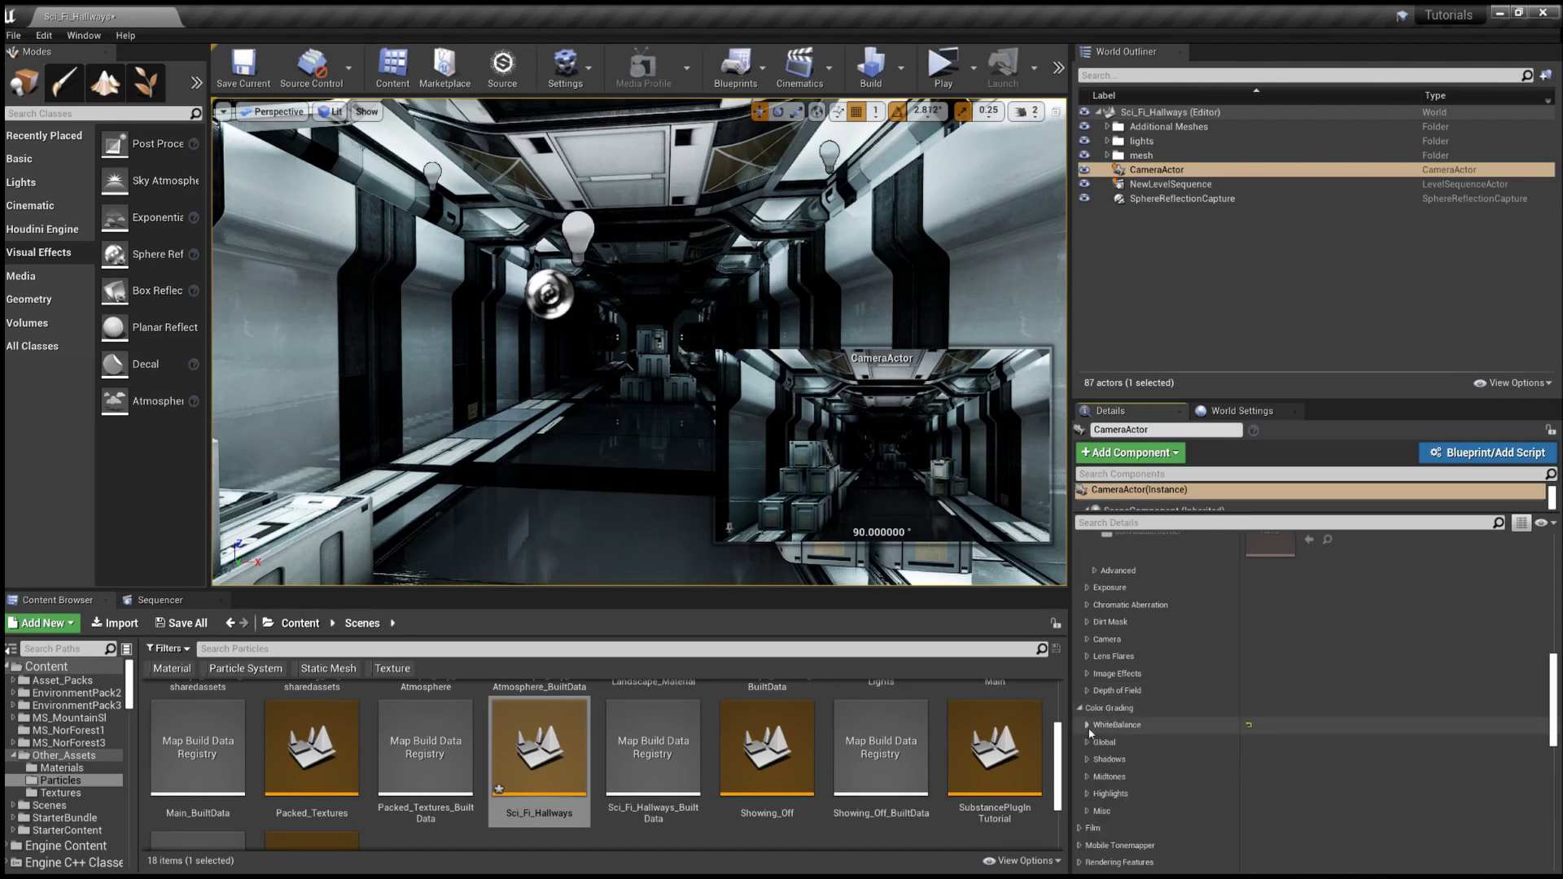
click(1086, 725)
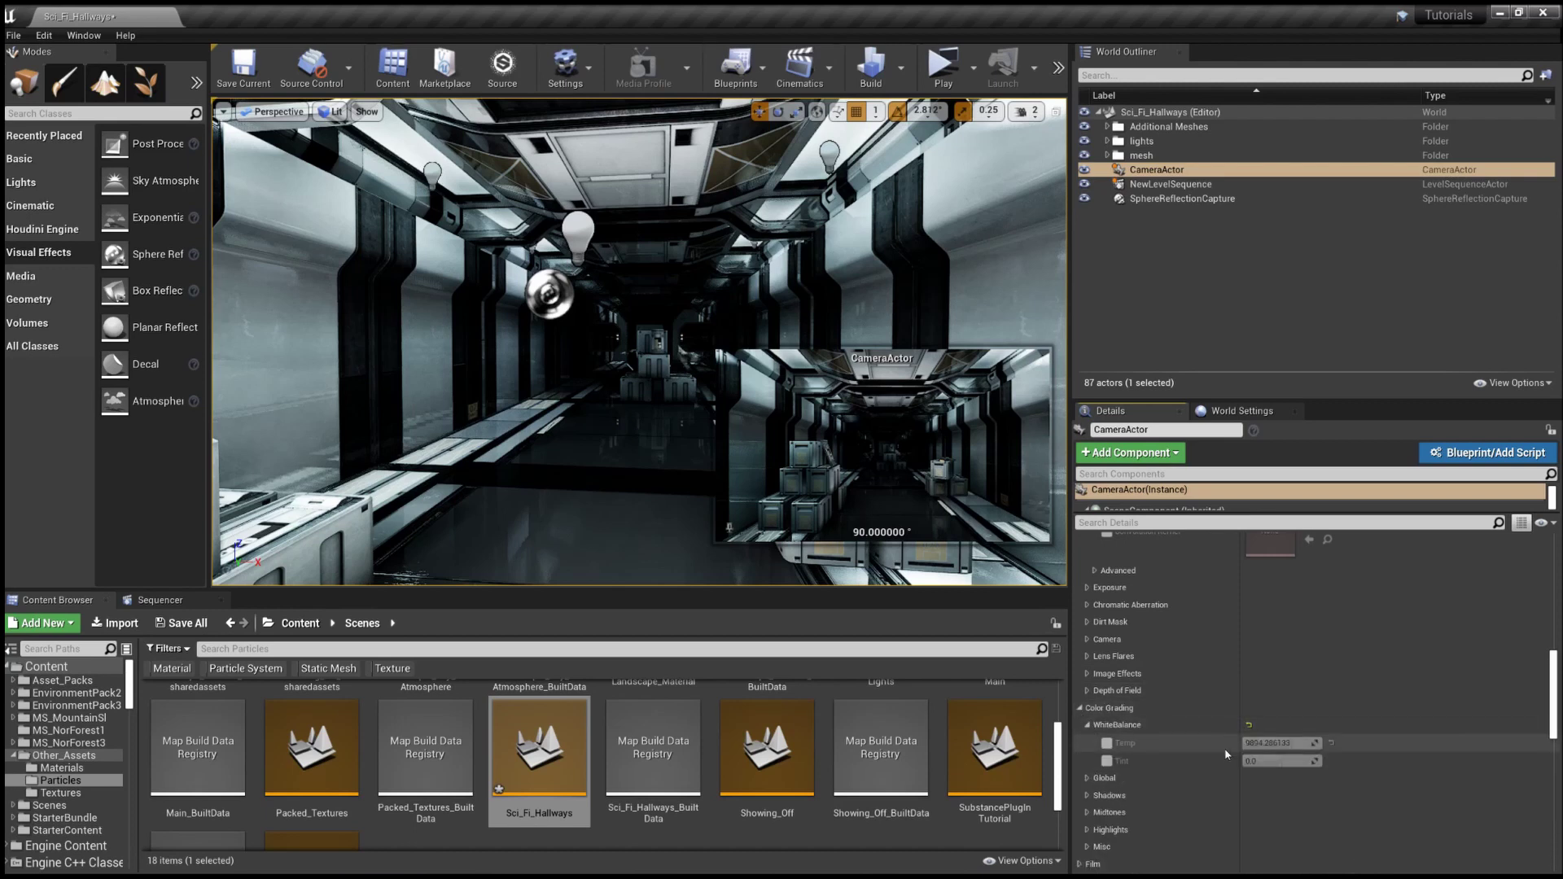
click(1107, 743)
mouse_move(1278, 743)
mouse_down()
mouse_move(1258, 744)
mouse_move(1275, 743)
mouse_up()
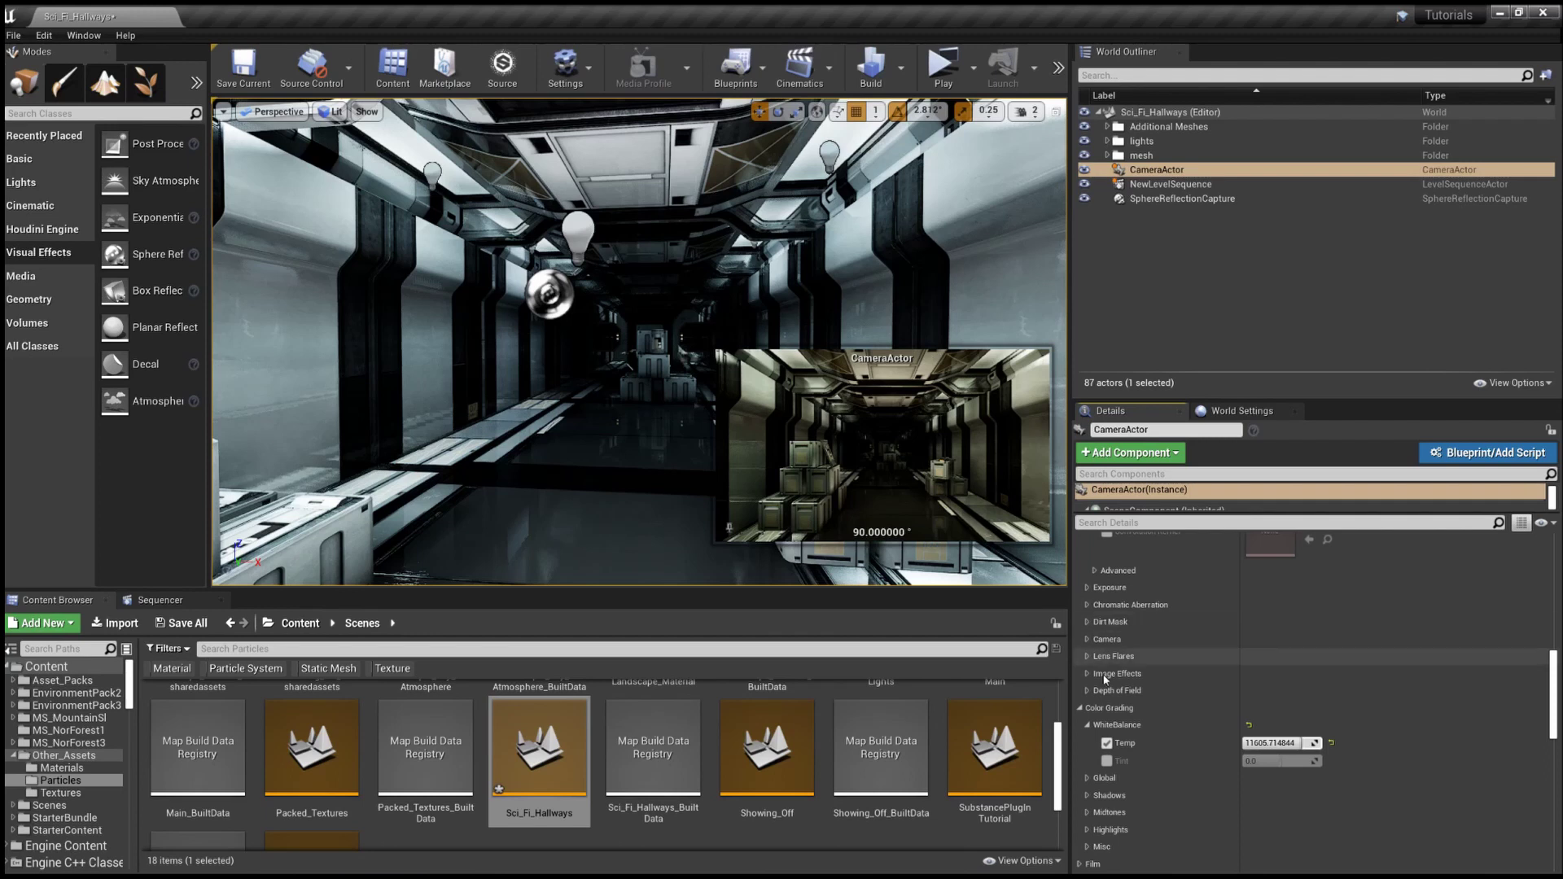
click(1107, 743)
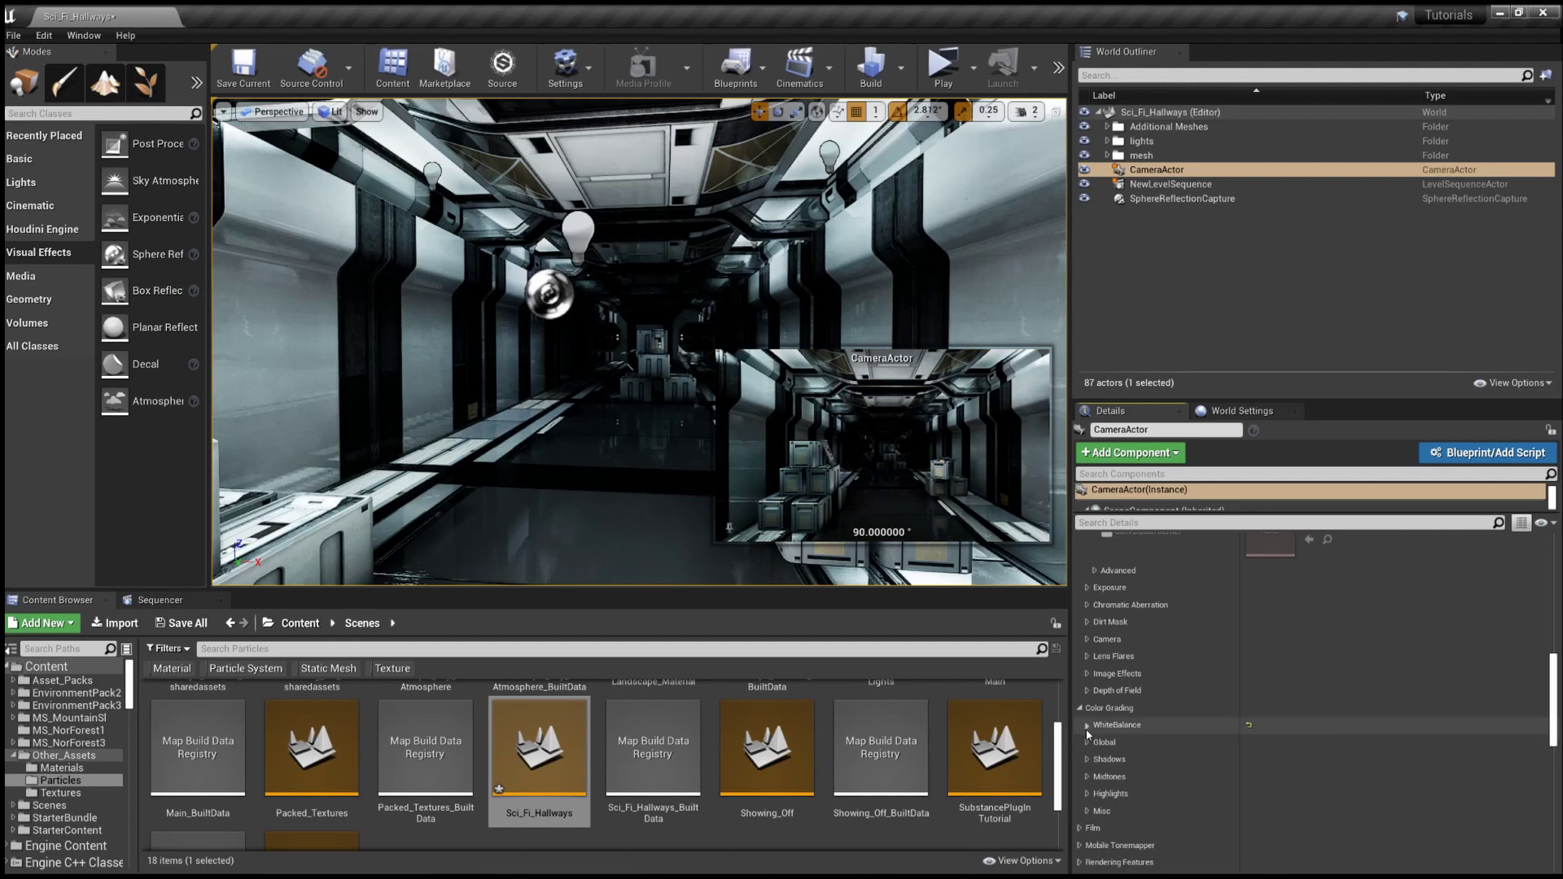
click(1088, 724)
Step: Examine the Global and Shadows settings in the camera's Color Grading and the remaining post process categories
click(1088, 743)
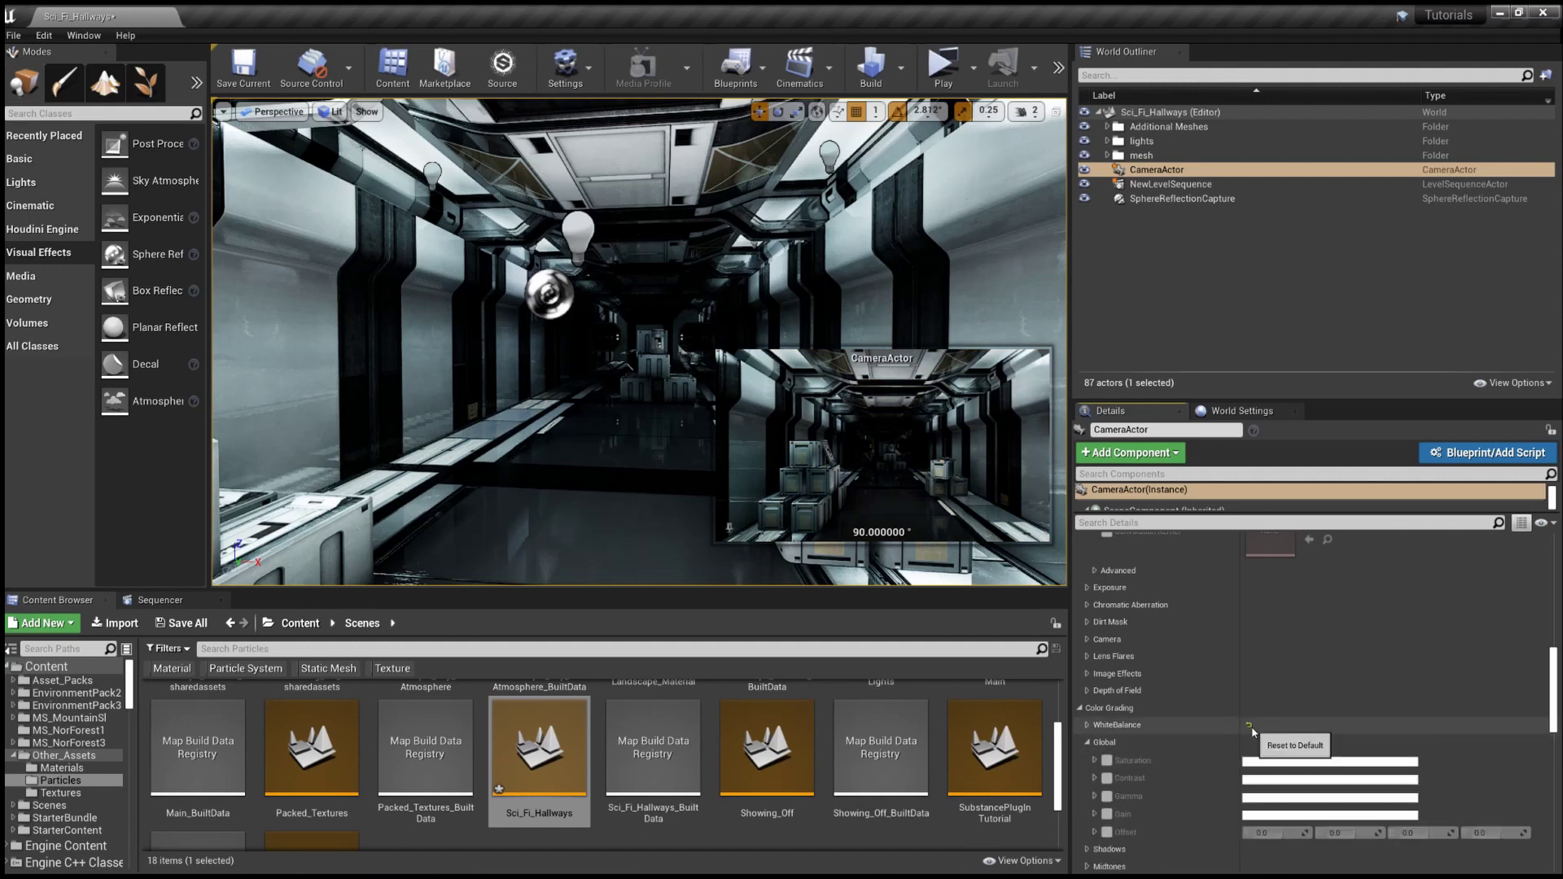
scroll(1138, 737, down, 5)
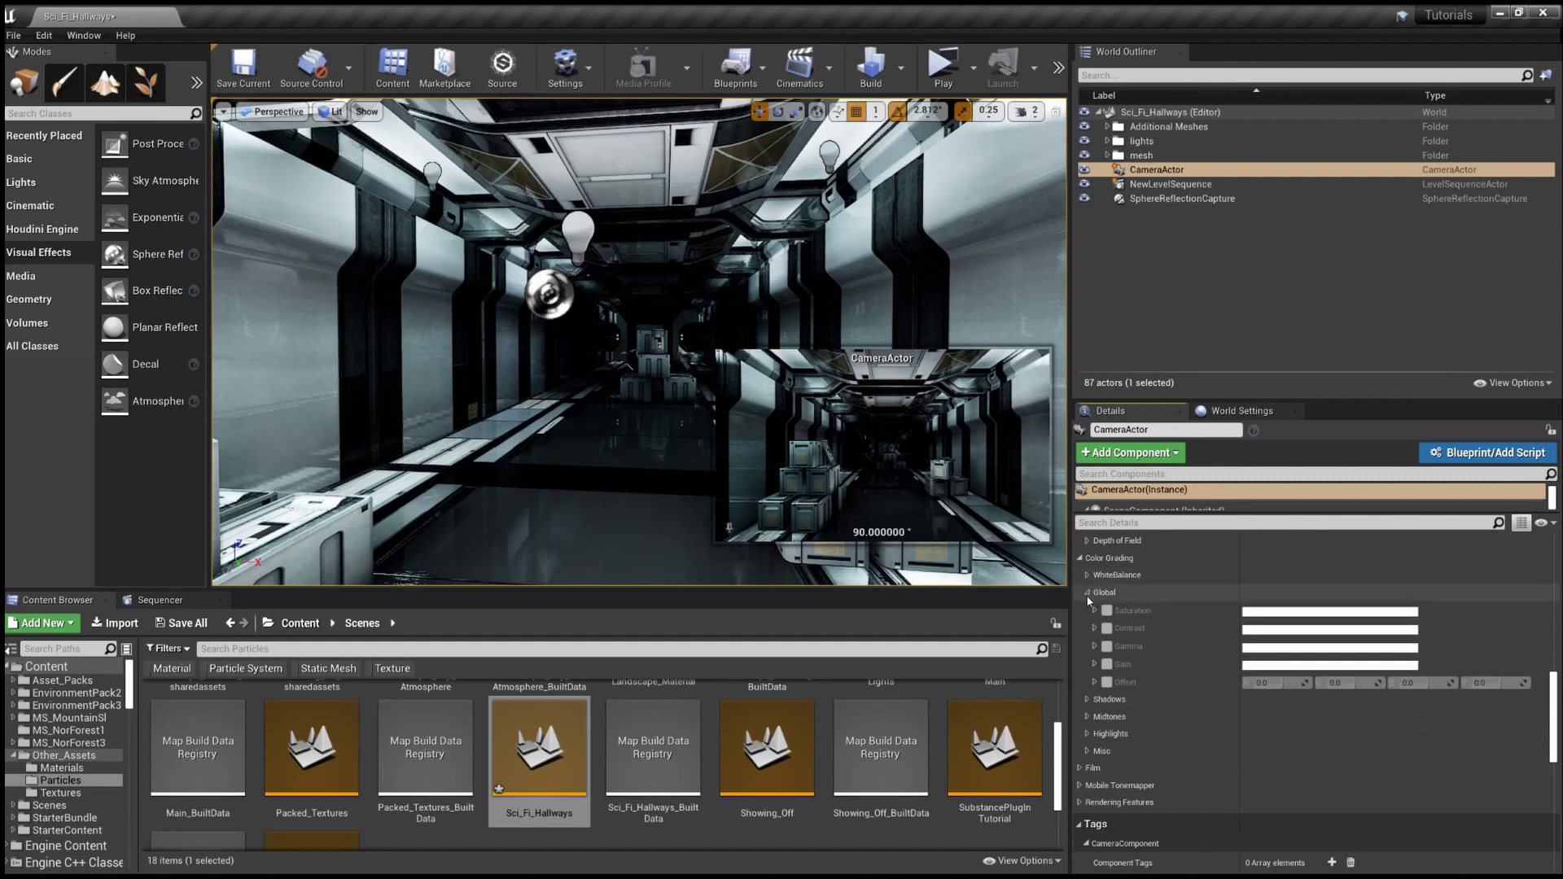
click(1088, 594)
click(1087, 610)
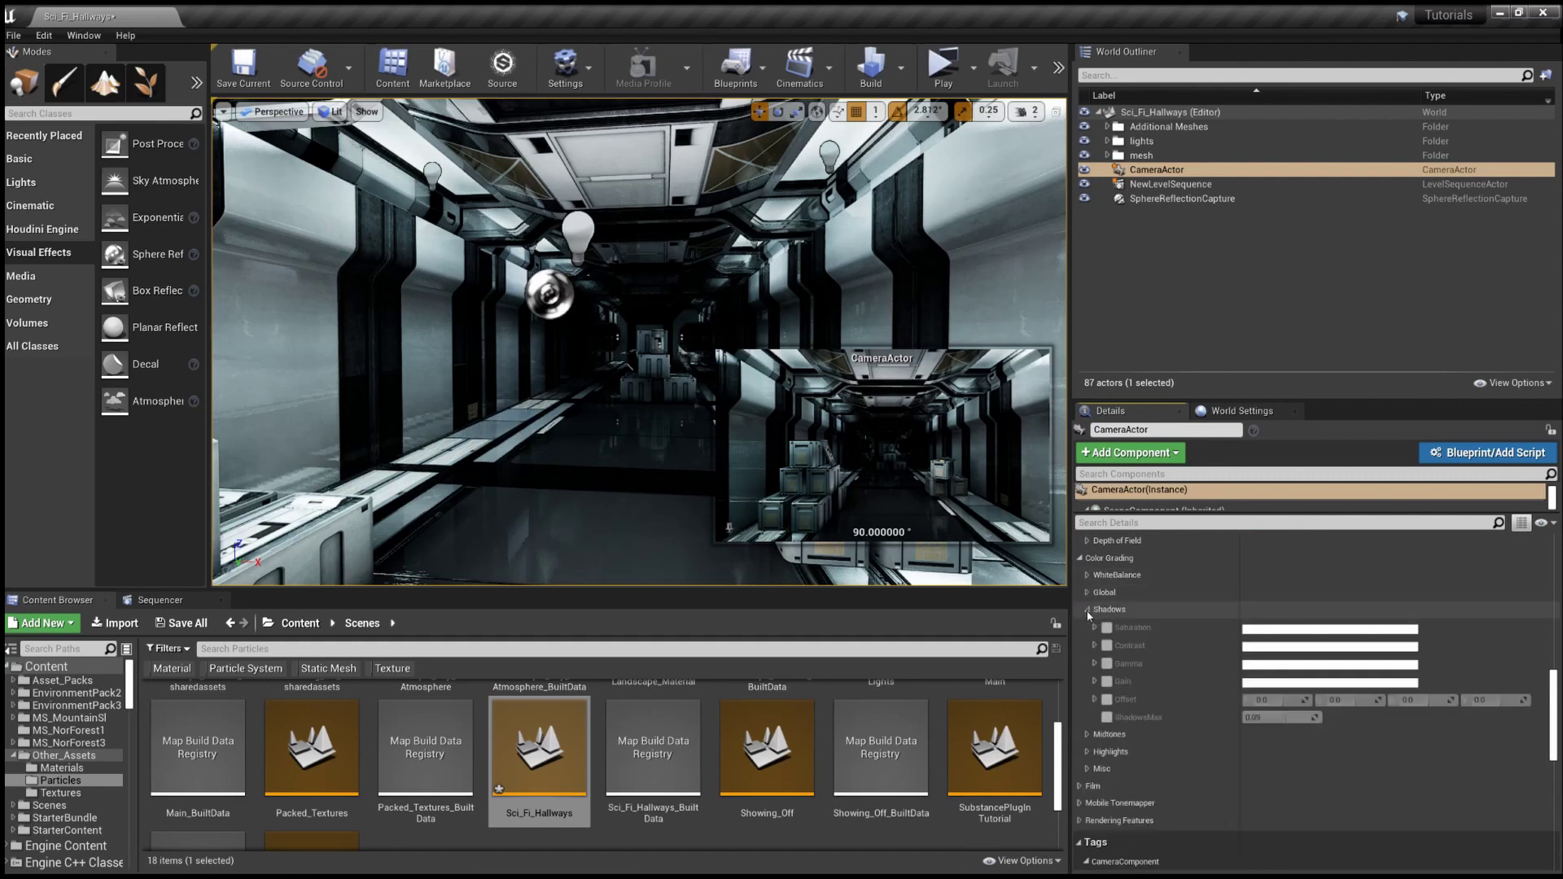
click(1088, 610)
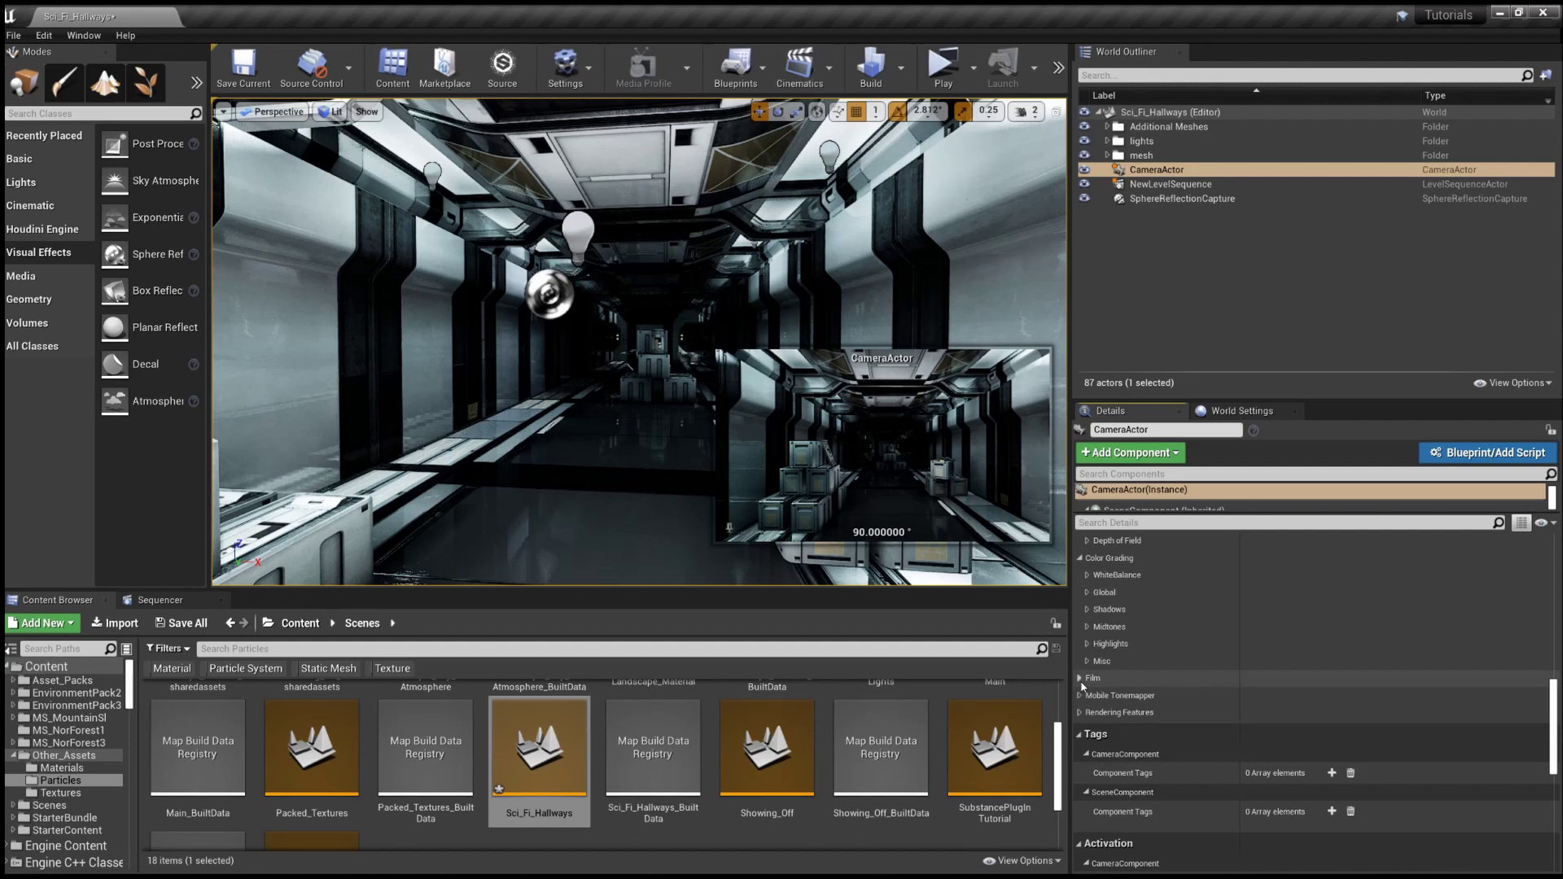
scroll(1118, 751, up, 3)
click(1107, 707)
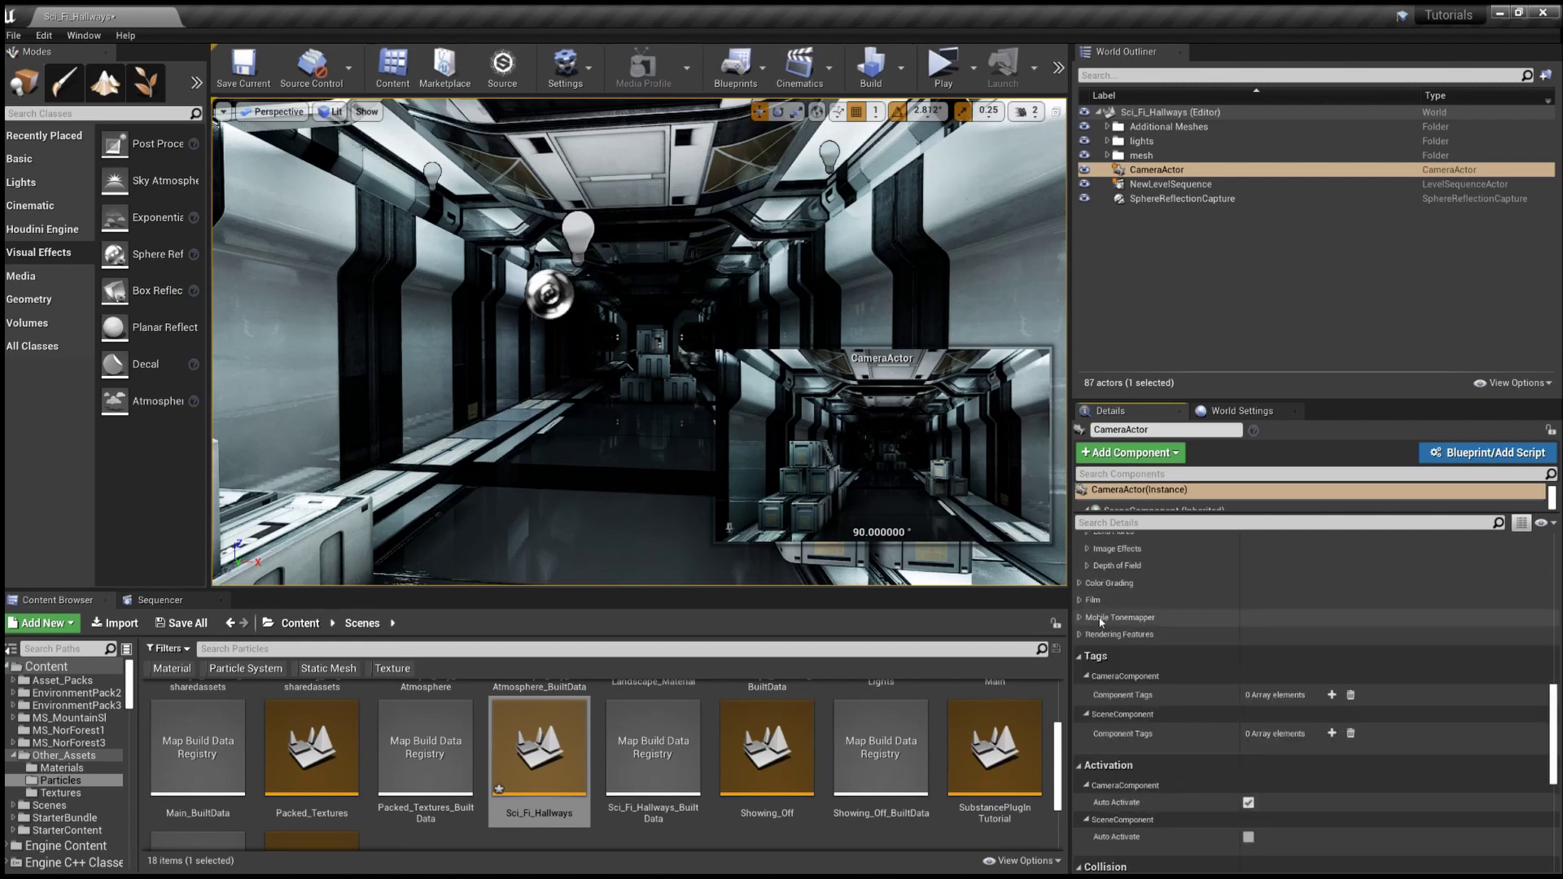
scroll(1104, 658, up, 4)
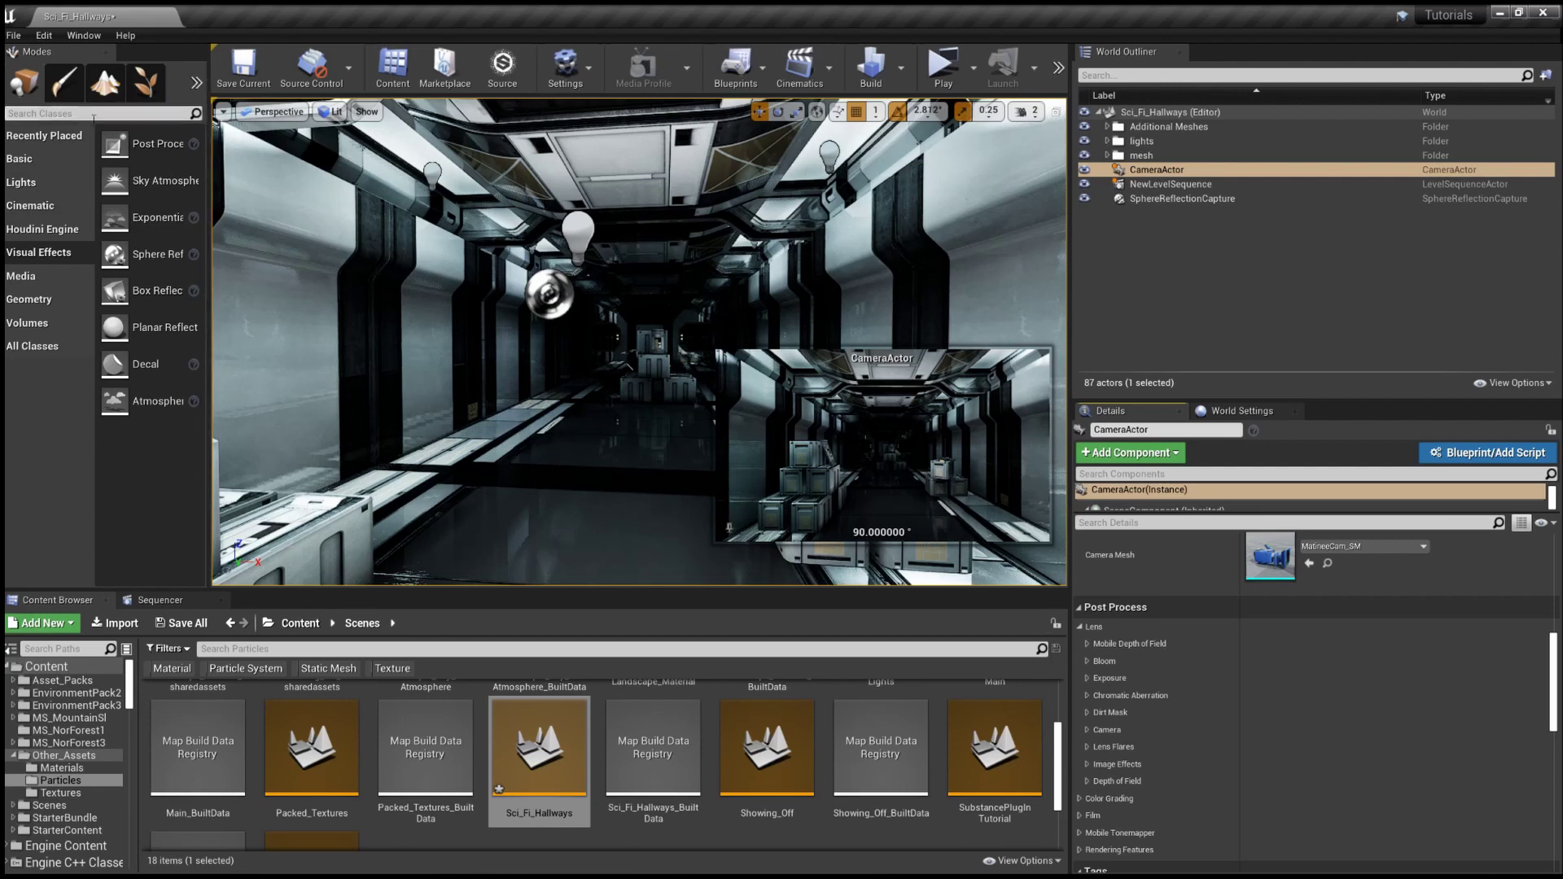
Step: Place a Post Process Volume in the hallway and widen the list of placeable actors to show full names
drag(146, 145, 374, 149)
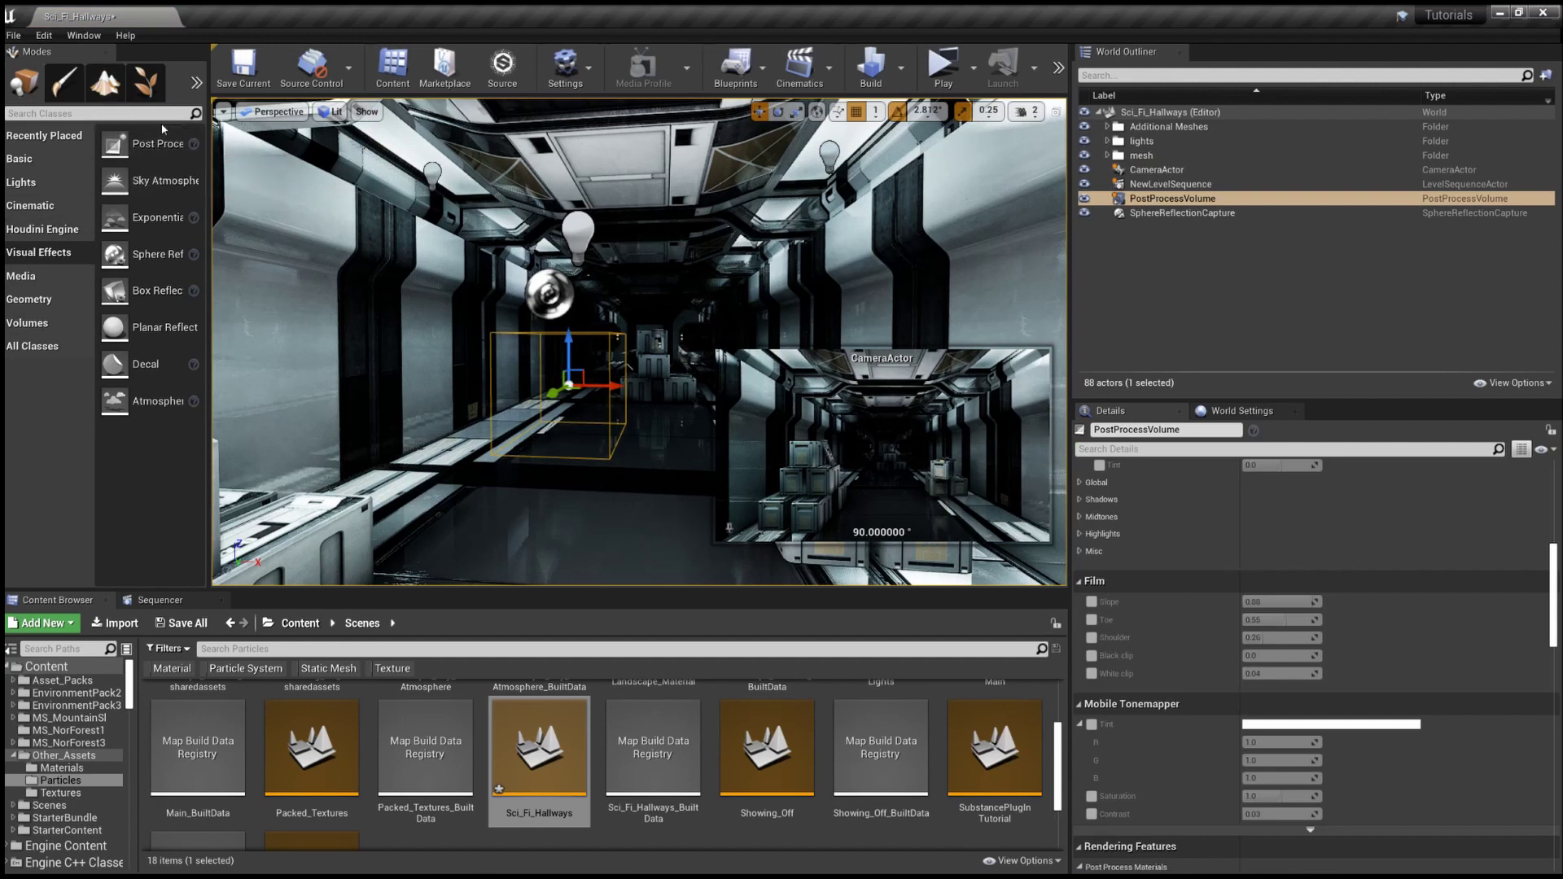
drag(209, 203, 343, 203)
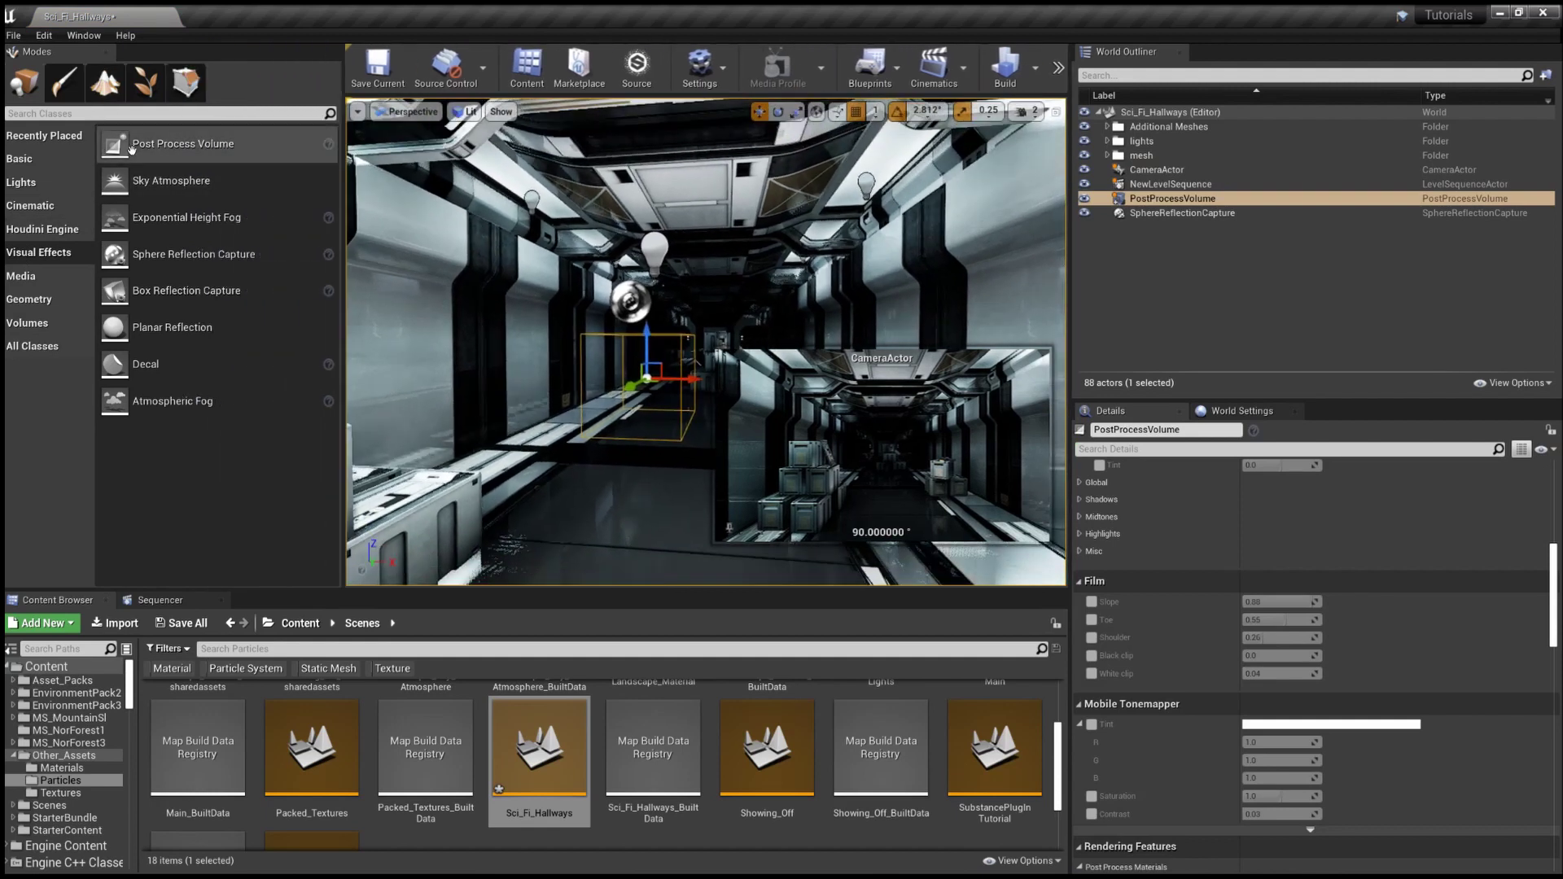
Step: Search the placeable actors for "post" and for "volume", browse the available volume types, and clear the search
text(pos)
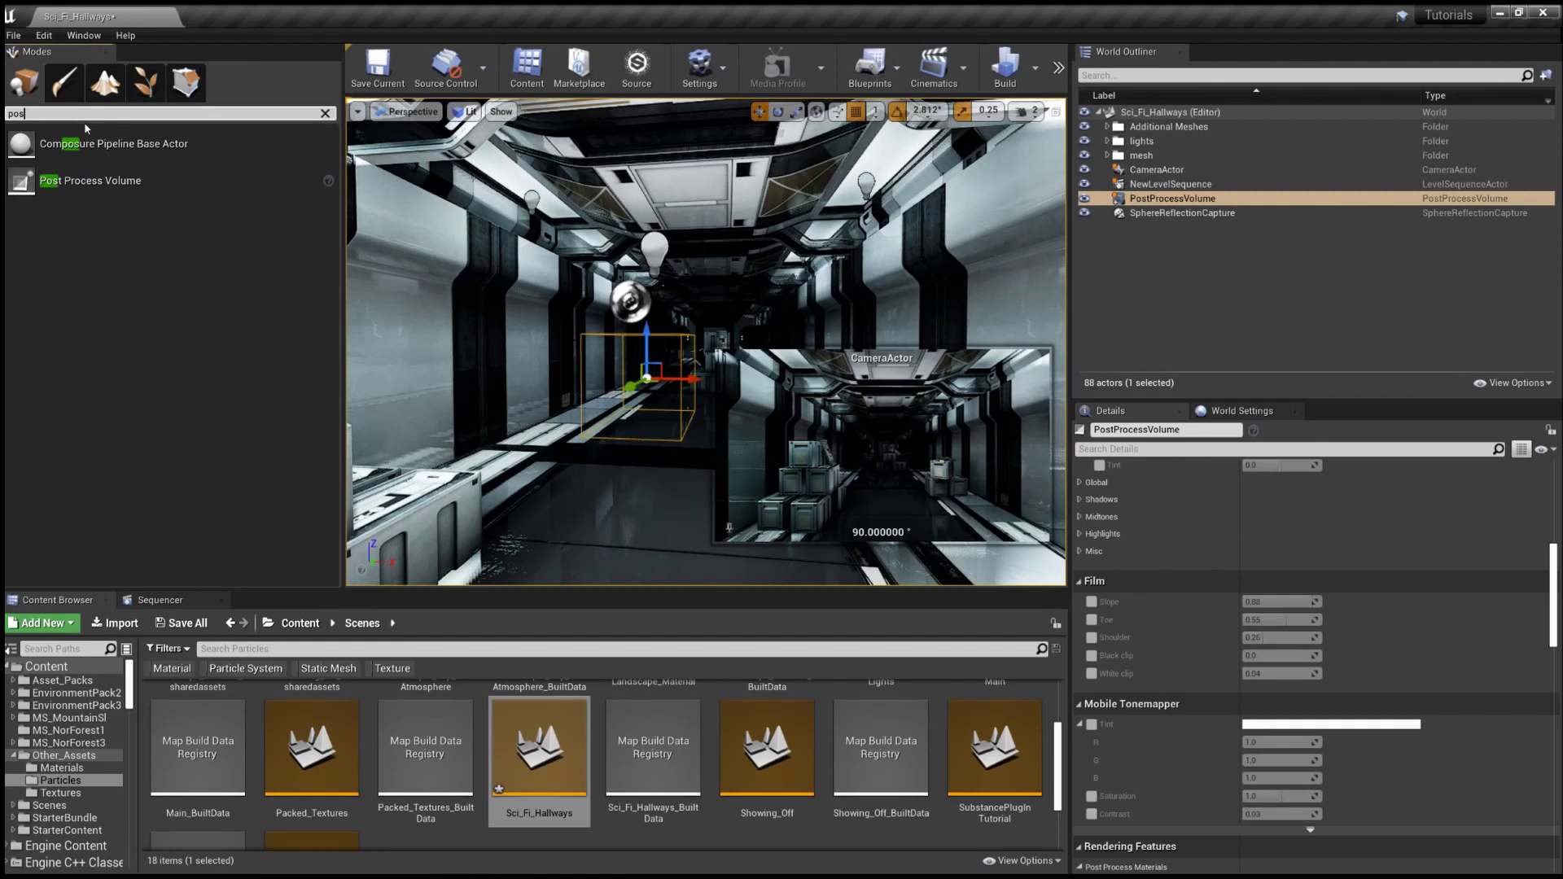
text(t)
key(BackSpace)
key(BackSpace)
key(BackSpace)
key(BackSpace)
text(volume)
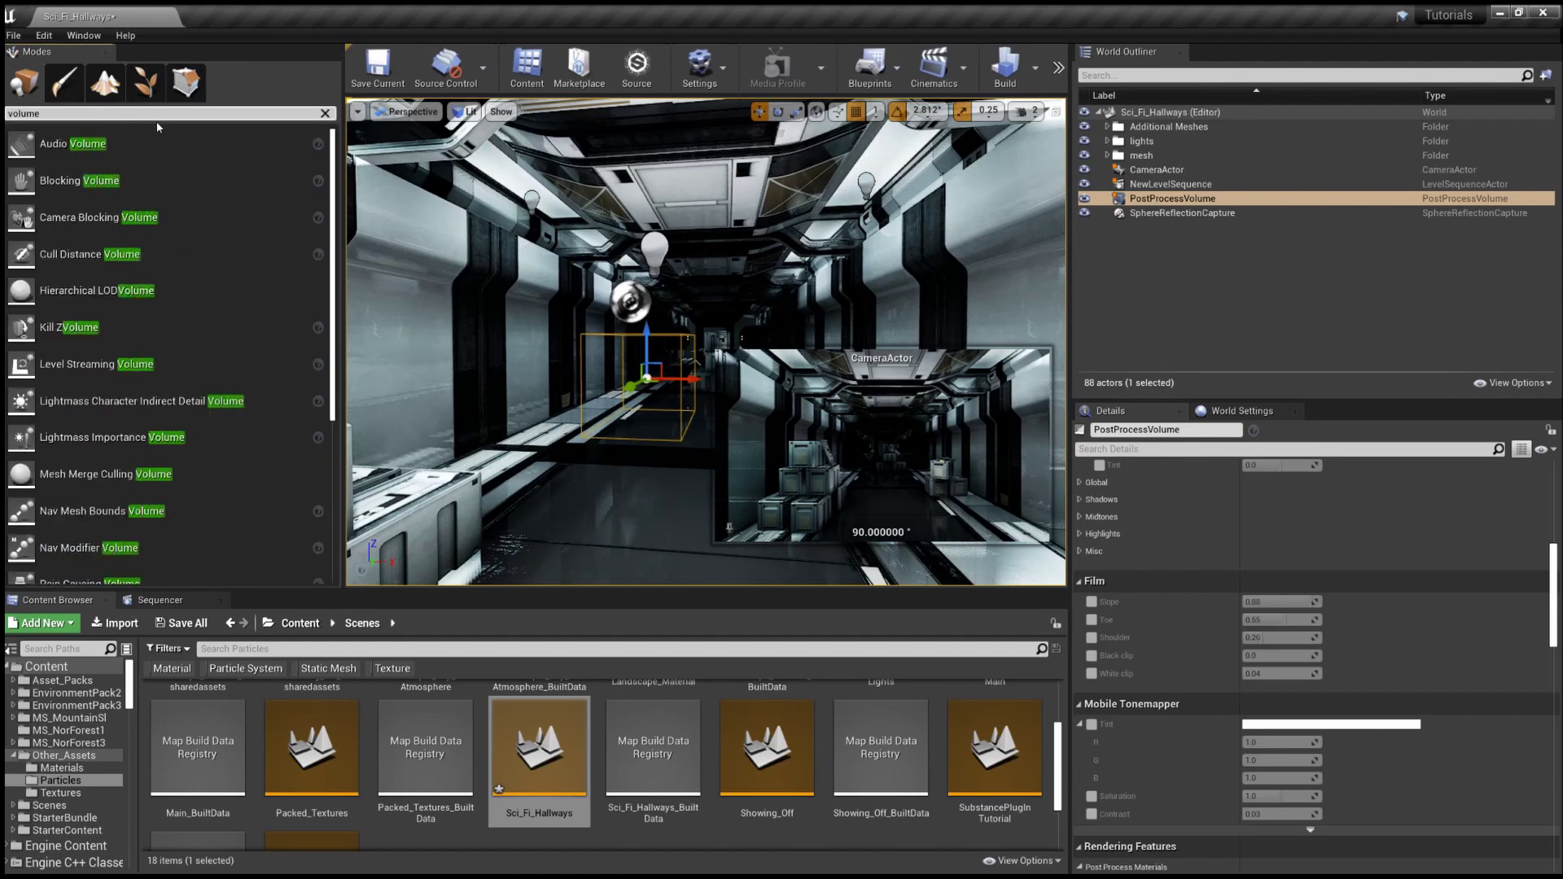
scroll(120, 283, down, 1)
scroll(120, 282, down, 5)
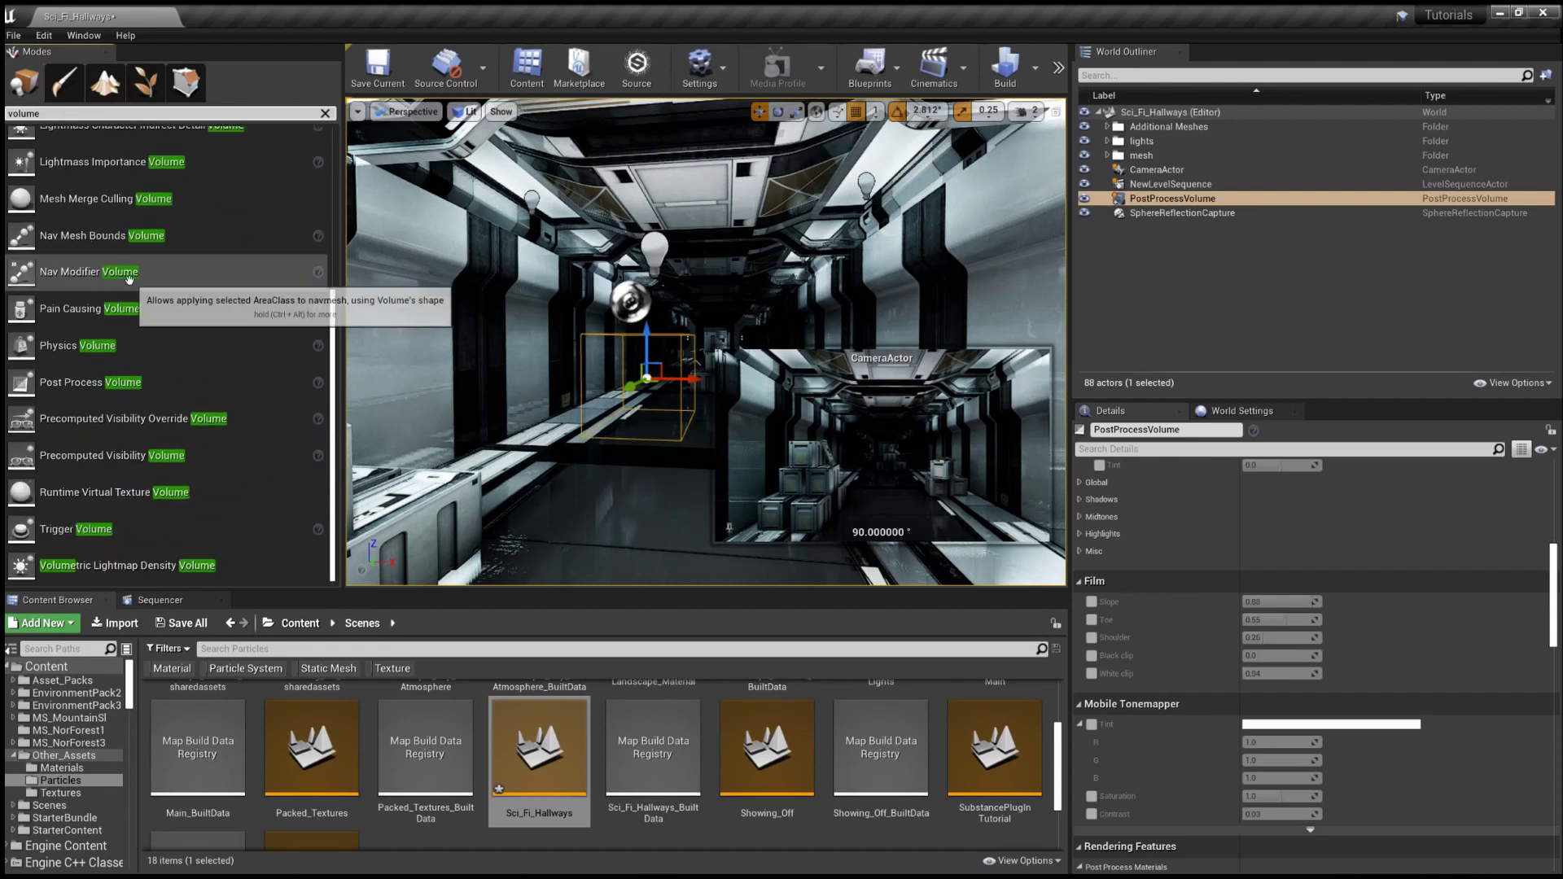
click(326, 114)
Step: Scale up the Post Process Volume so that its bounds span the hallway, and check it from the side
key(Up)
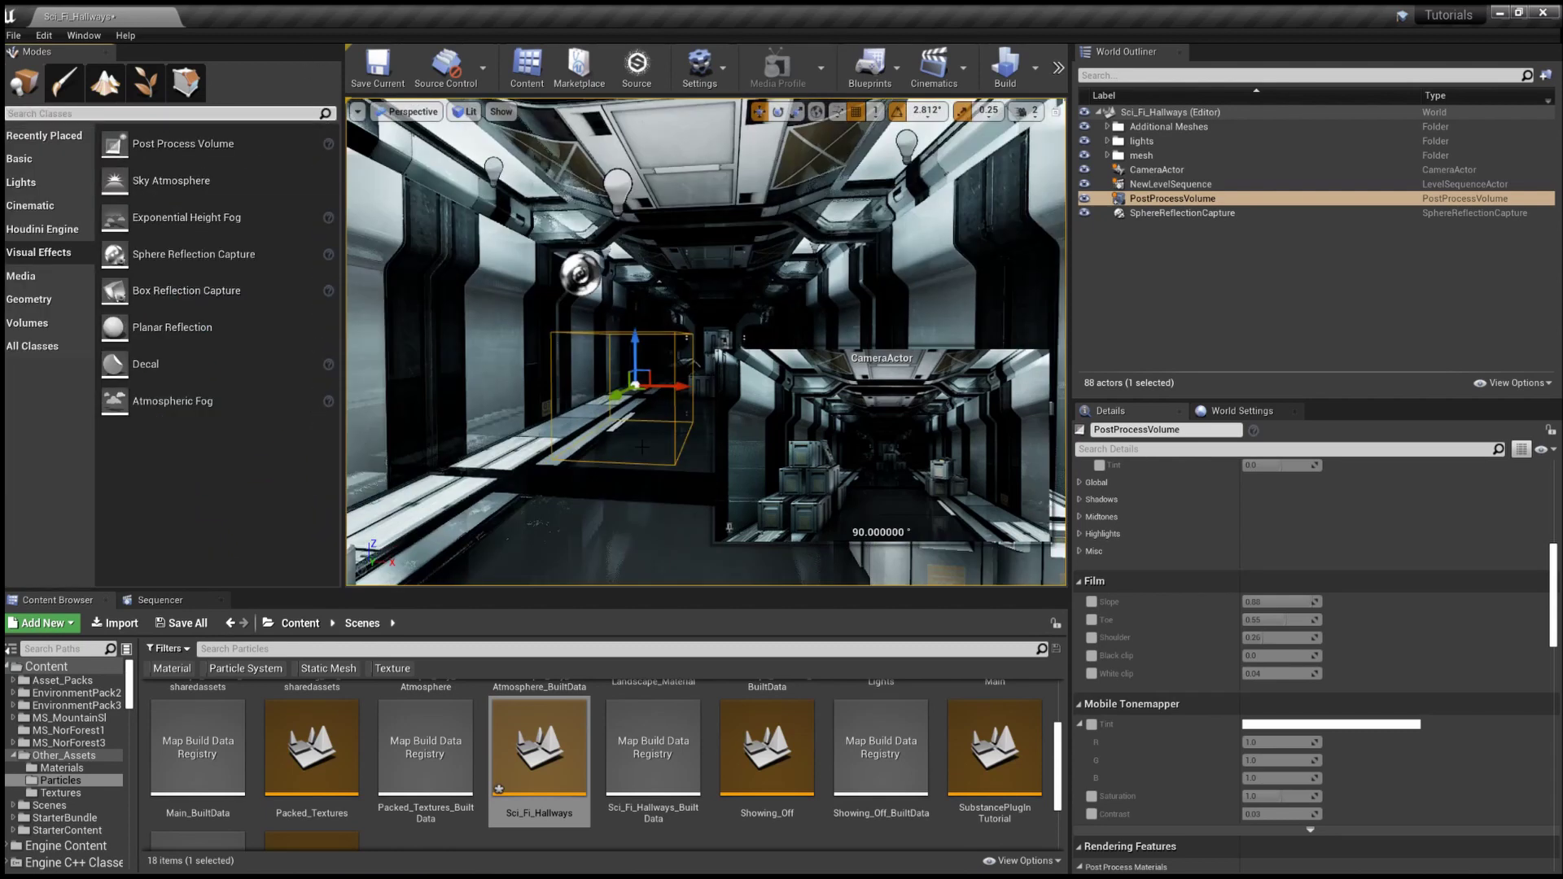
key(Up)
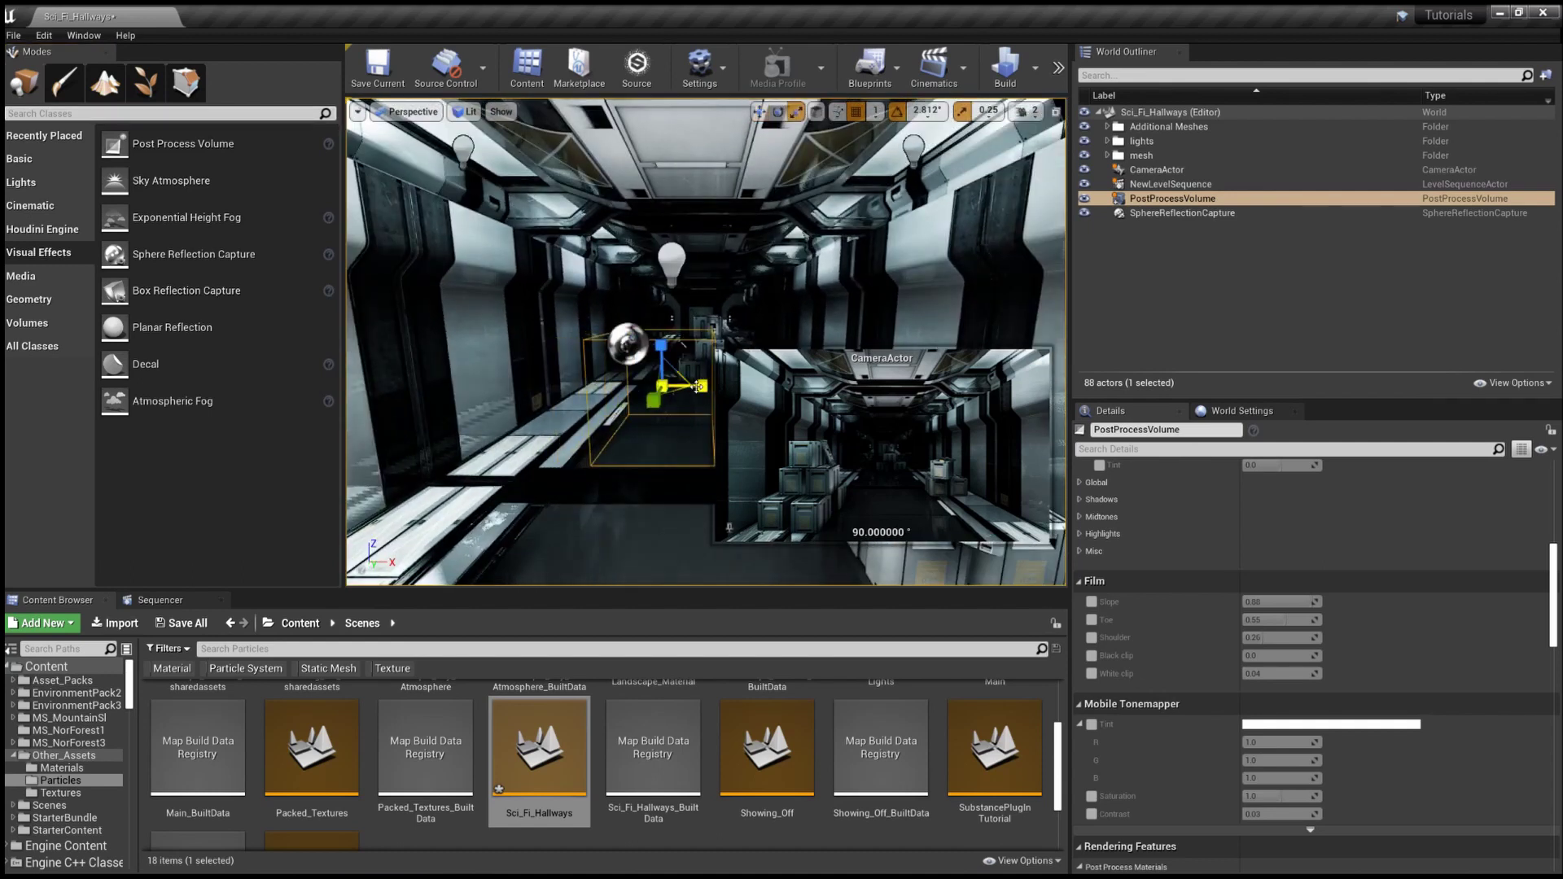
key(Up)
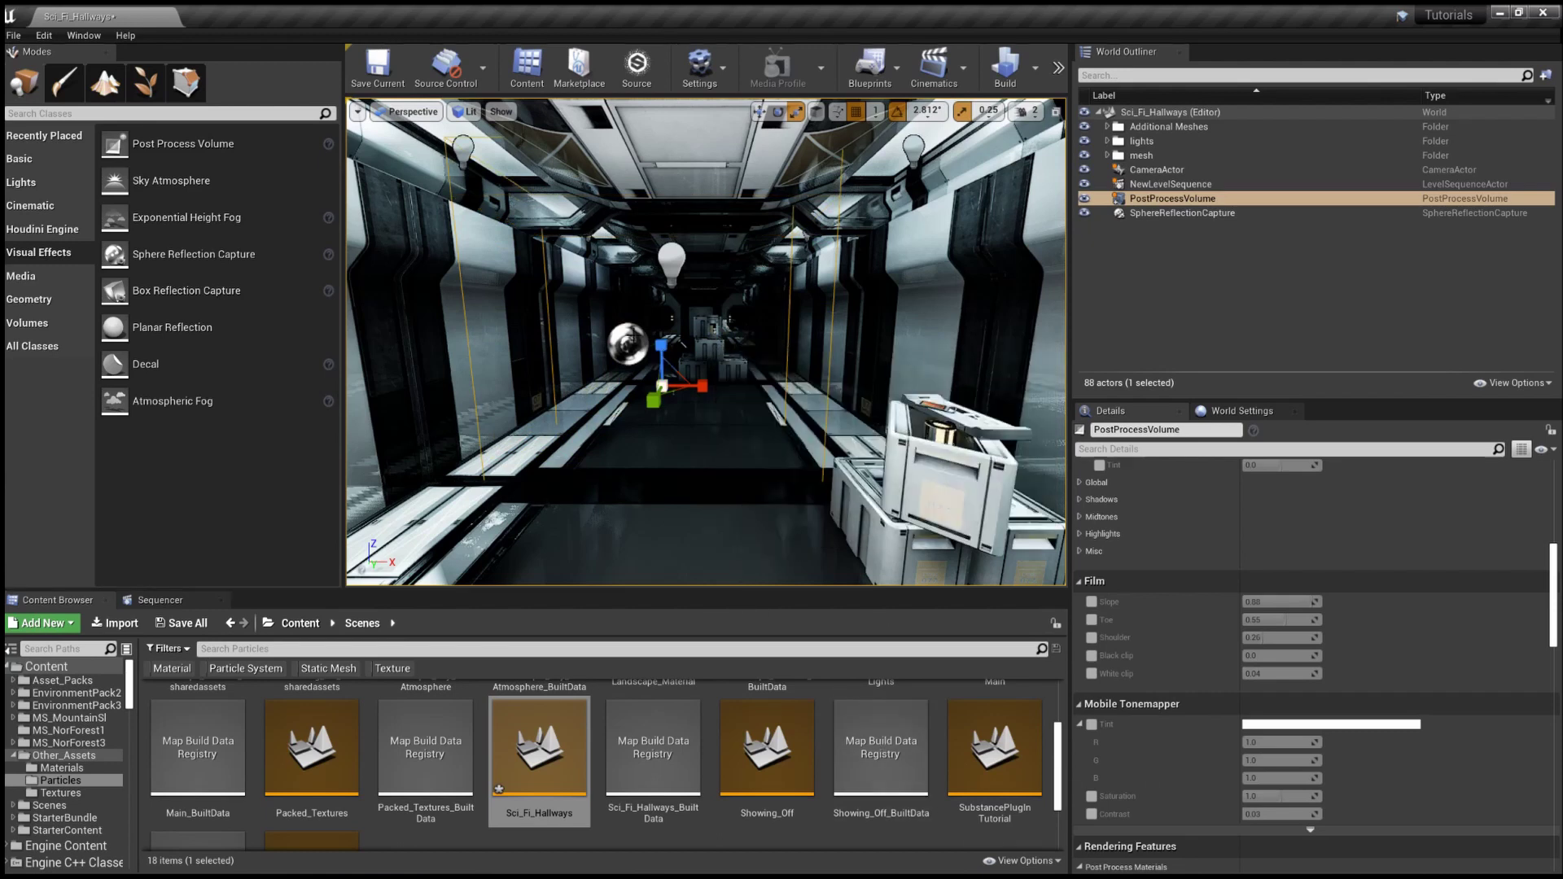
drag(646, 393, 660, 404)
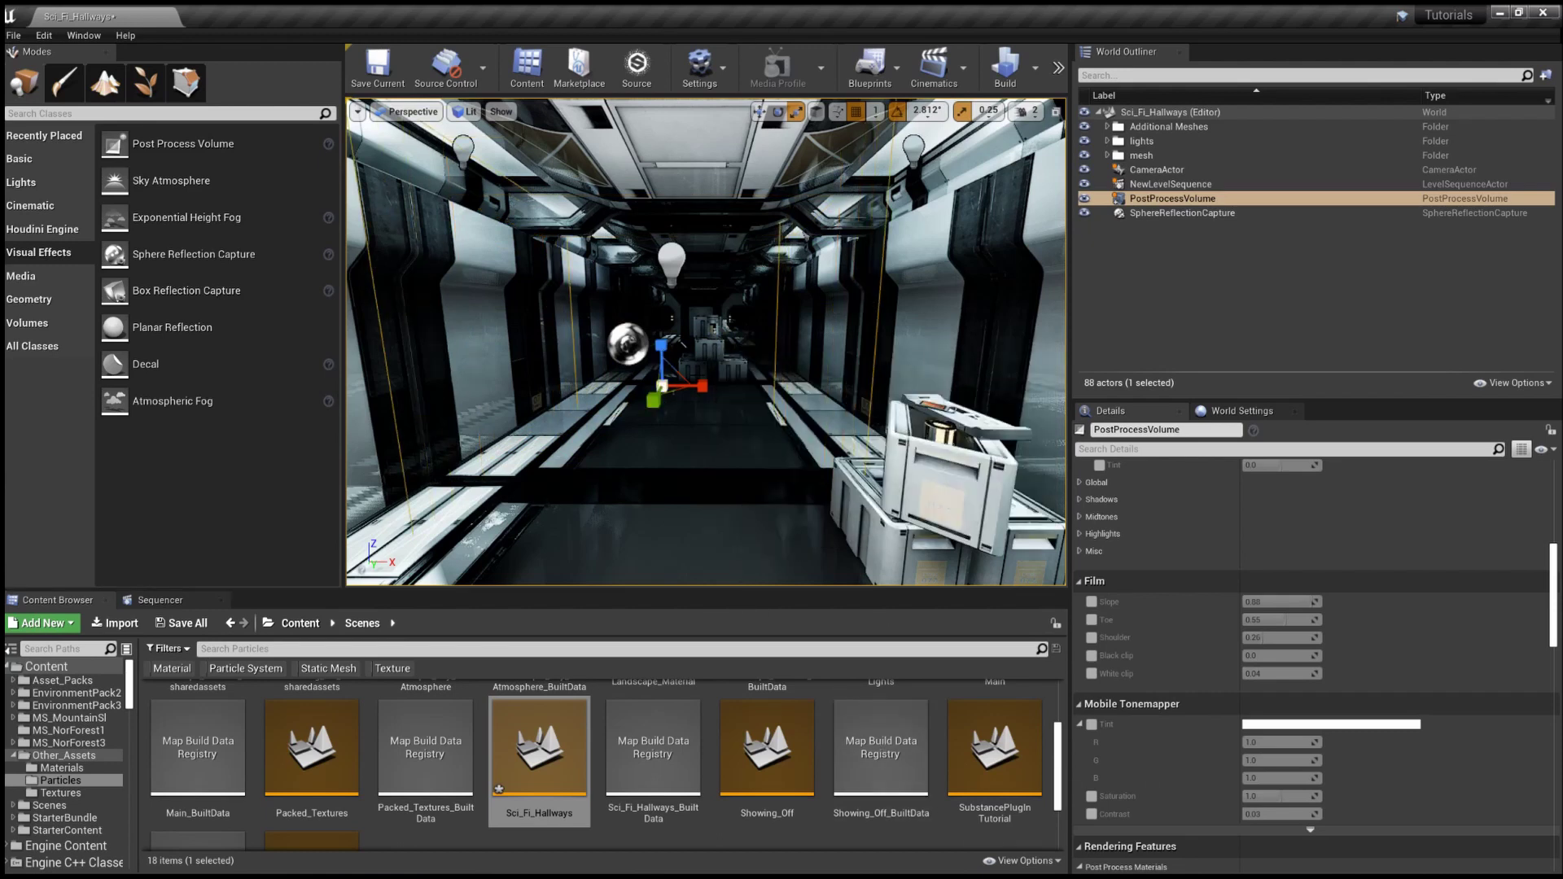
alt+drag(569, 464, 663, 465)
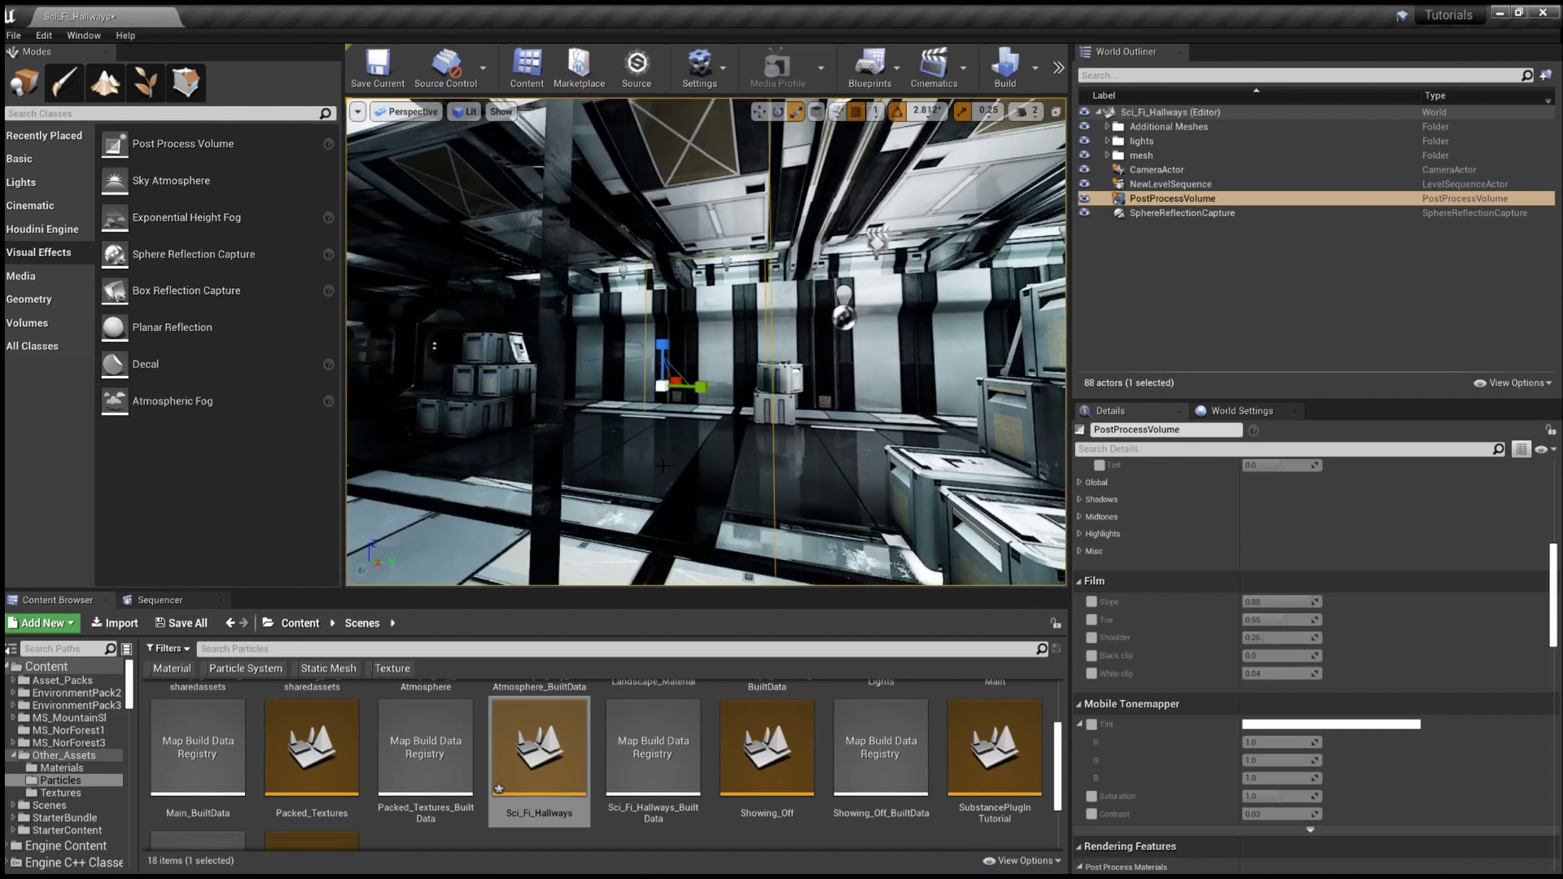
alt+drag(716, 398, 781, 399)
Step: Enable Infinite Extent (Unbound) in the Post Process Volume Settings so the volume affects the whole level
scroll(1342, 754, up, 3)
scroll(1342, 753, down, 5)
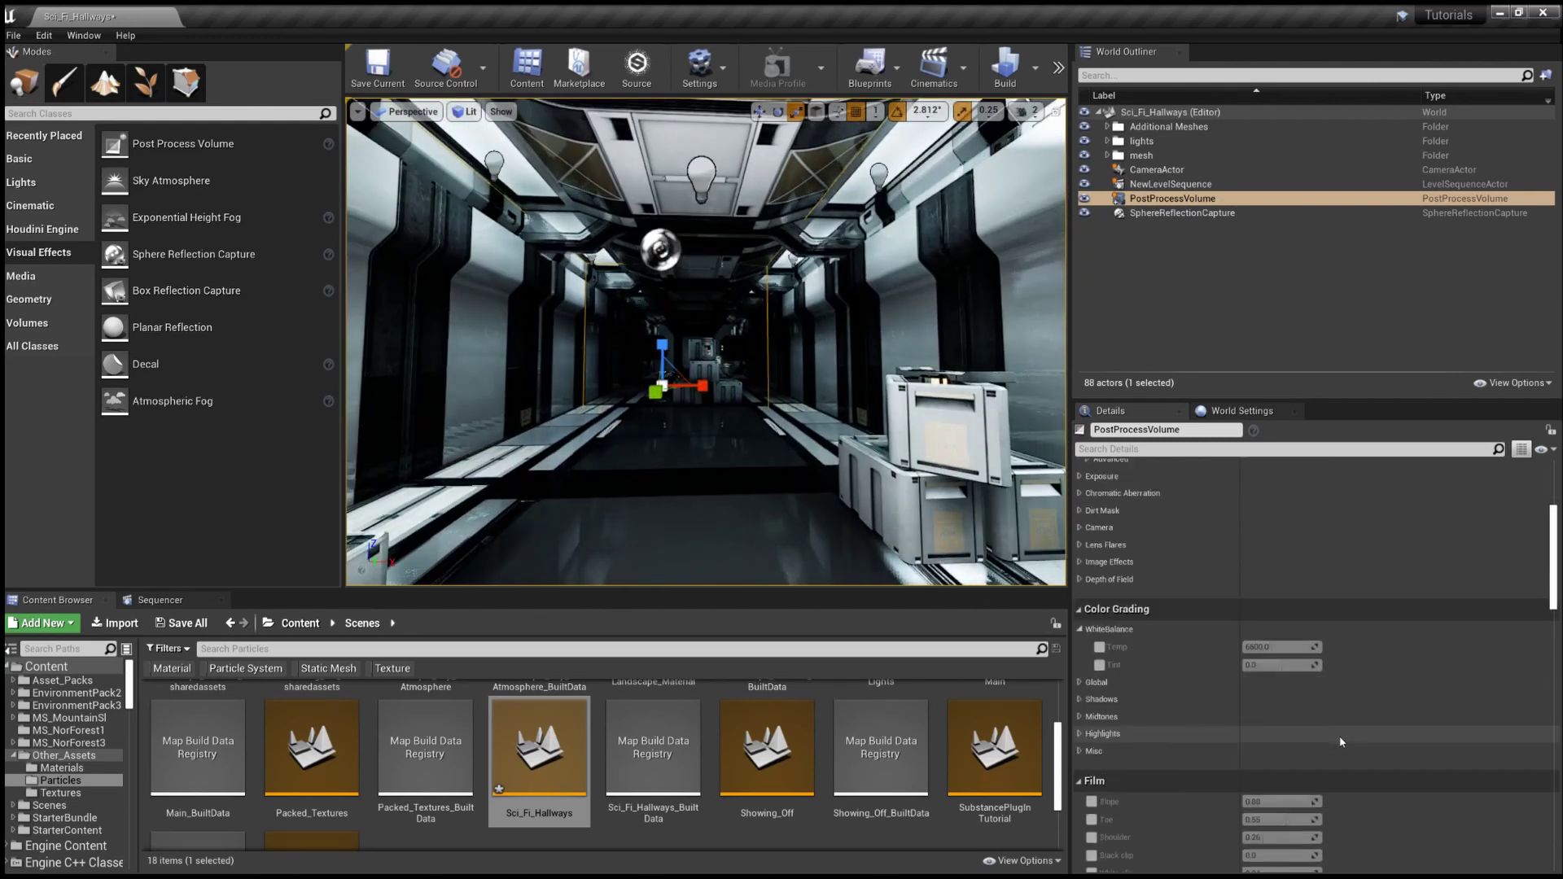
scroll(1341, 743, down, 5)
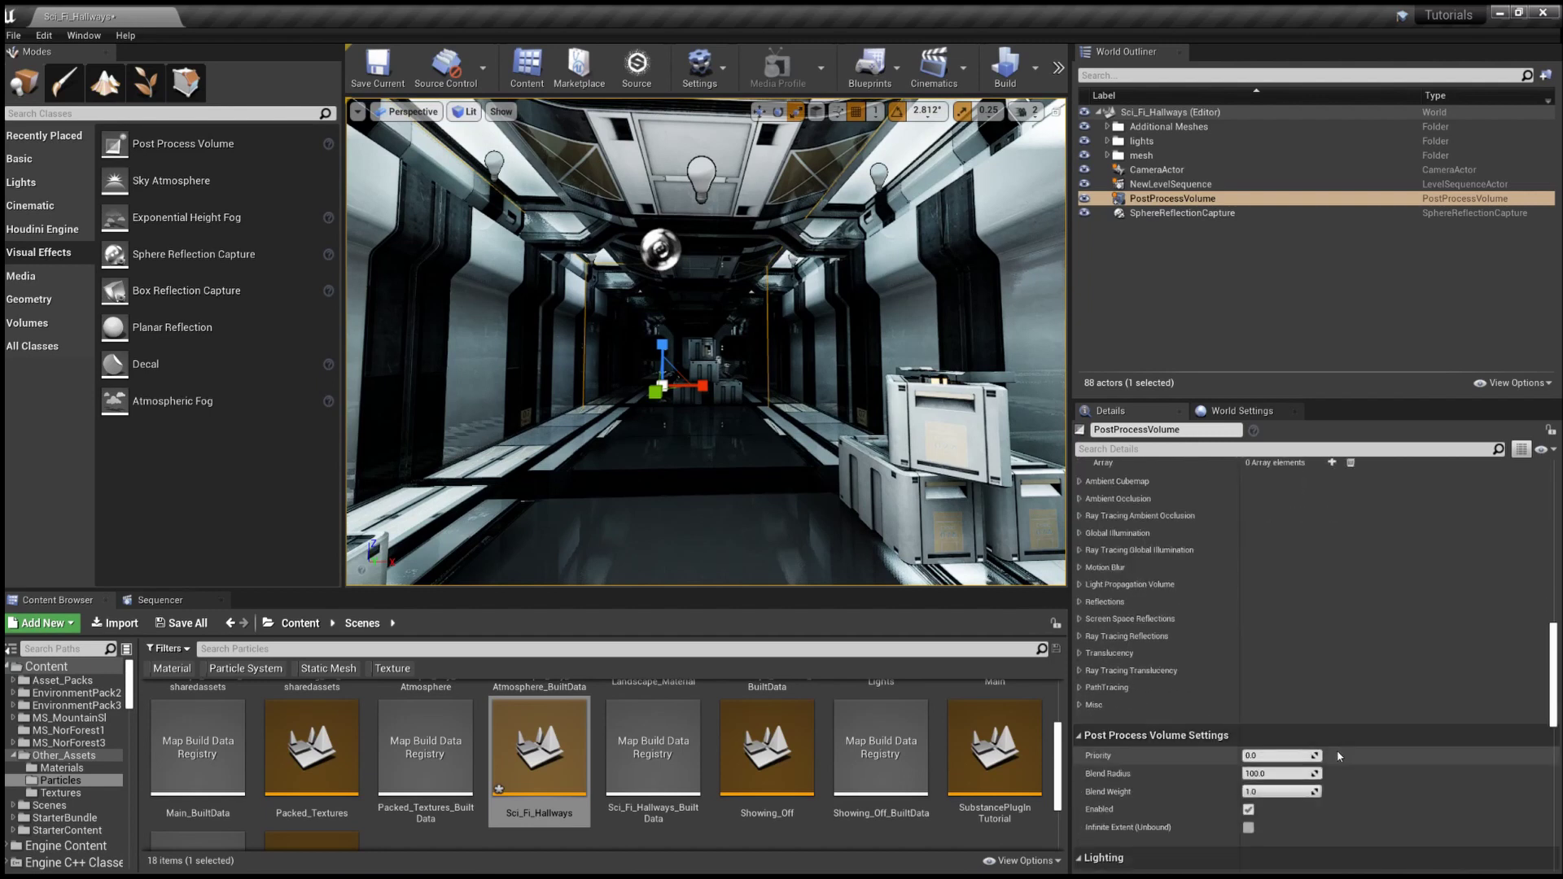
scroll(1341, 746, up, 1)
scroll(1332, 749, down, 4)
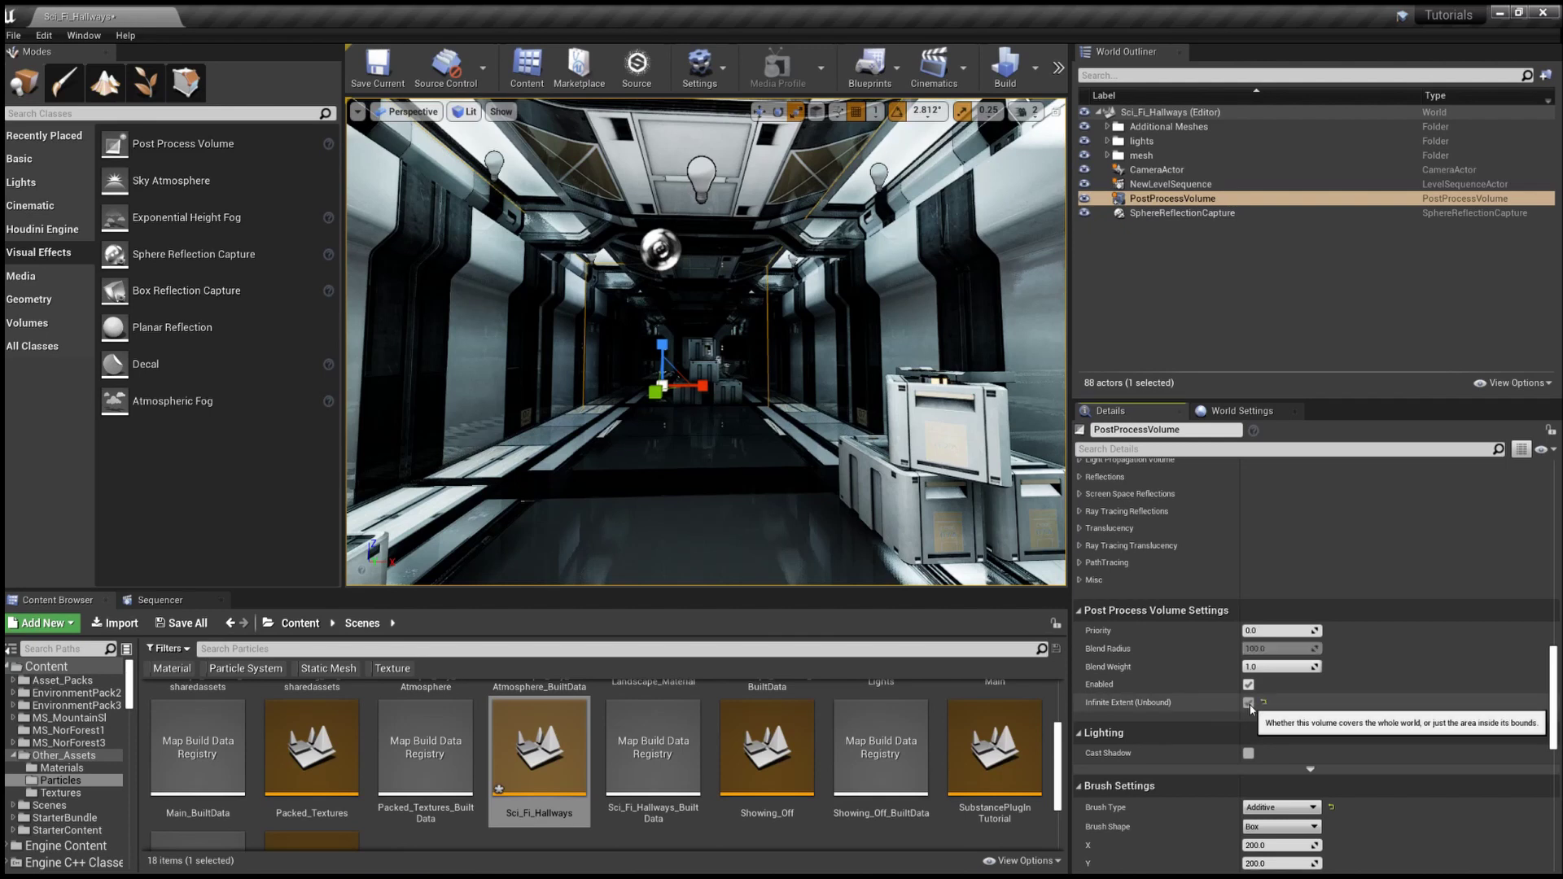
Step: Enable the volume's White Balance overrides and set Temp to about 13391.4 and Tint to about 0.305
scroll(1149, 640, up, 5)
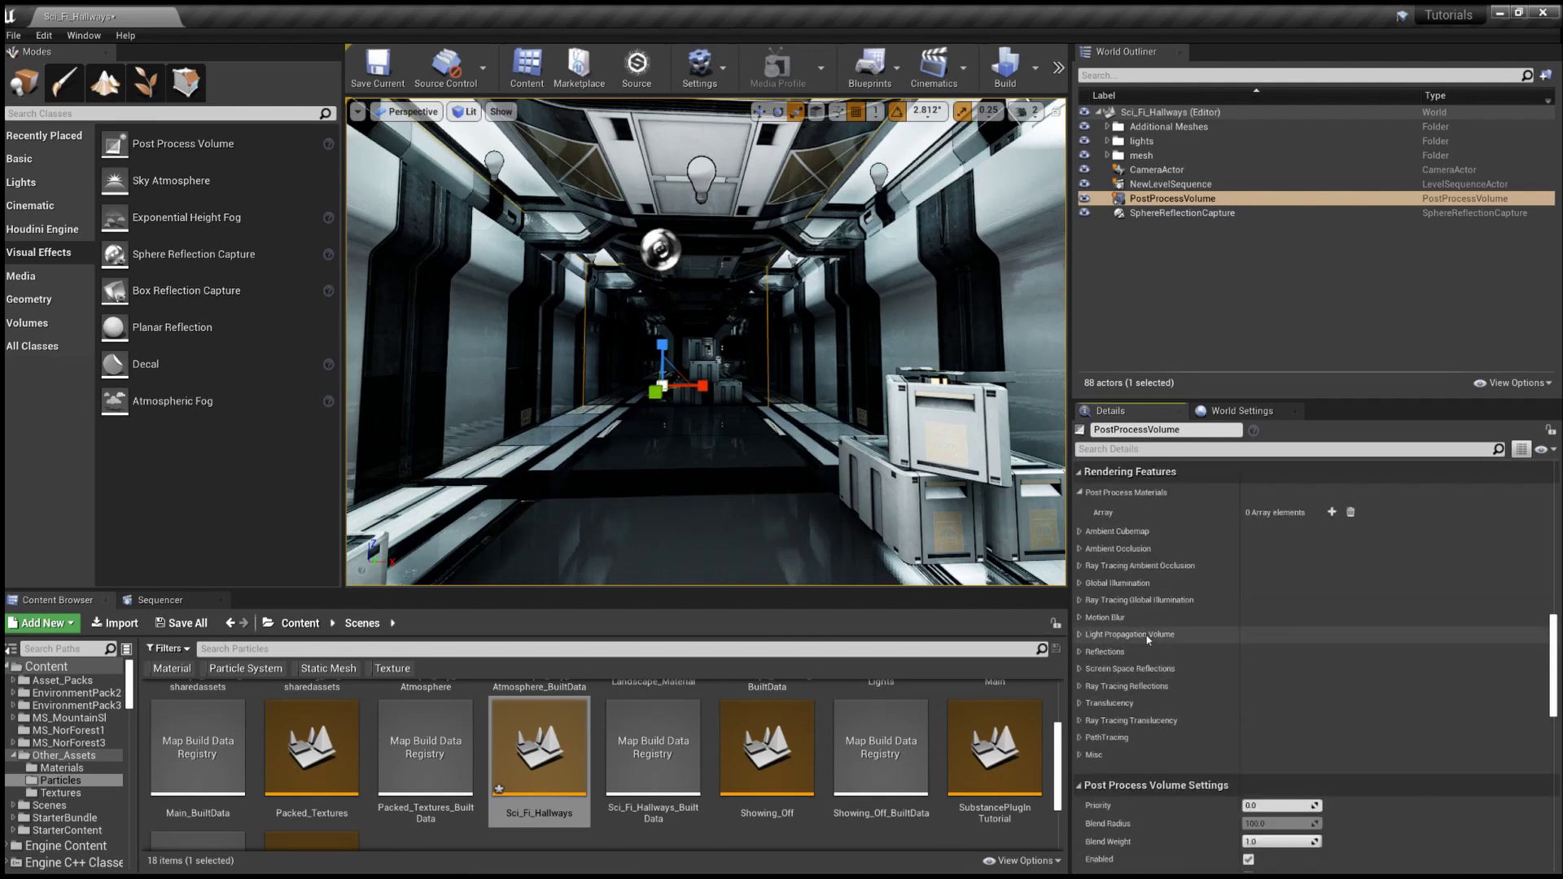
scroll(1149, 640, up, 10)
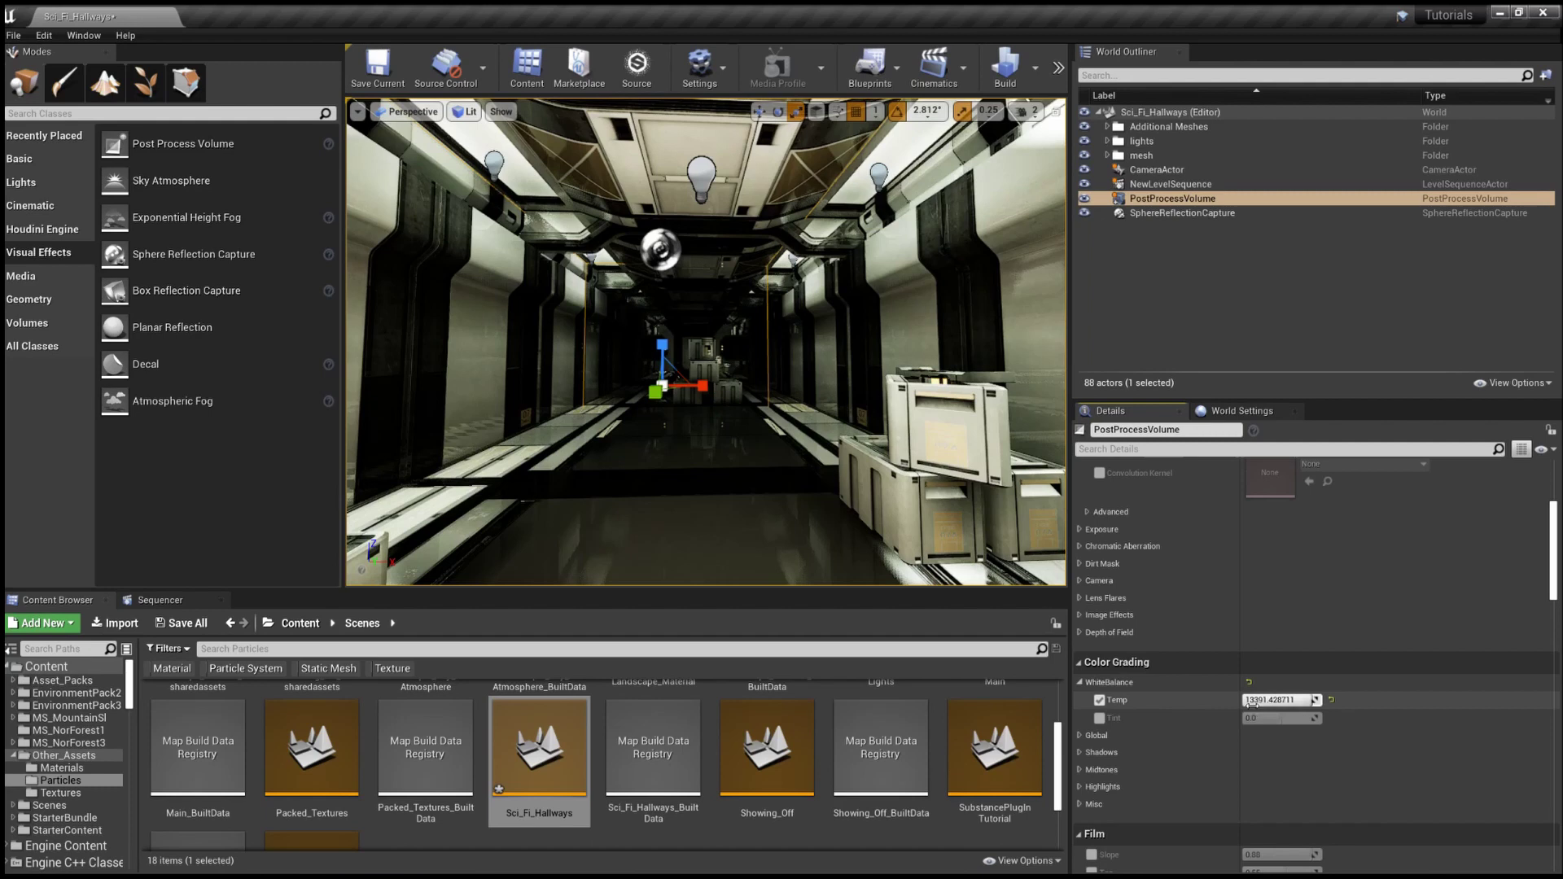
mouse_move(758, 495)
mouse_down()
mouse_move(733, 456)
mouse_move(758, 494)
mouse_up()
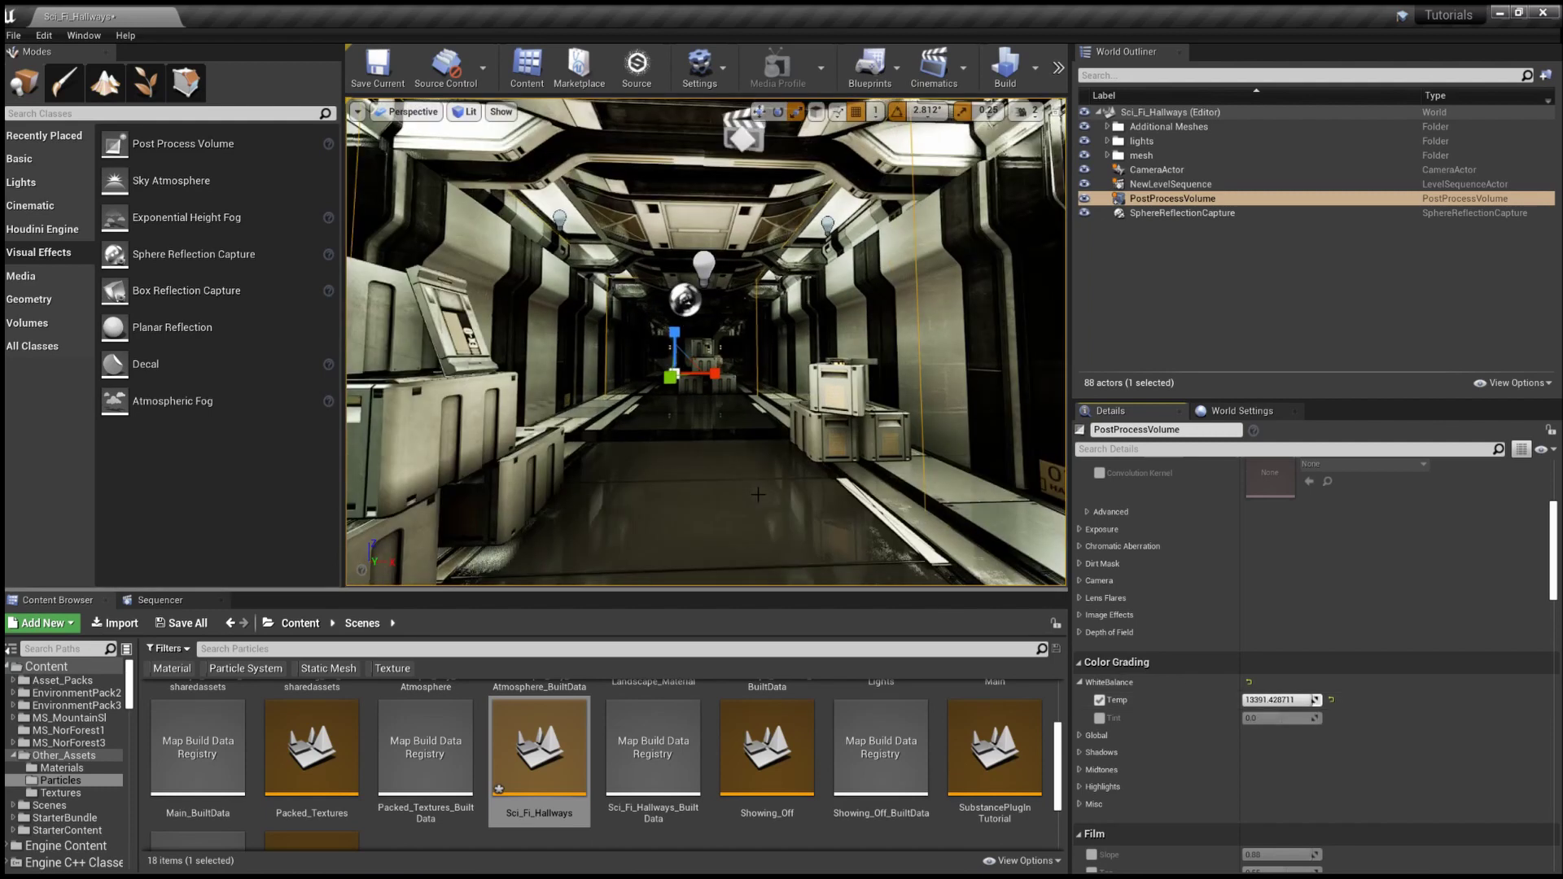
scroll(1108, 605, down, 3)
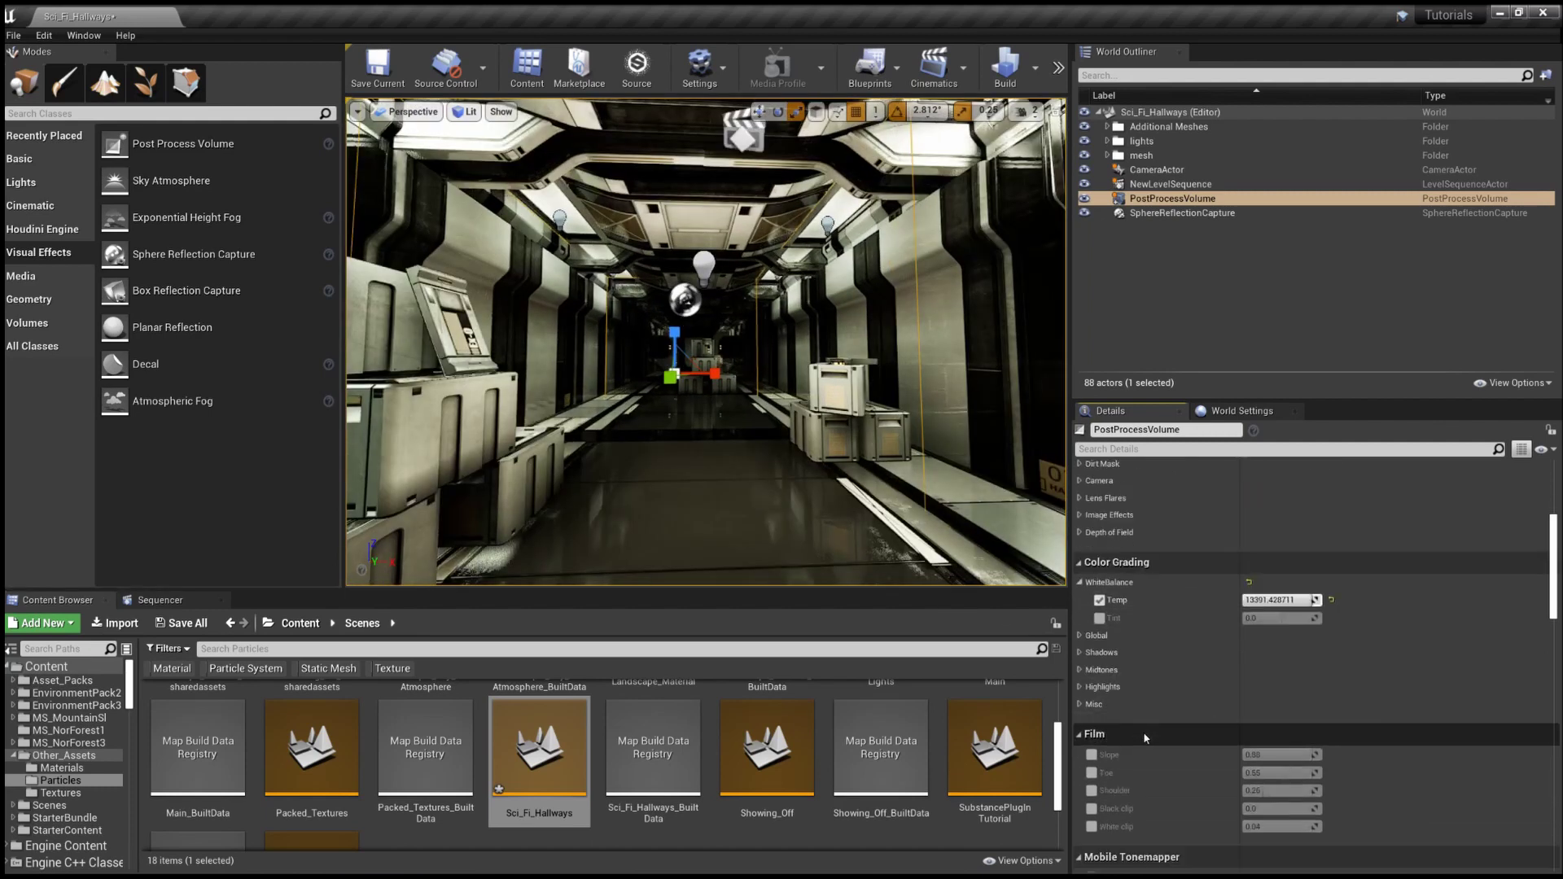
click(1099, 618)
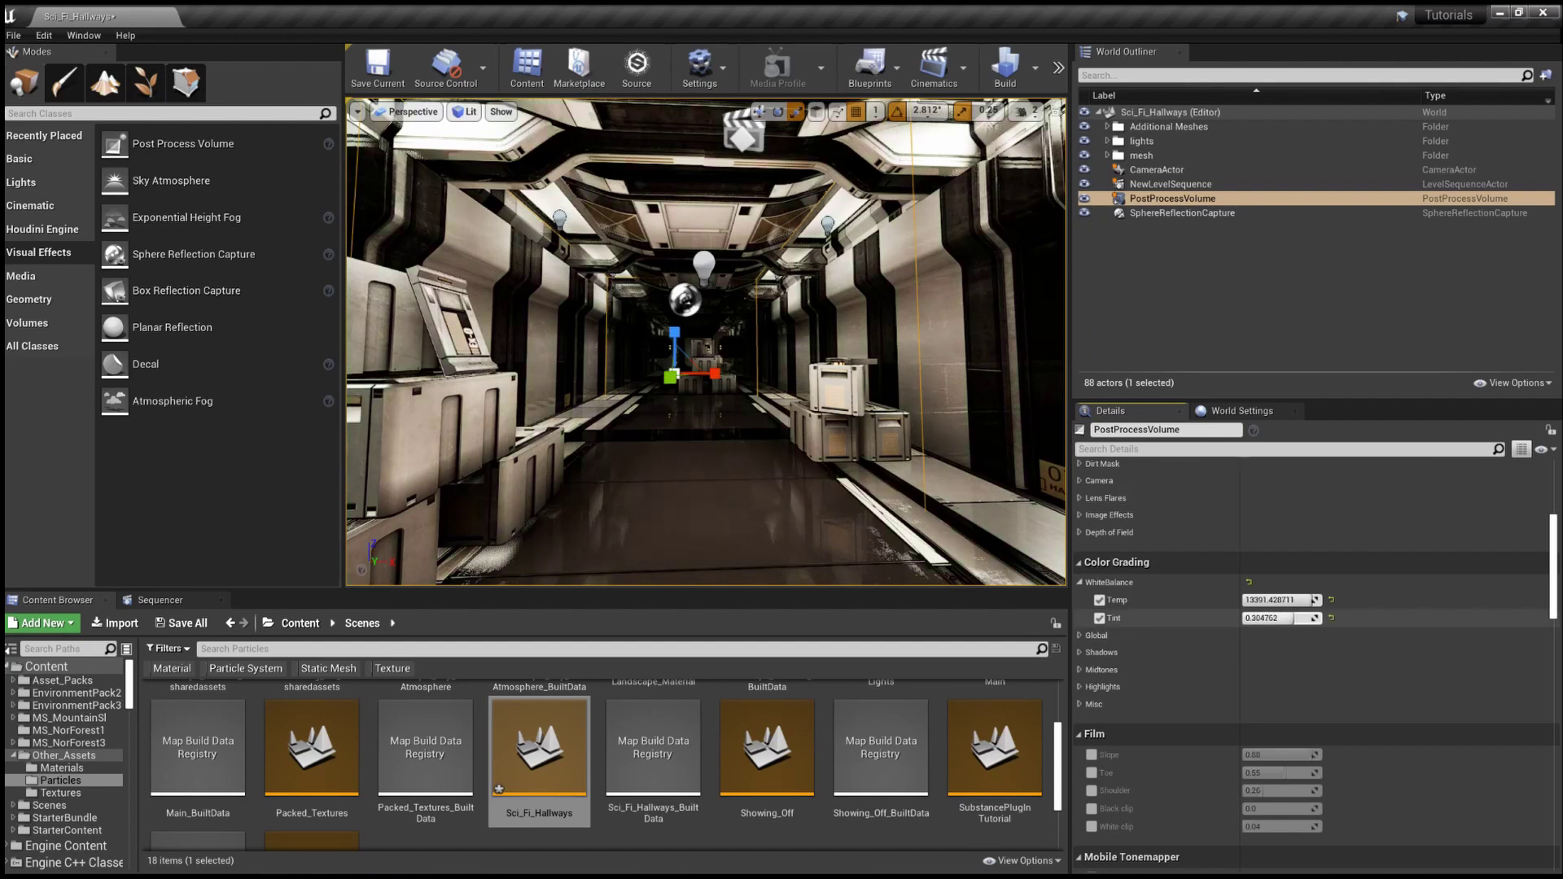
Step: Review the Rendering Features categories and the Infinite Extent (Unbound) option of the Post Process Volume
scroll(1208, 696, down, 10)
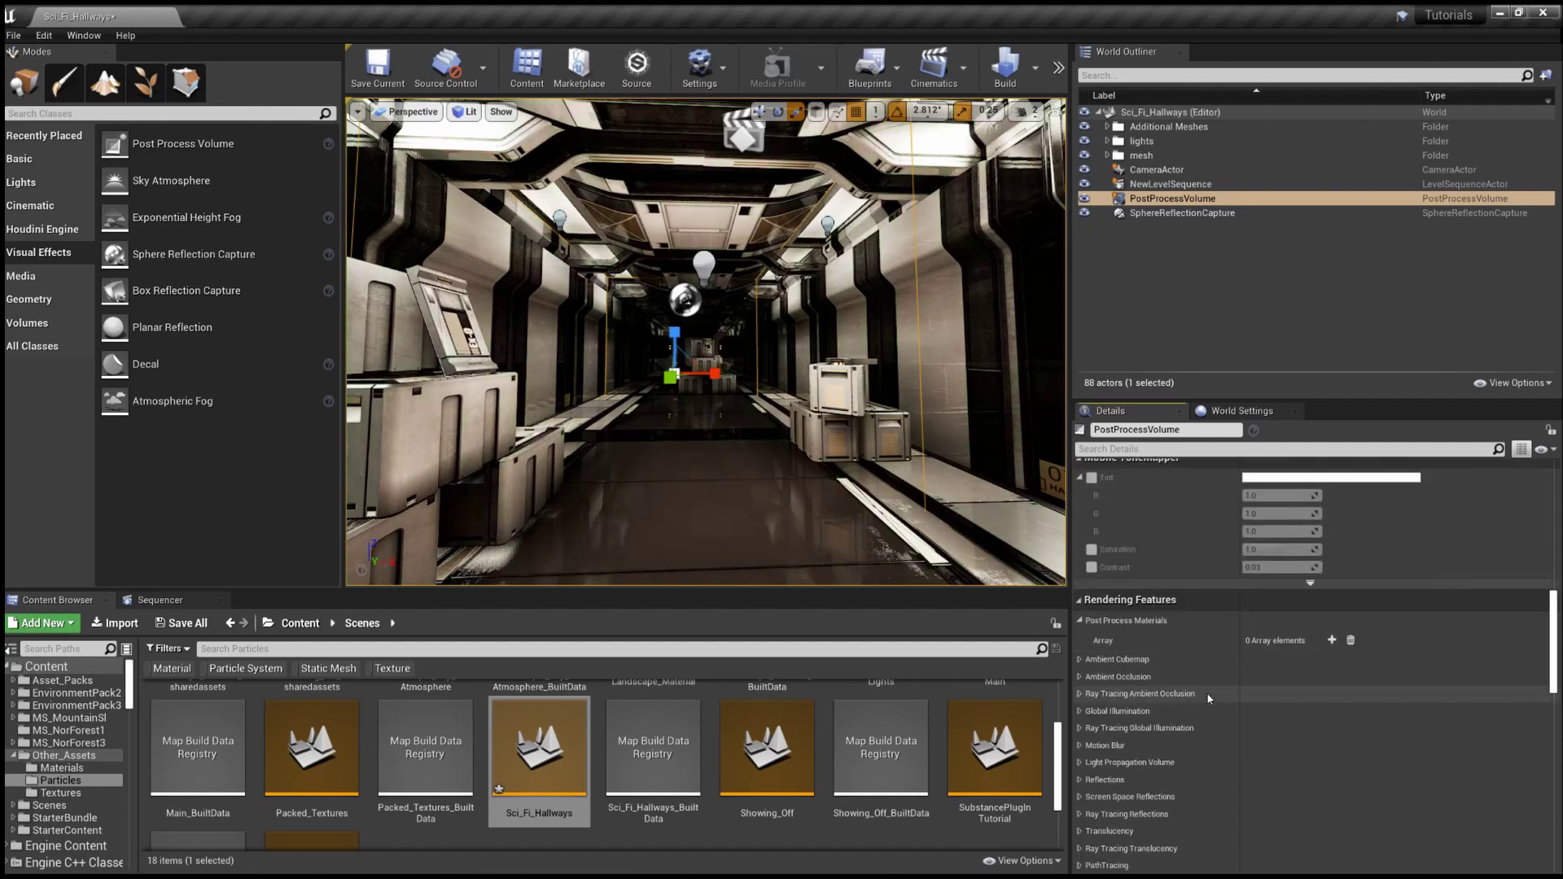
scroll(1205, 692, down, 10)
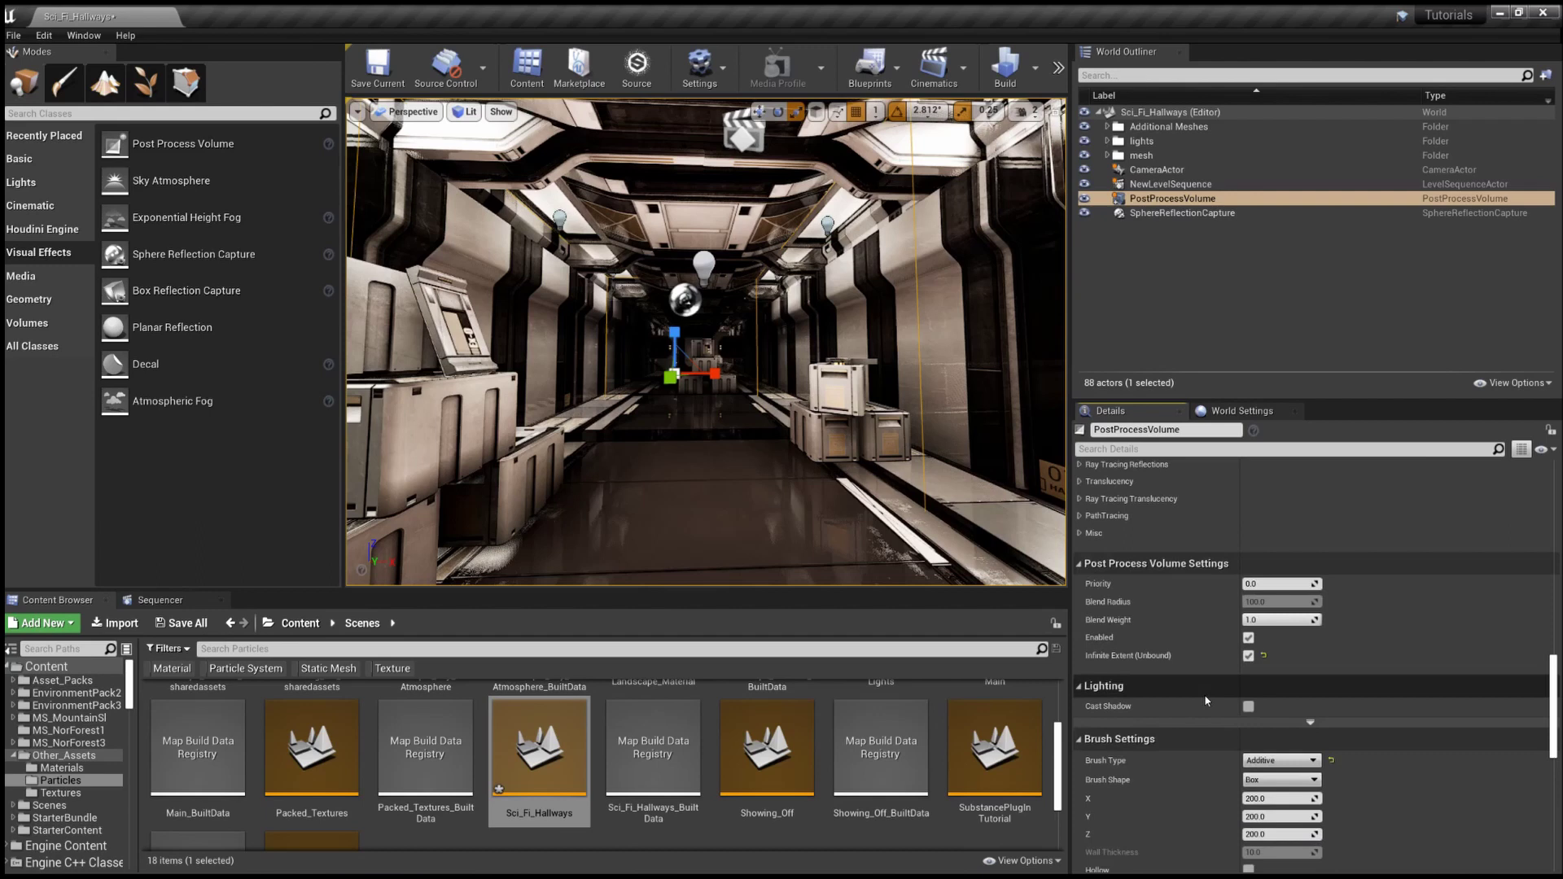
scroll(1213, 668, up, 3)
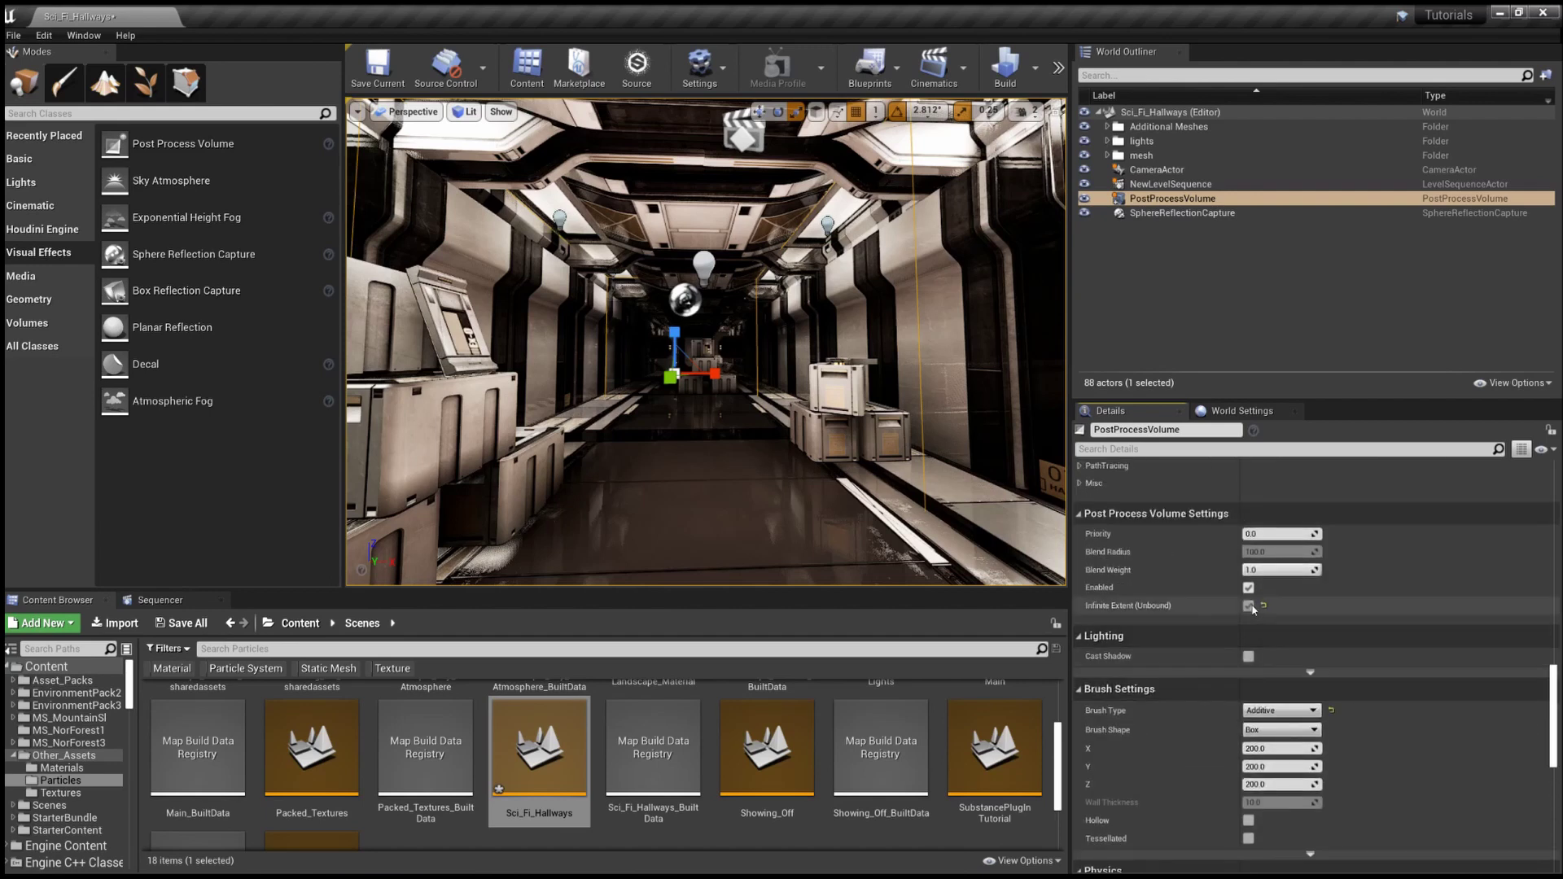
Step: Disable Infinite Extent (Unbound) on the Post Process Volume and view the hallway from outside its bounds
click(1249, 605)
mouse_move(735, 548)
right_down()
mouse_move(619, 529)
mouse_move(733, 531)
right_up()
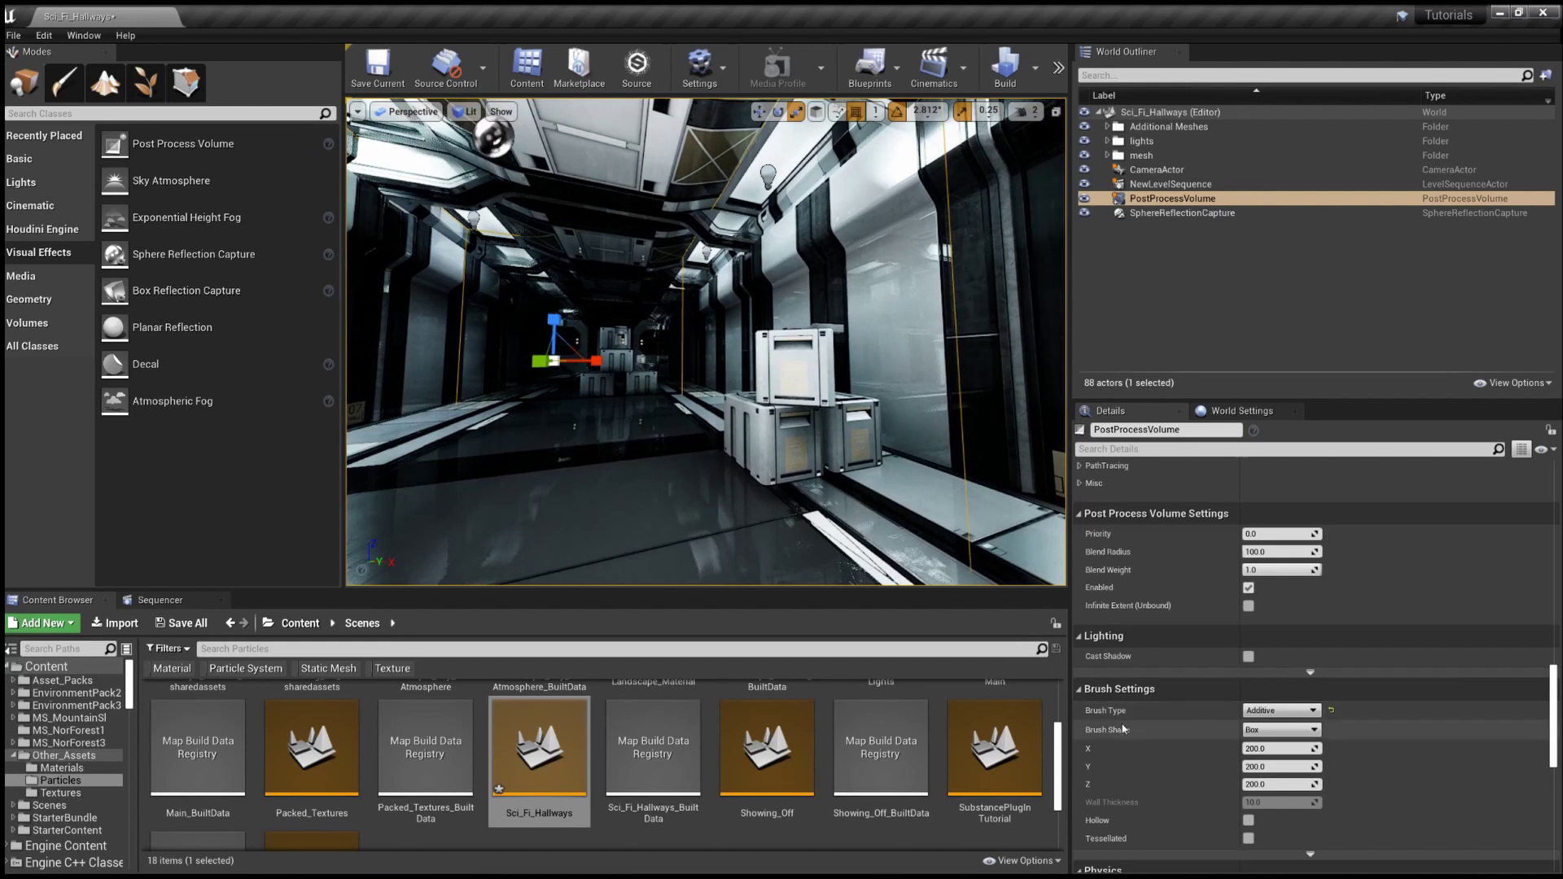
Step: Examine the volume's Rendering Features categories, including Post Process Materials, and its Post Process Volume Settings
scroll(1118, 721, up, 3)
scroll(1118, 722, up, 5)
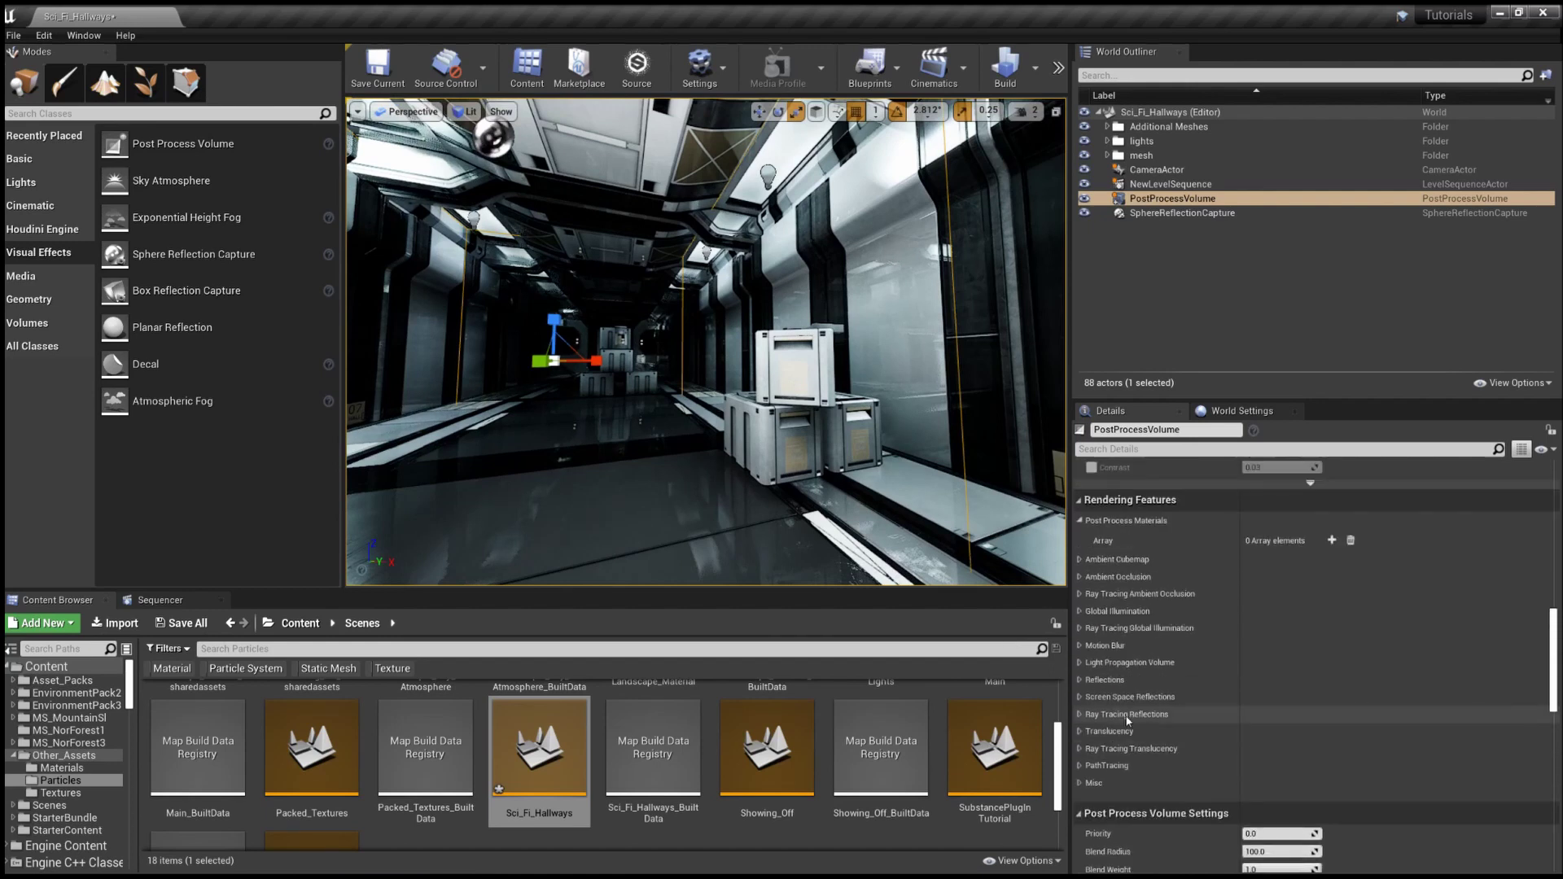
scroll(1112, 712, up, 3)
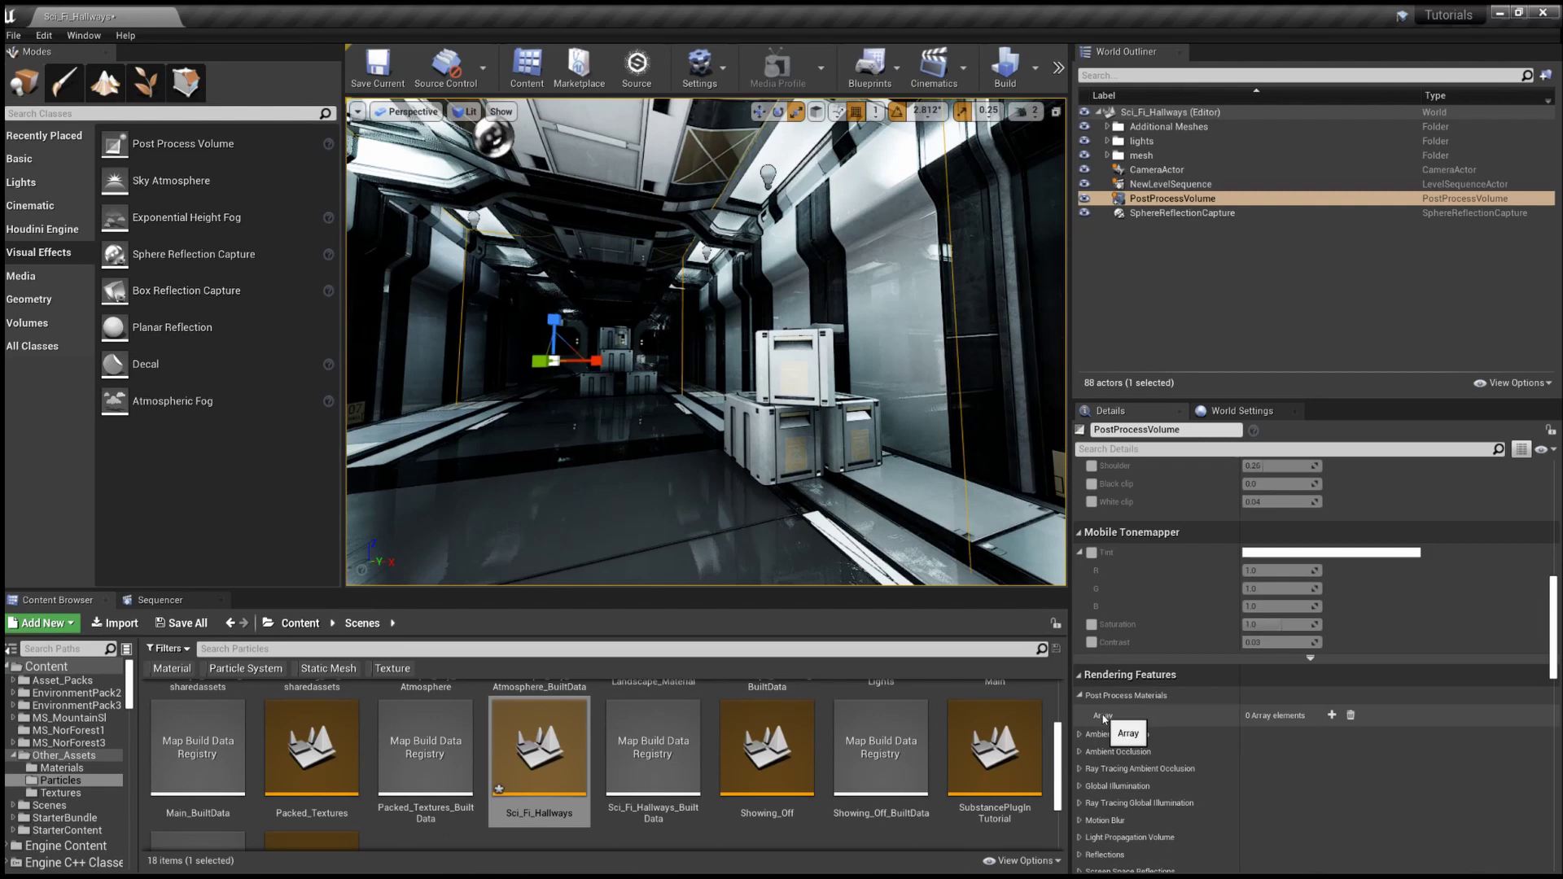
scroll(1096, 721, down, 10)
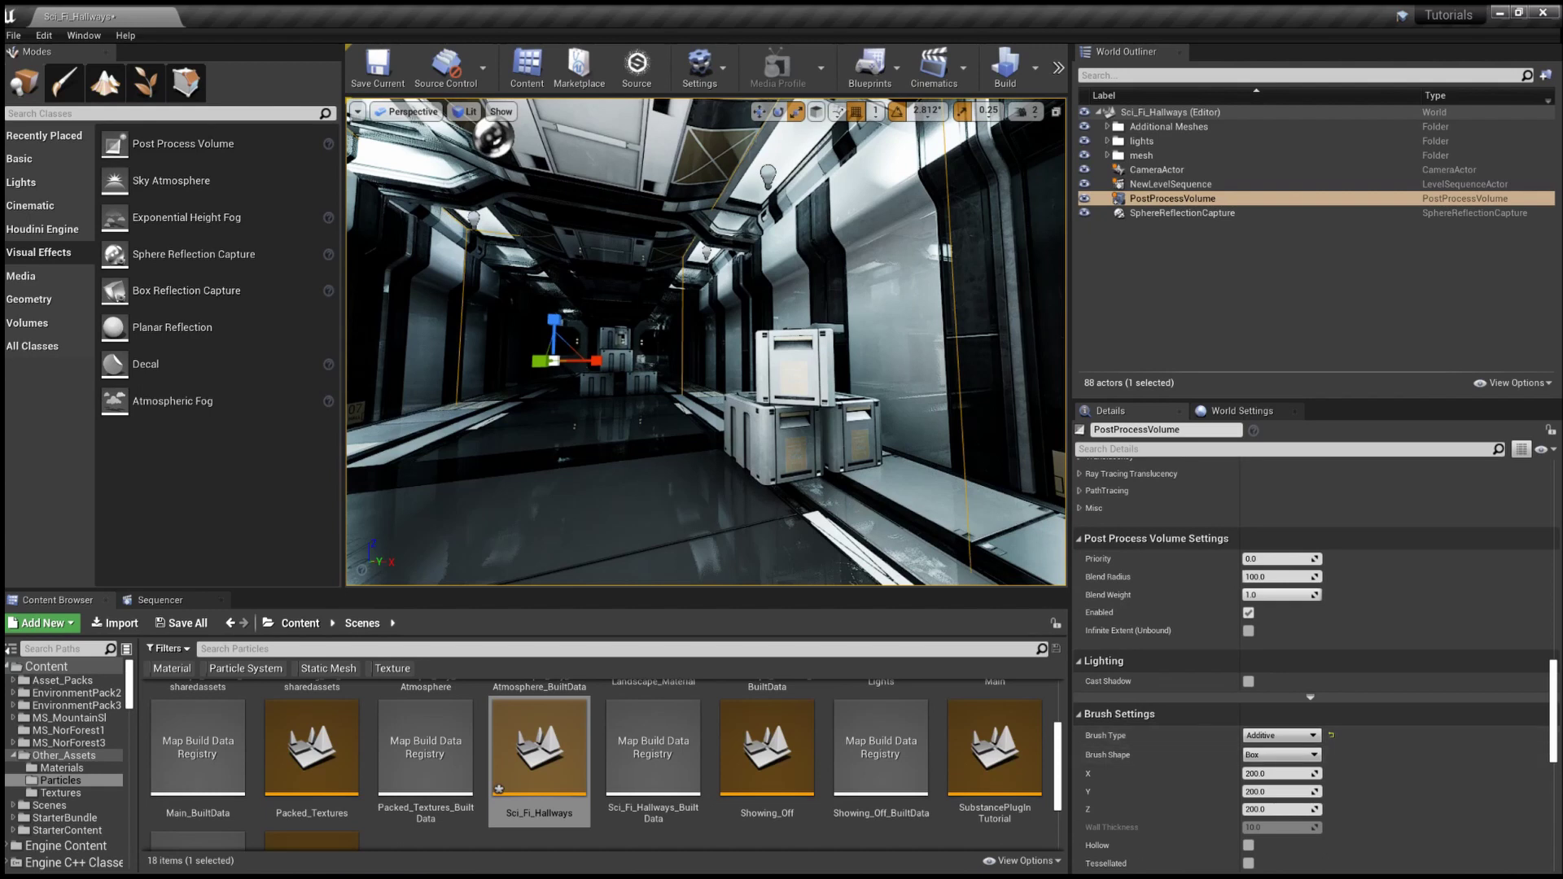
scroll(1327, 715, up, 2)
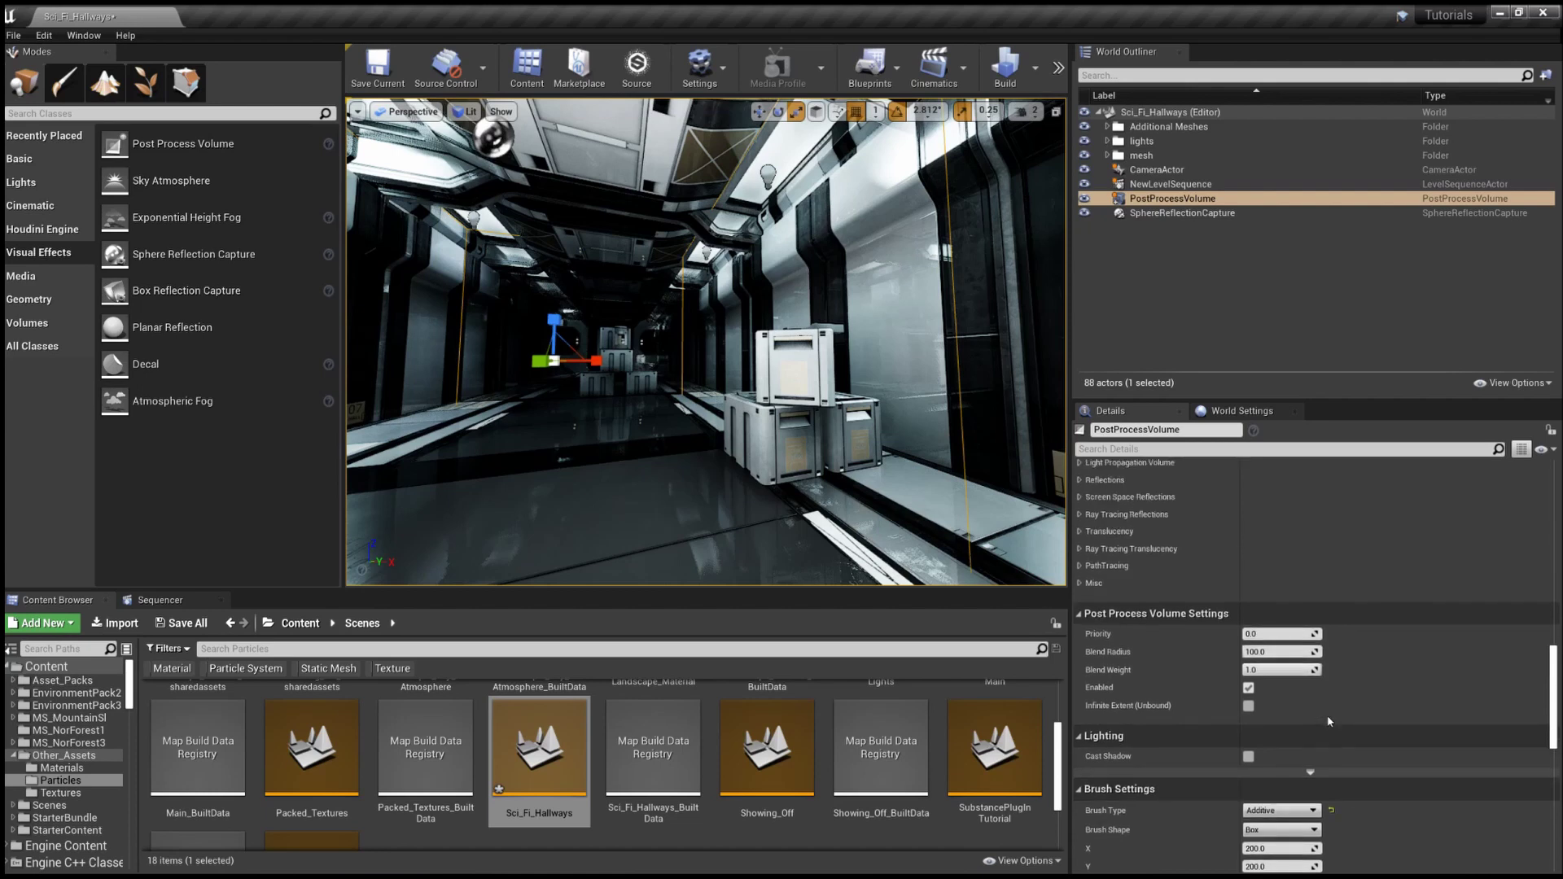
scroll(1328, 722, up, 6)
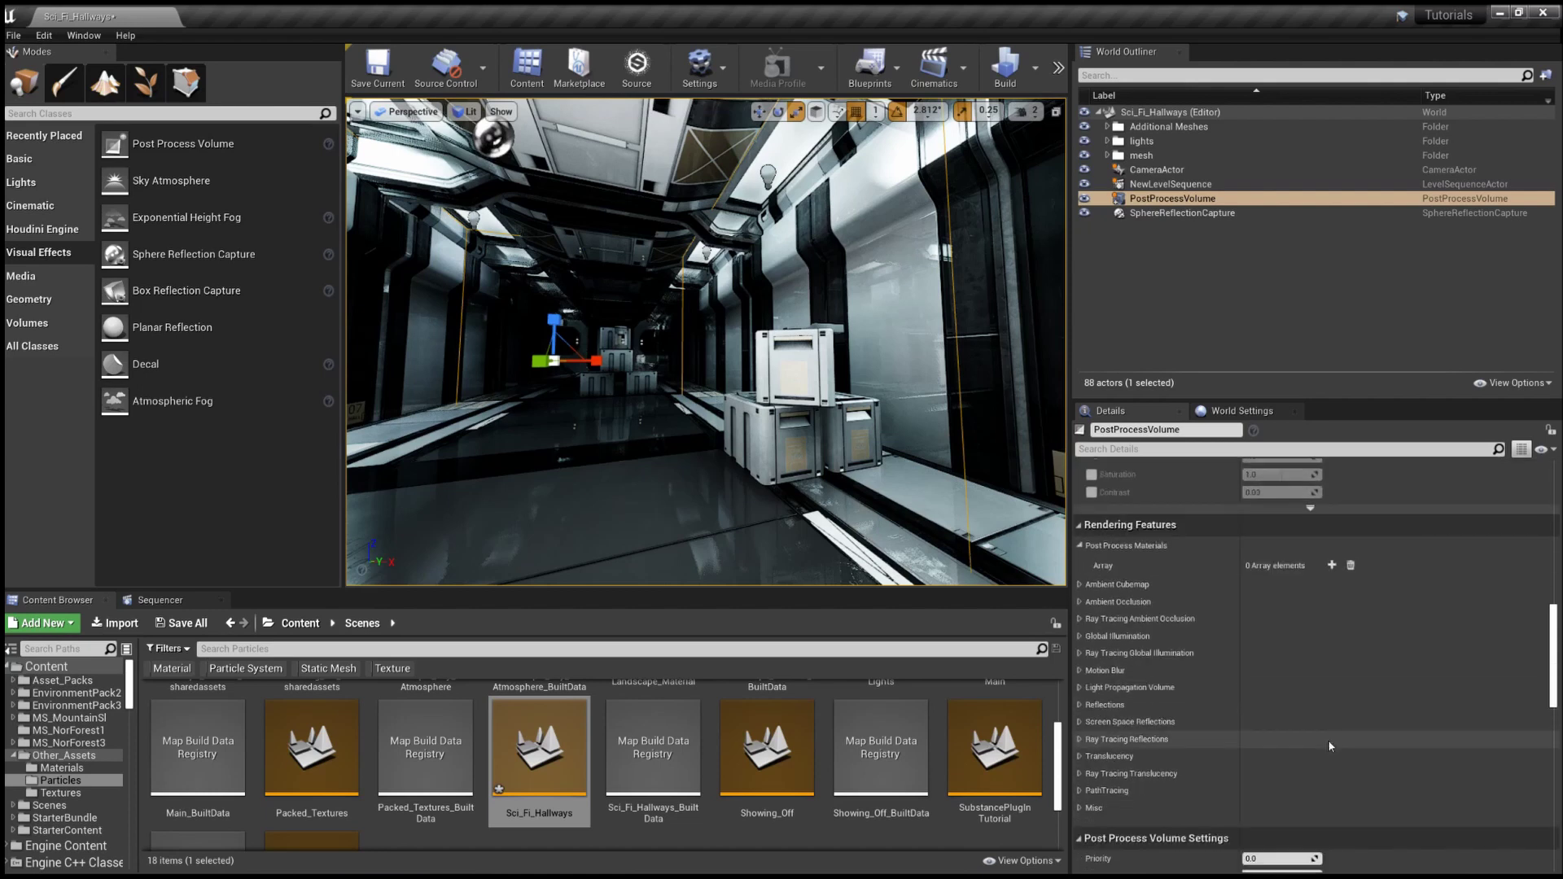
scroll(1328, 741, down, 1)
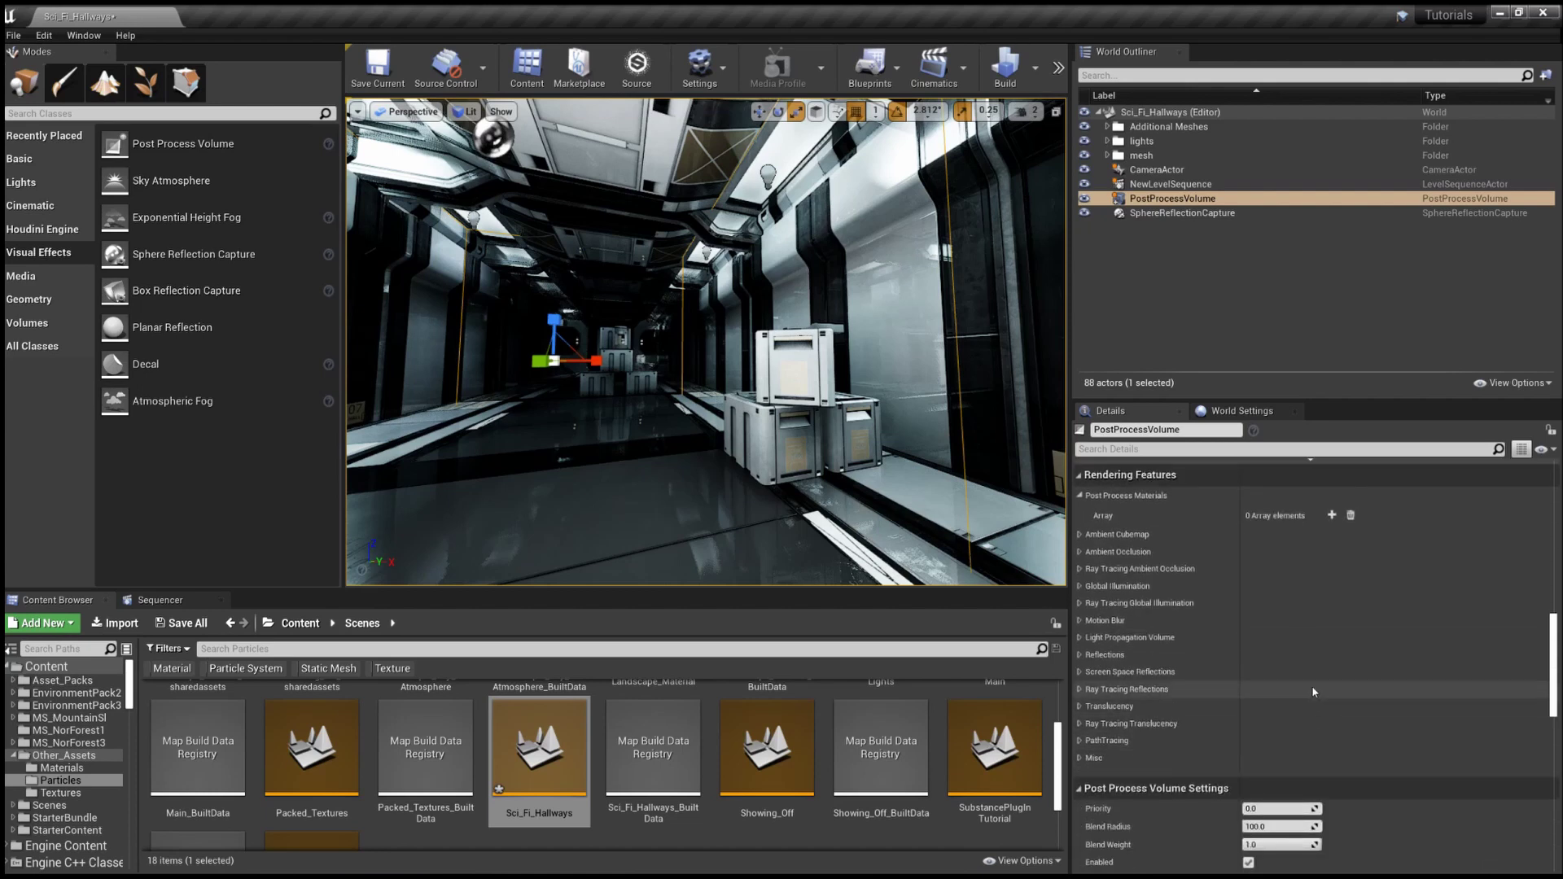
Step: Inspect the Ray Tracing Global Illumination, Screen Space Reflections and Global Illumination options of the Post Process Volume
click(1080, 604)
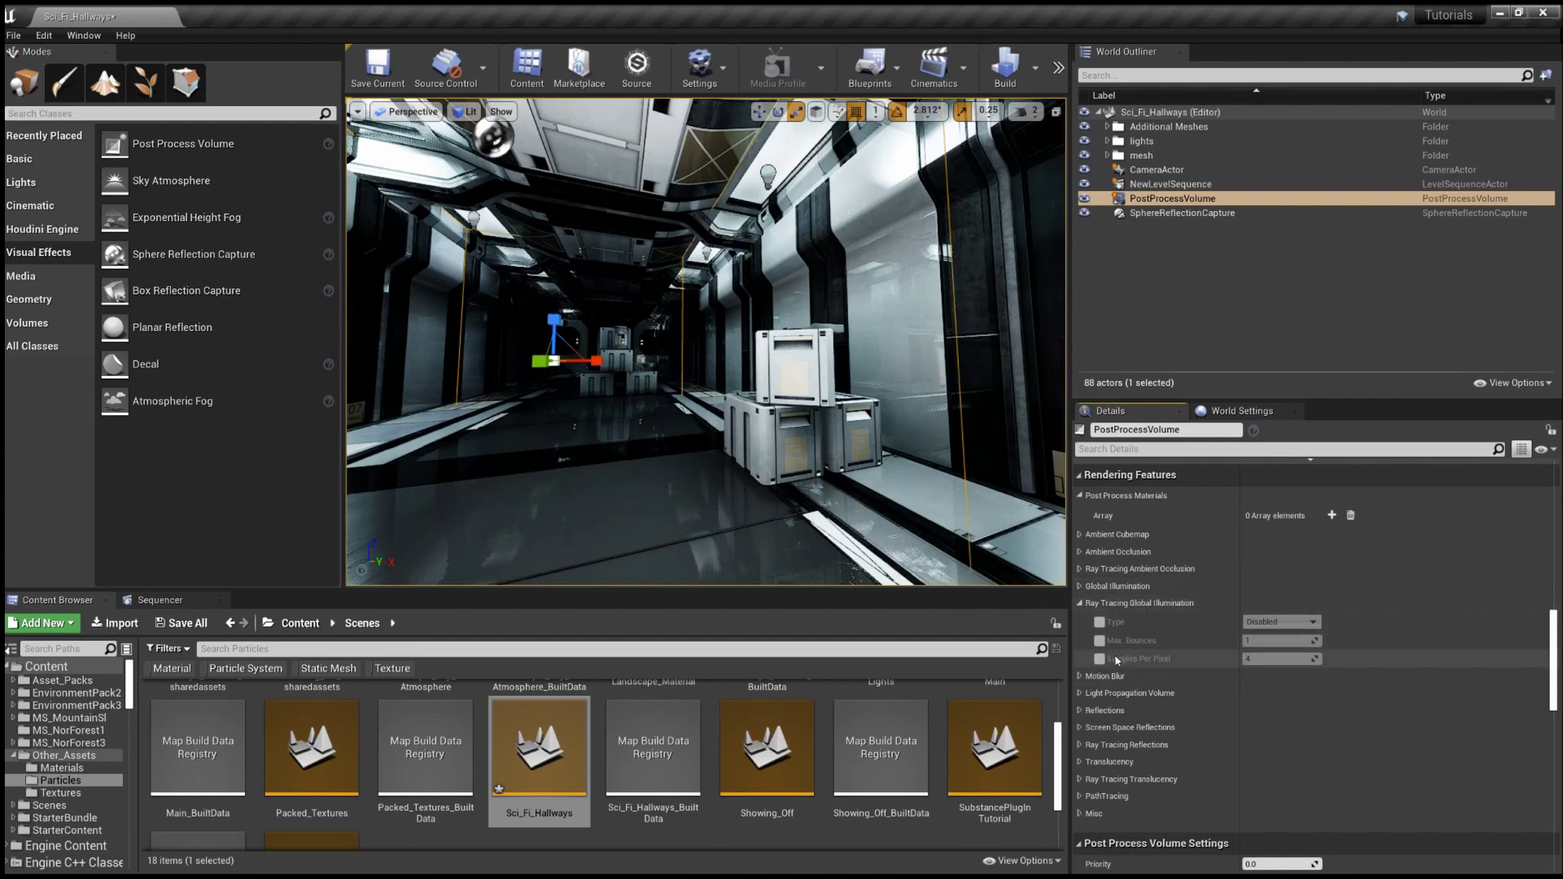
click(1081, 604)
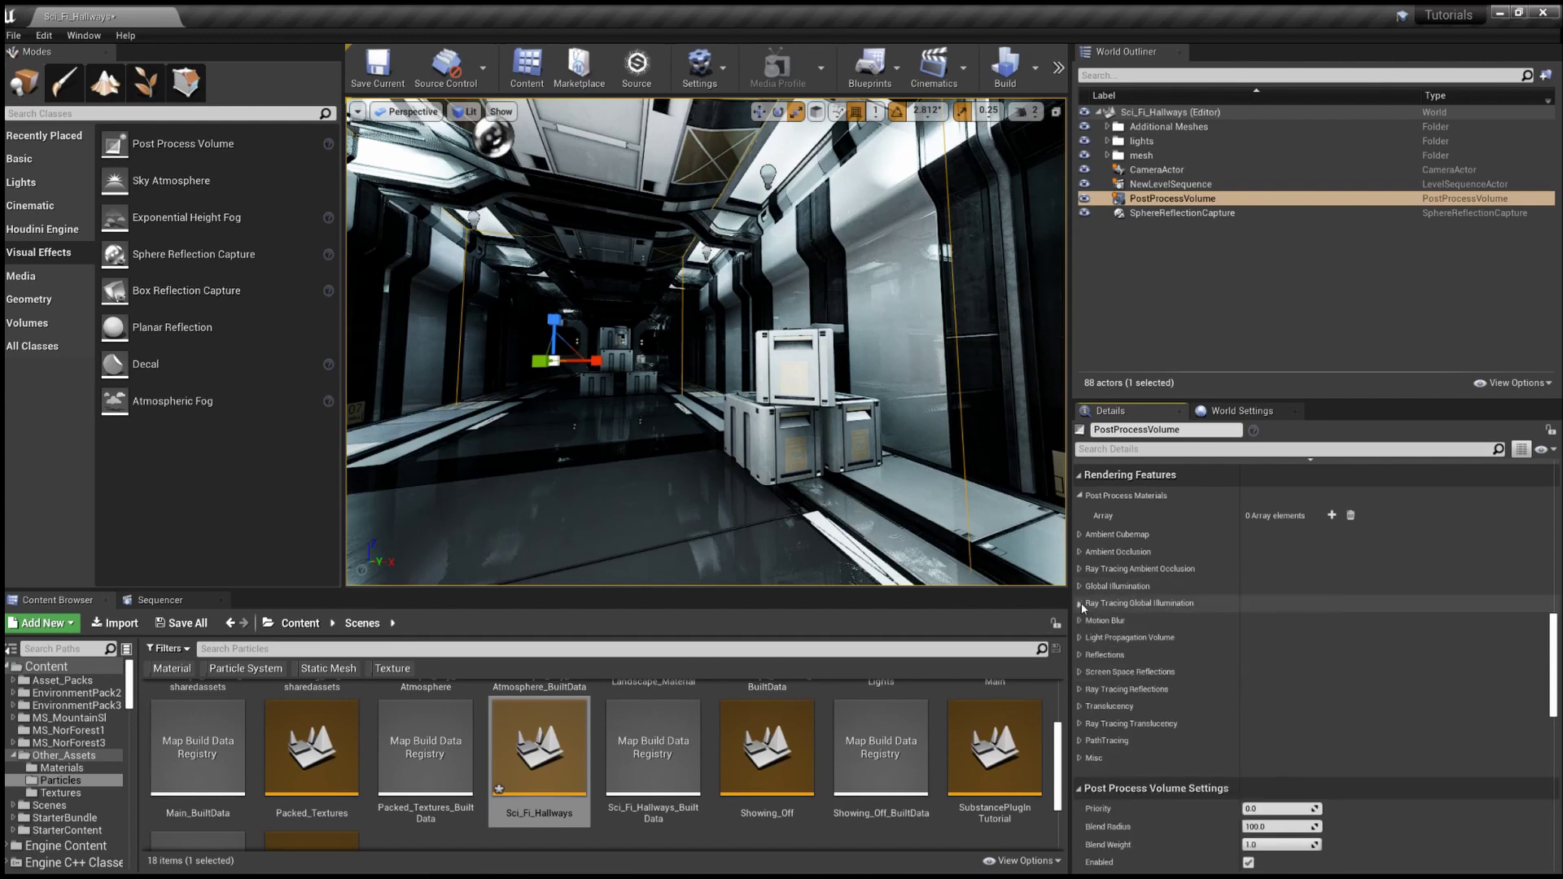
click(1080, 672)
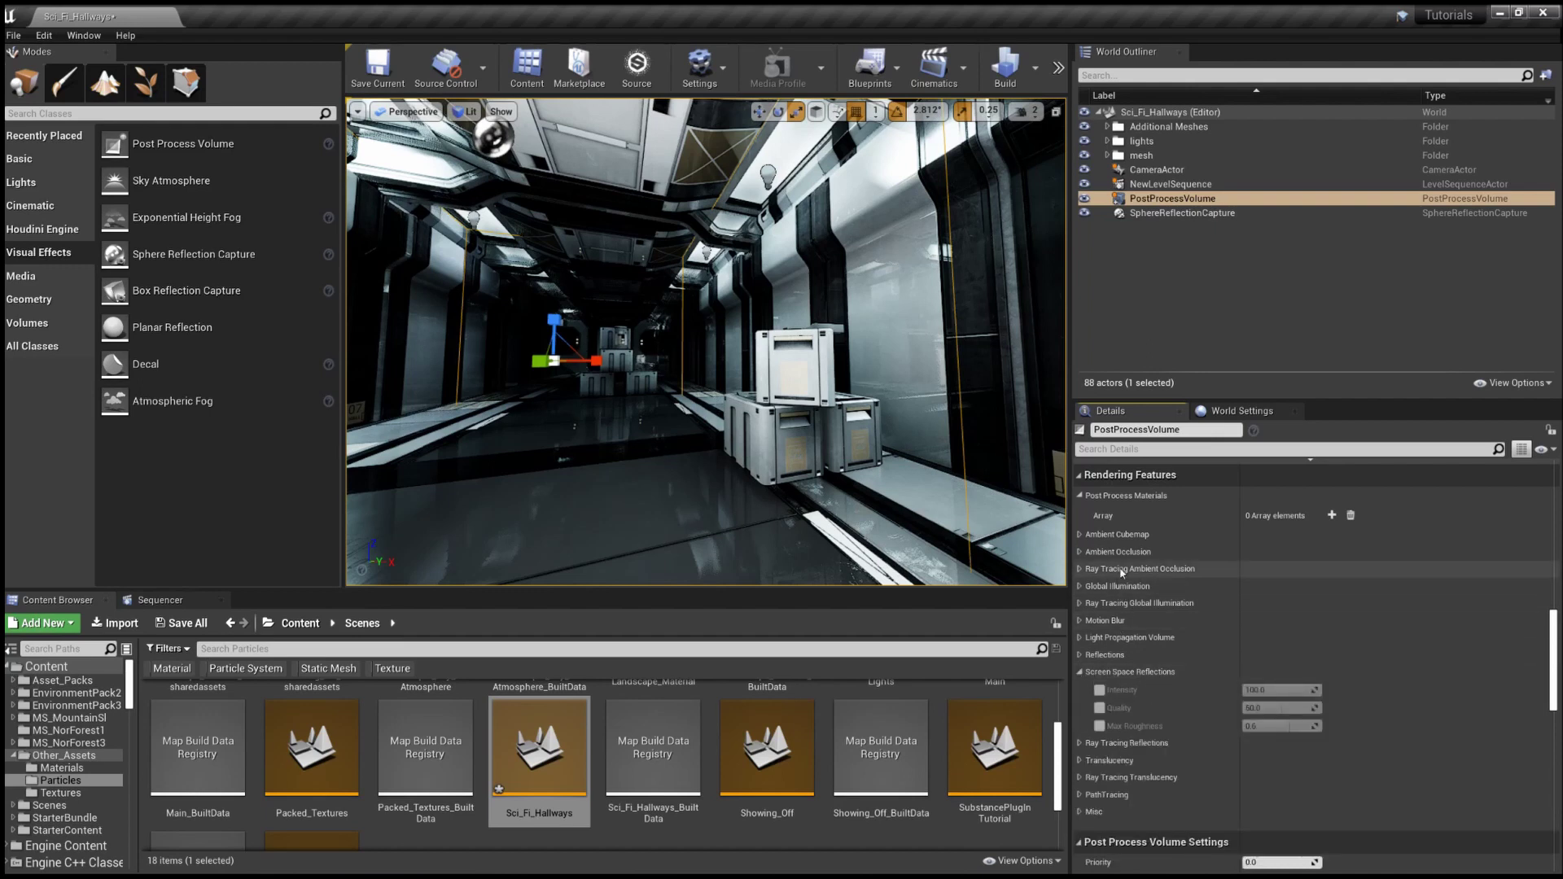
scroll(1131, 577, down, 1)
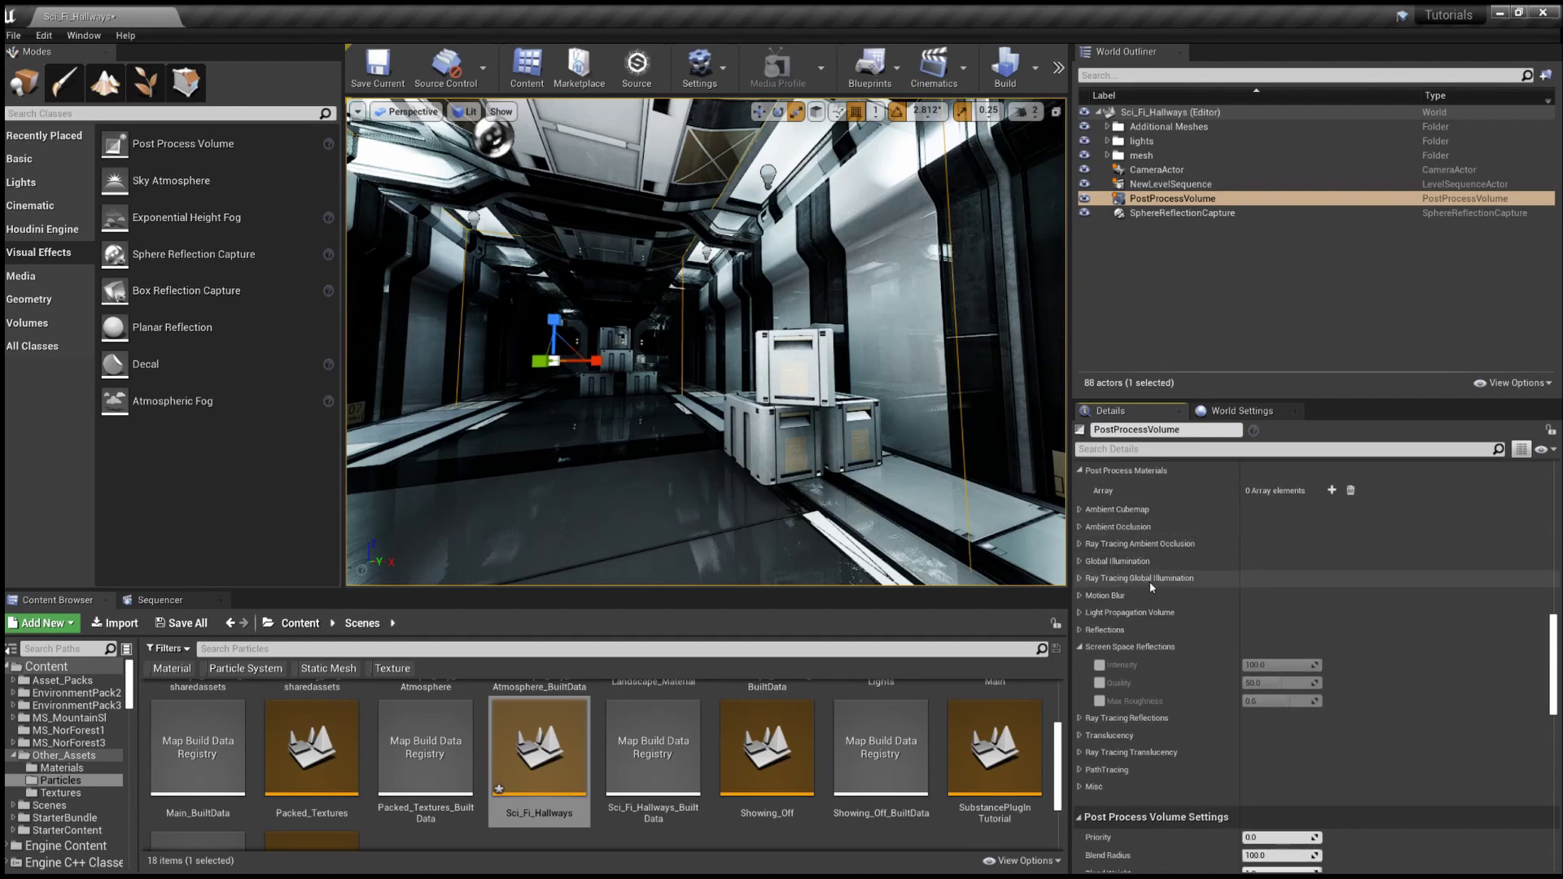
click(1081, 580)
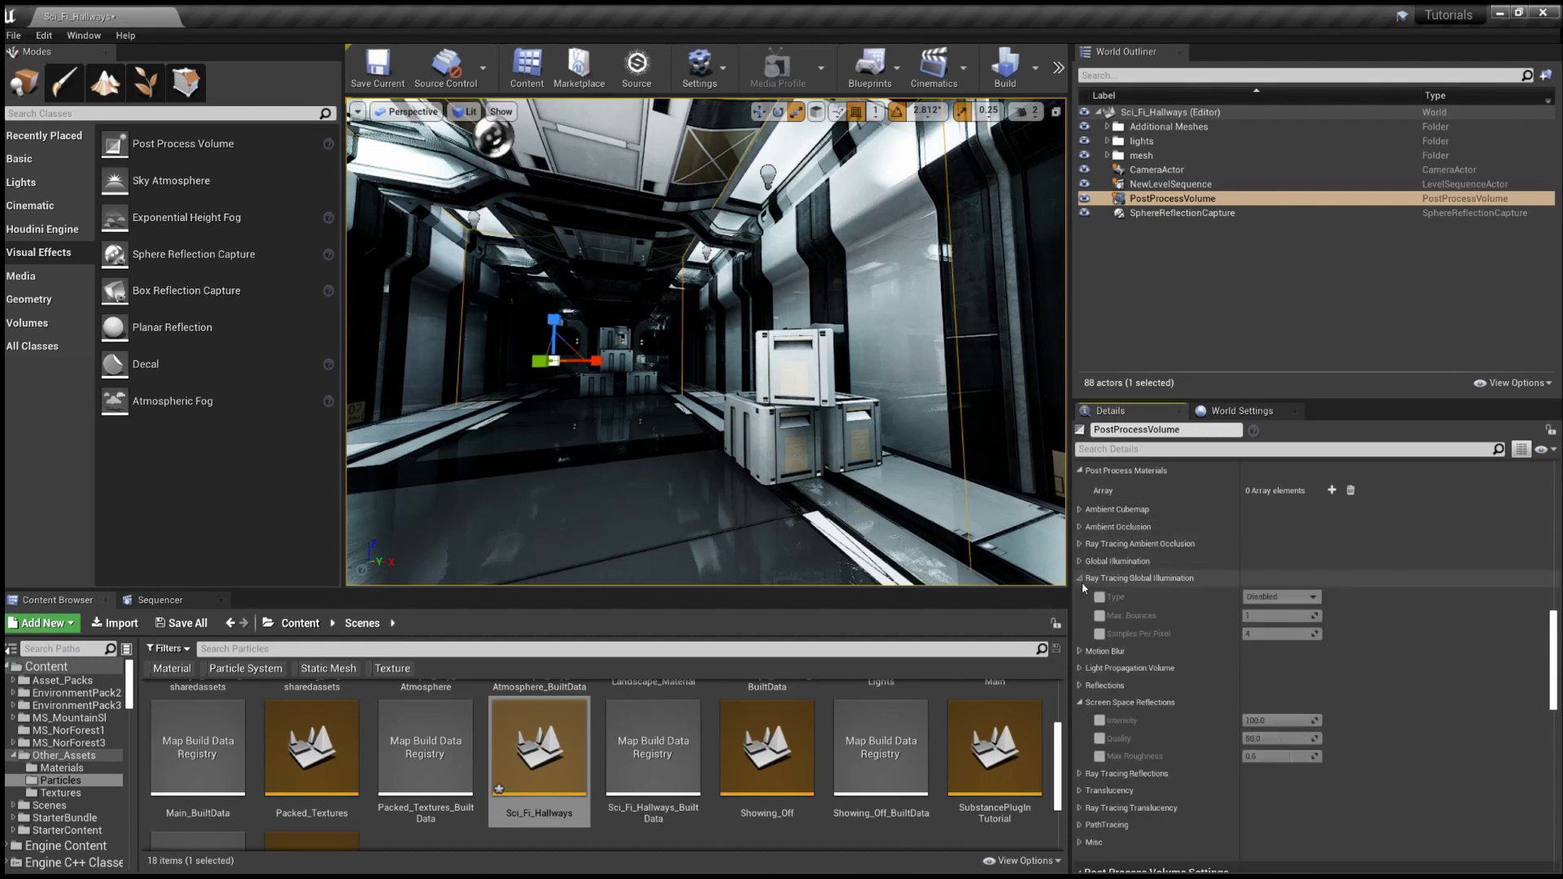
scroll(1083, 587, down, 1)
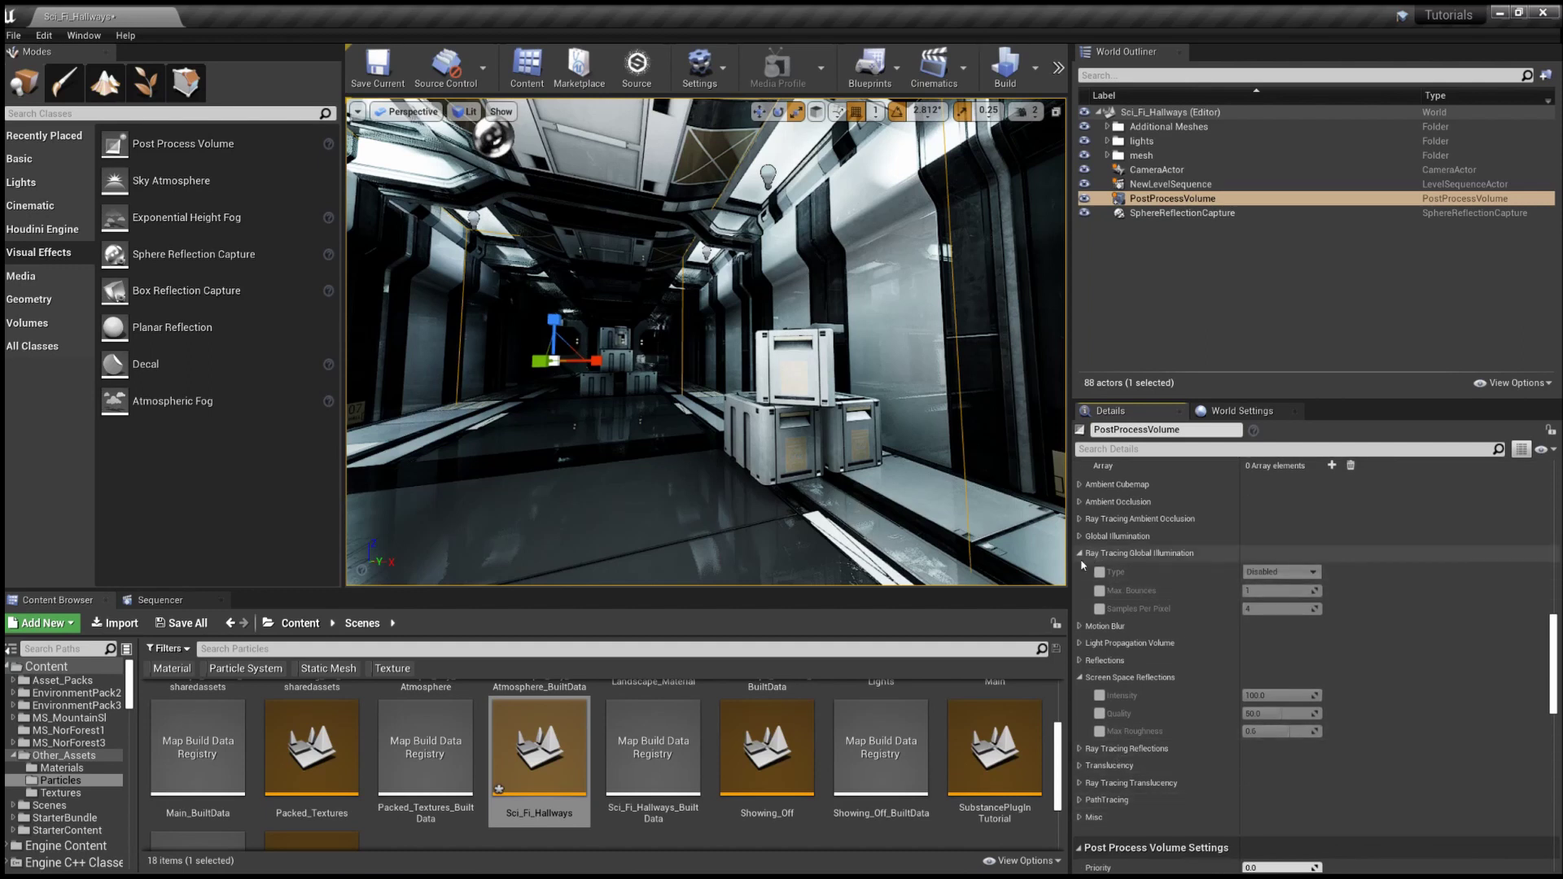
click(1080, 553)
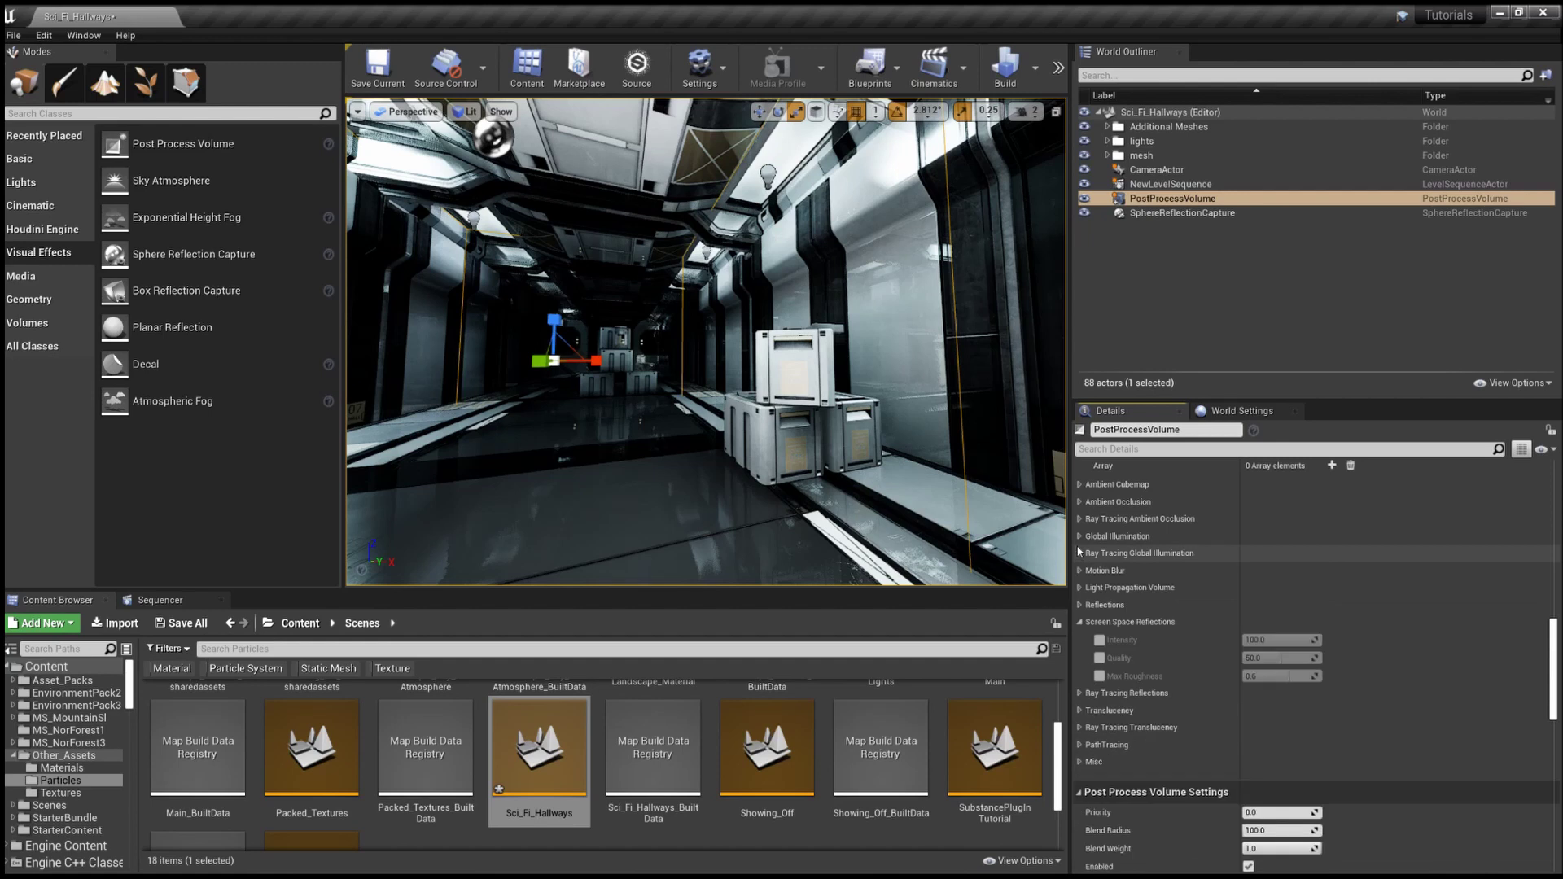
click(1080, 537)
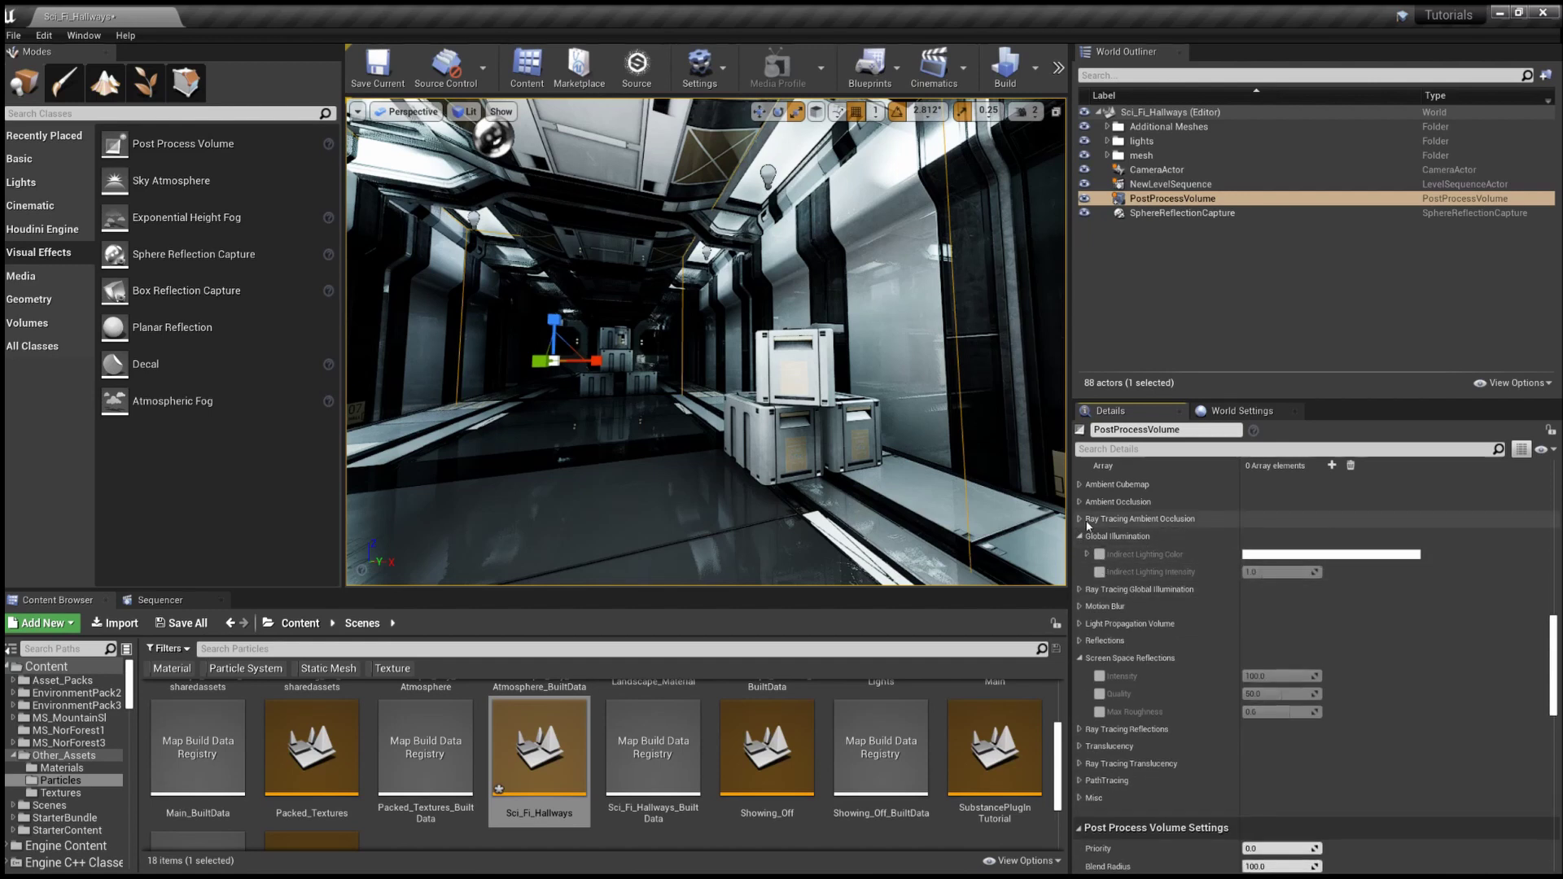
scroll(1116, 607, down, 5)
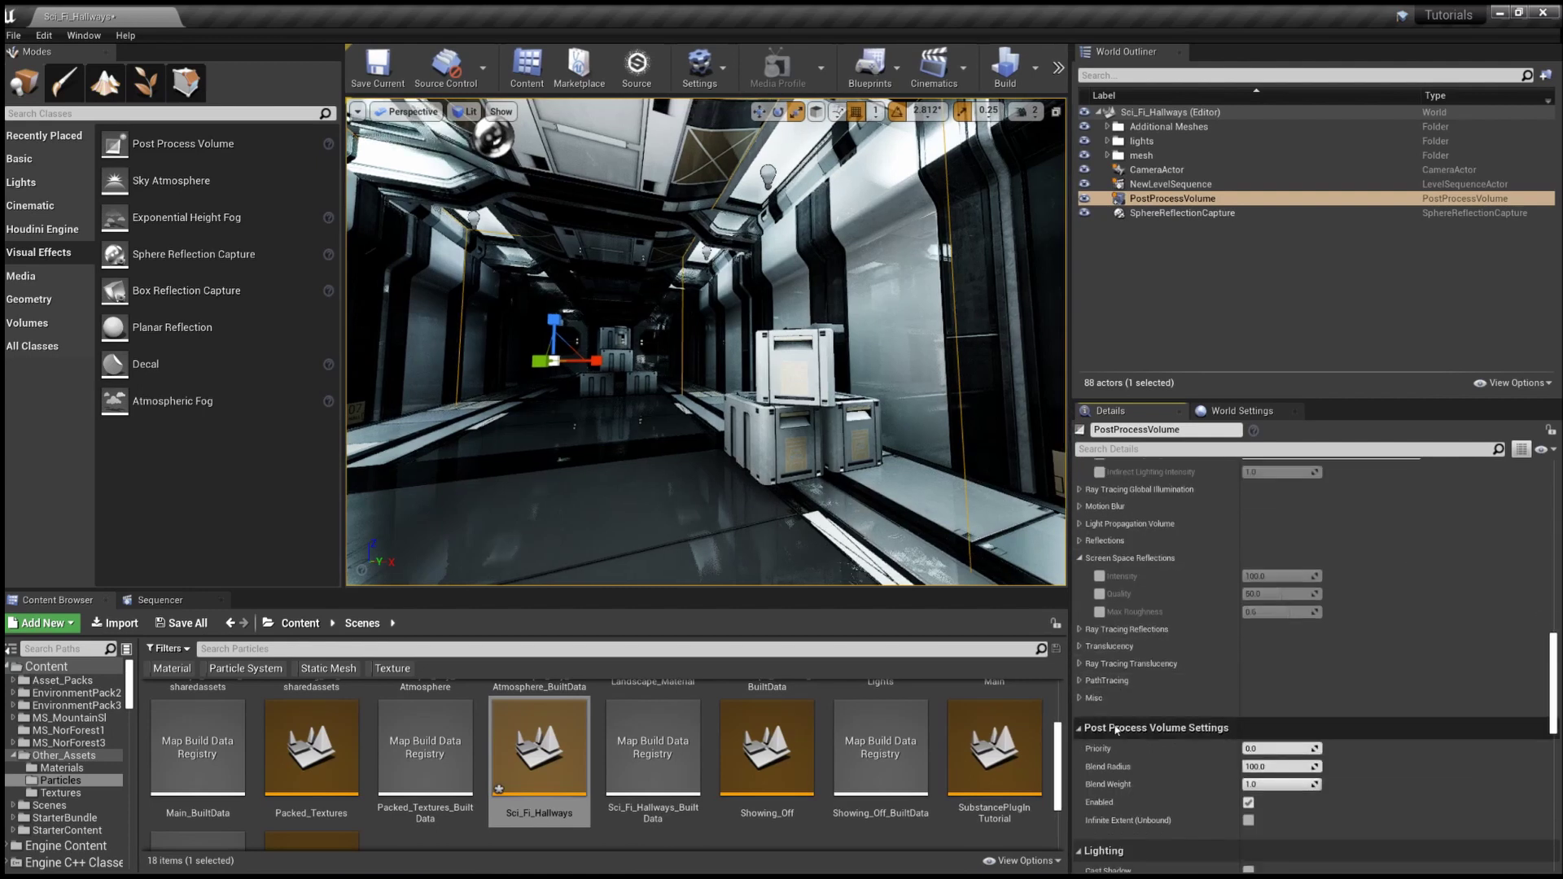
scroll(1116, 731, up, 3)
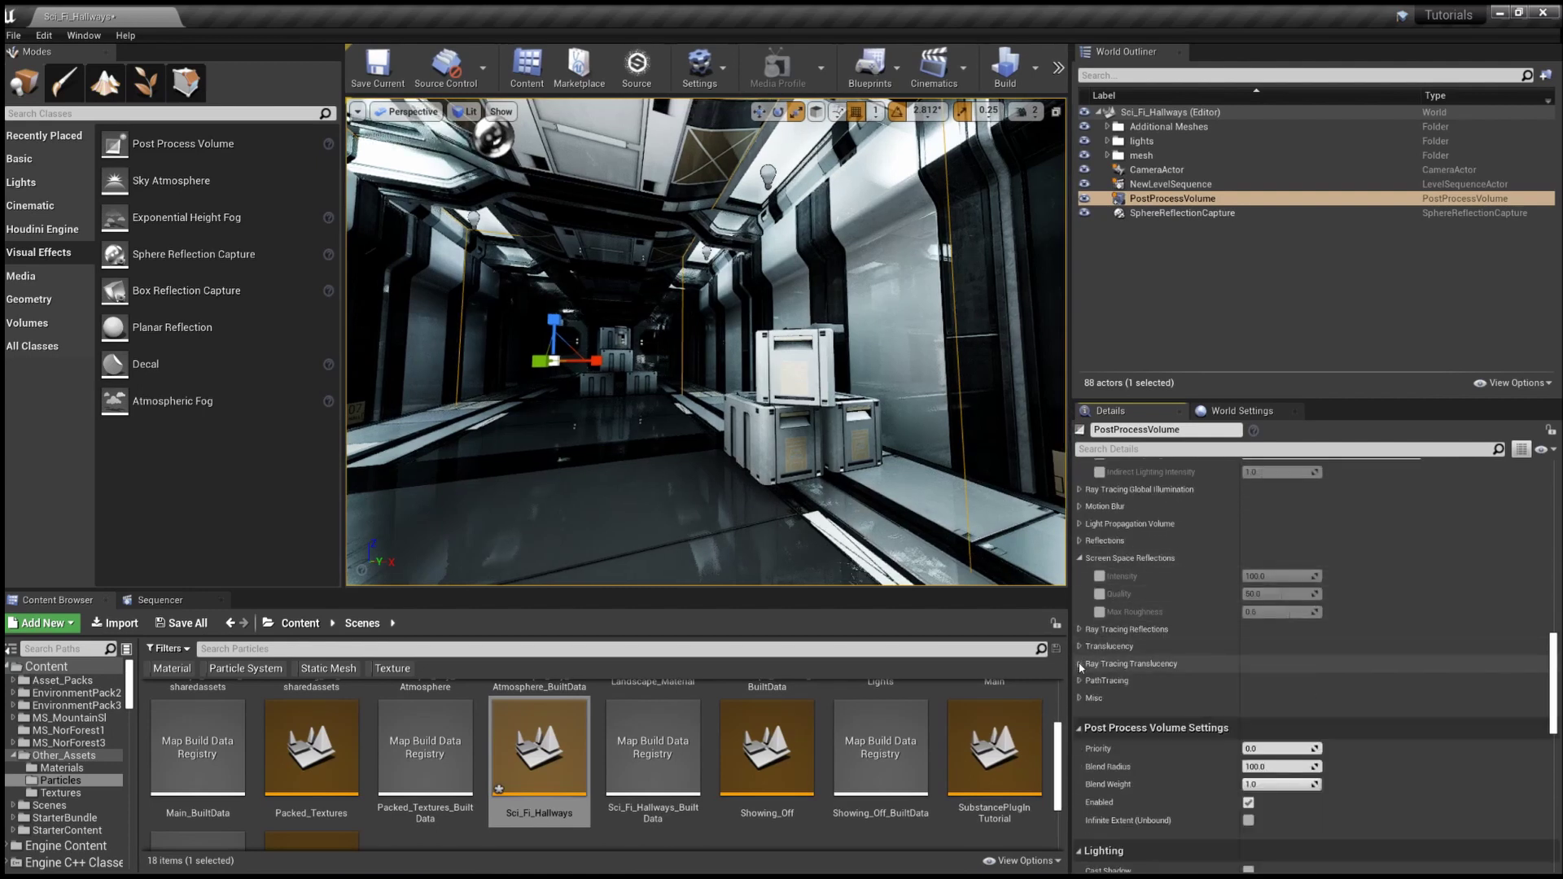
Step: Review the volume's Lens, Color Grading, Film and Mobile Tonemapper settings
scroll(1139, 655, up, 6)
scroll(1147, 652, up, 8)
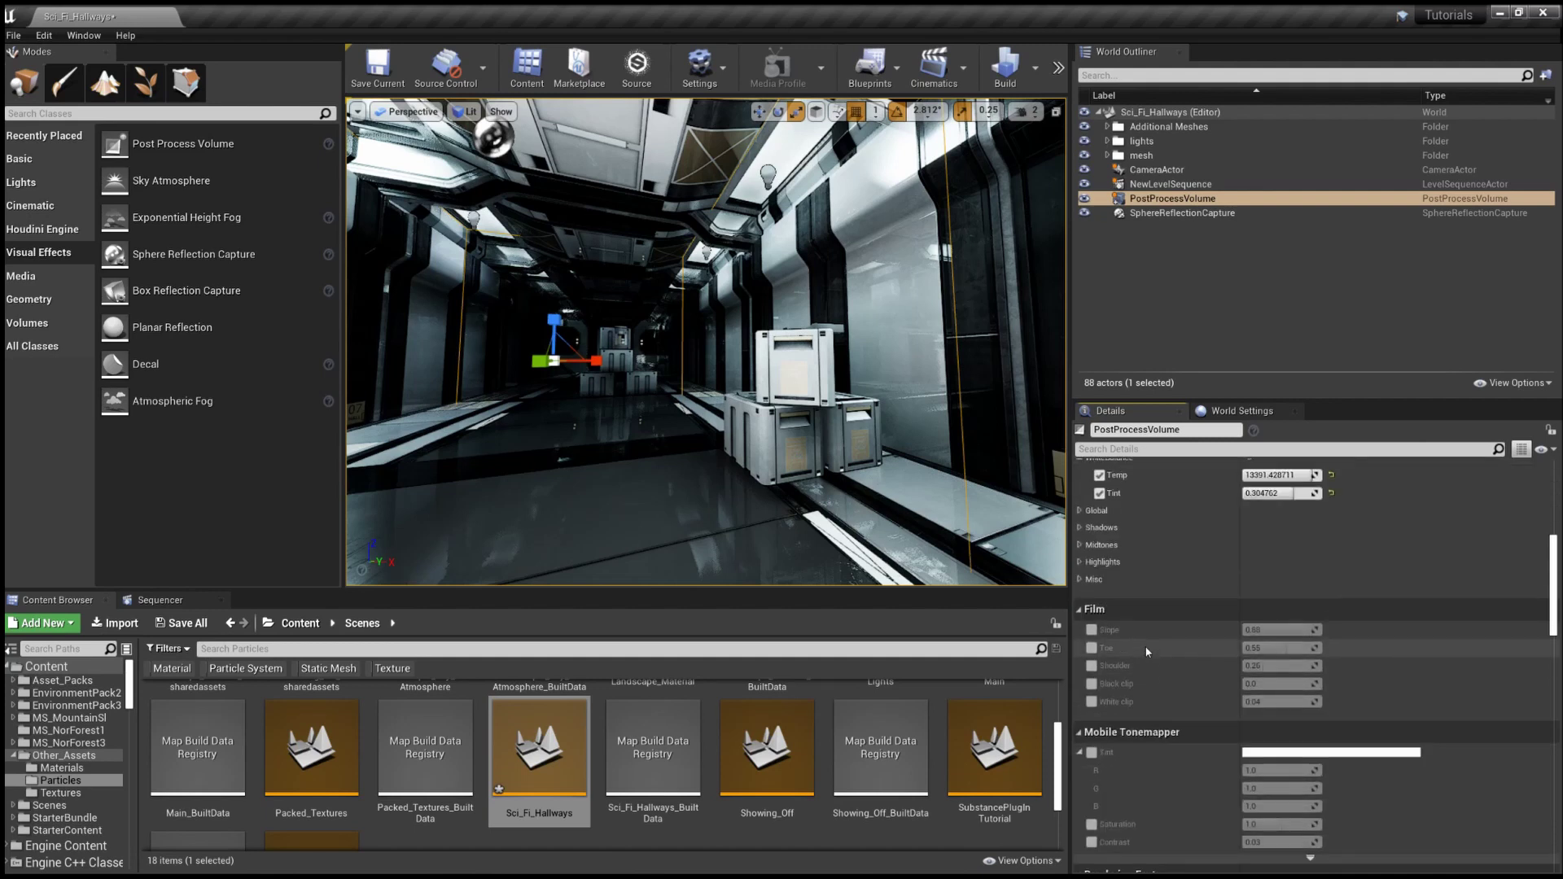
scroll(1156, 643, down, 2)
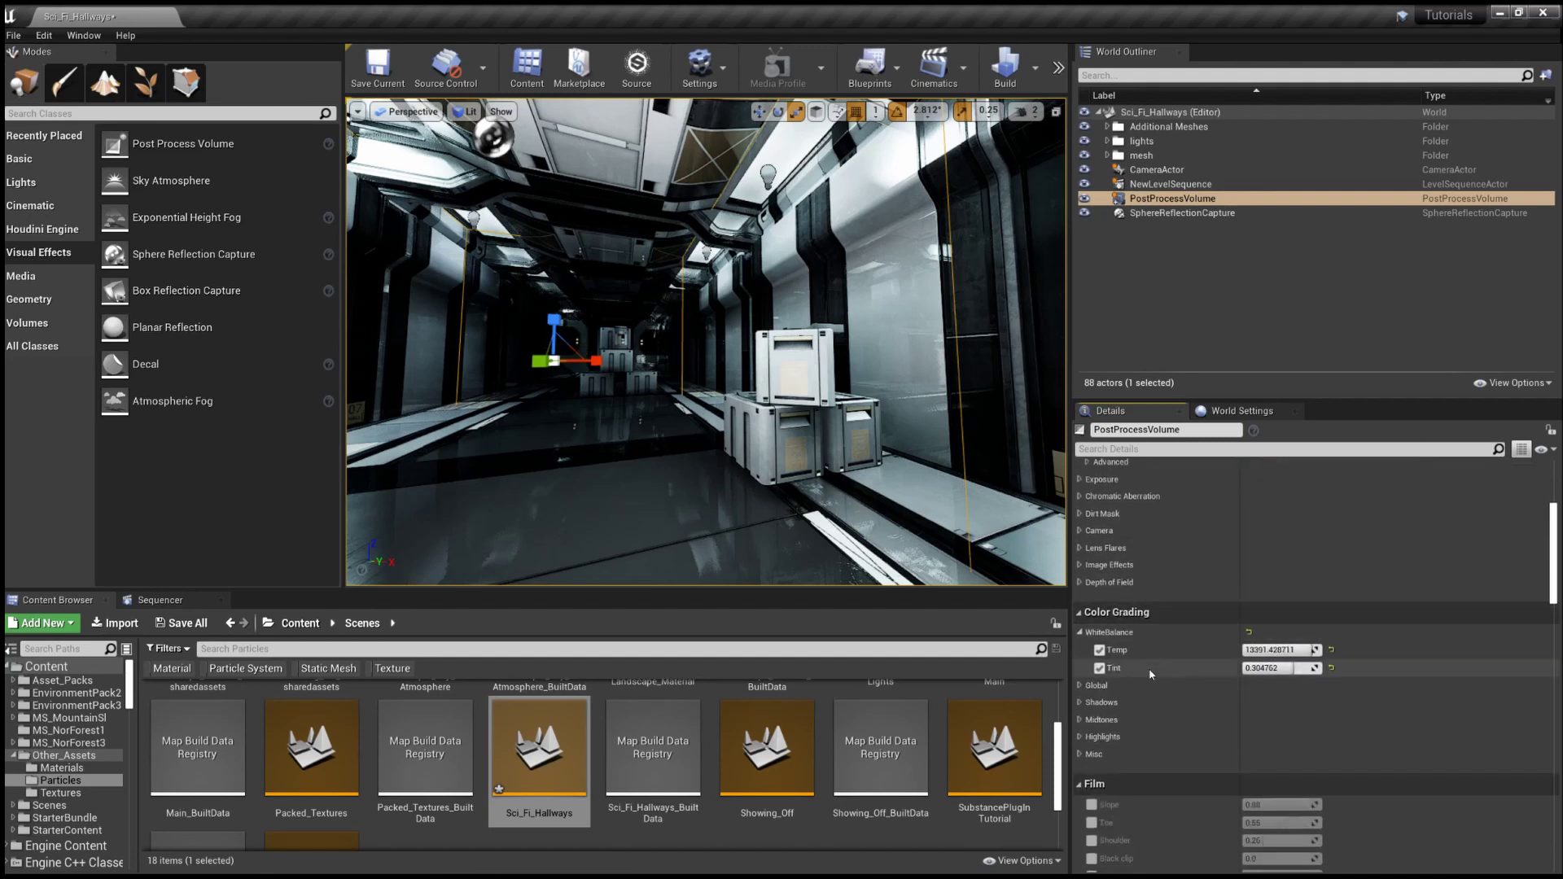
scroll(1135, 684, up, 4)
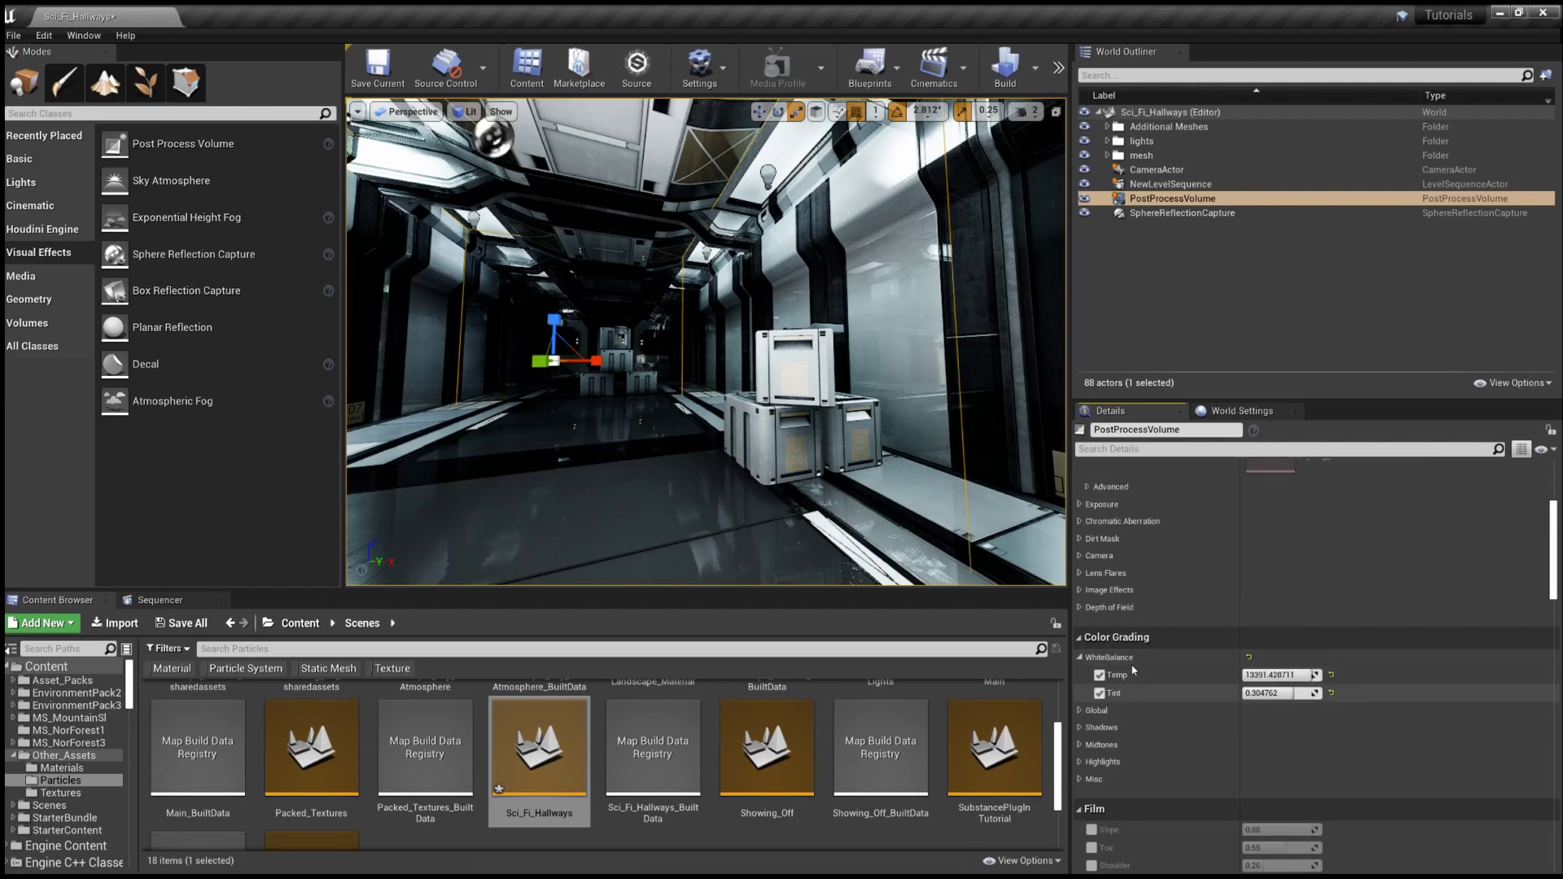
scroll(1140, 700, up, 4)
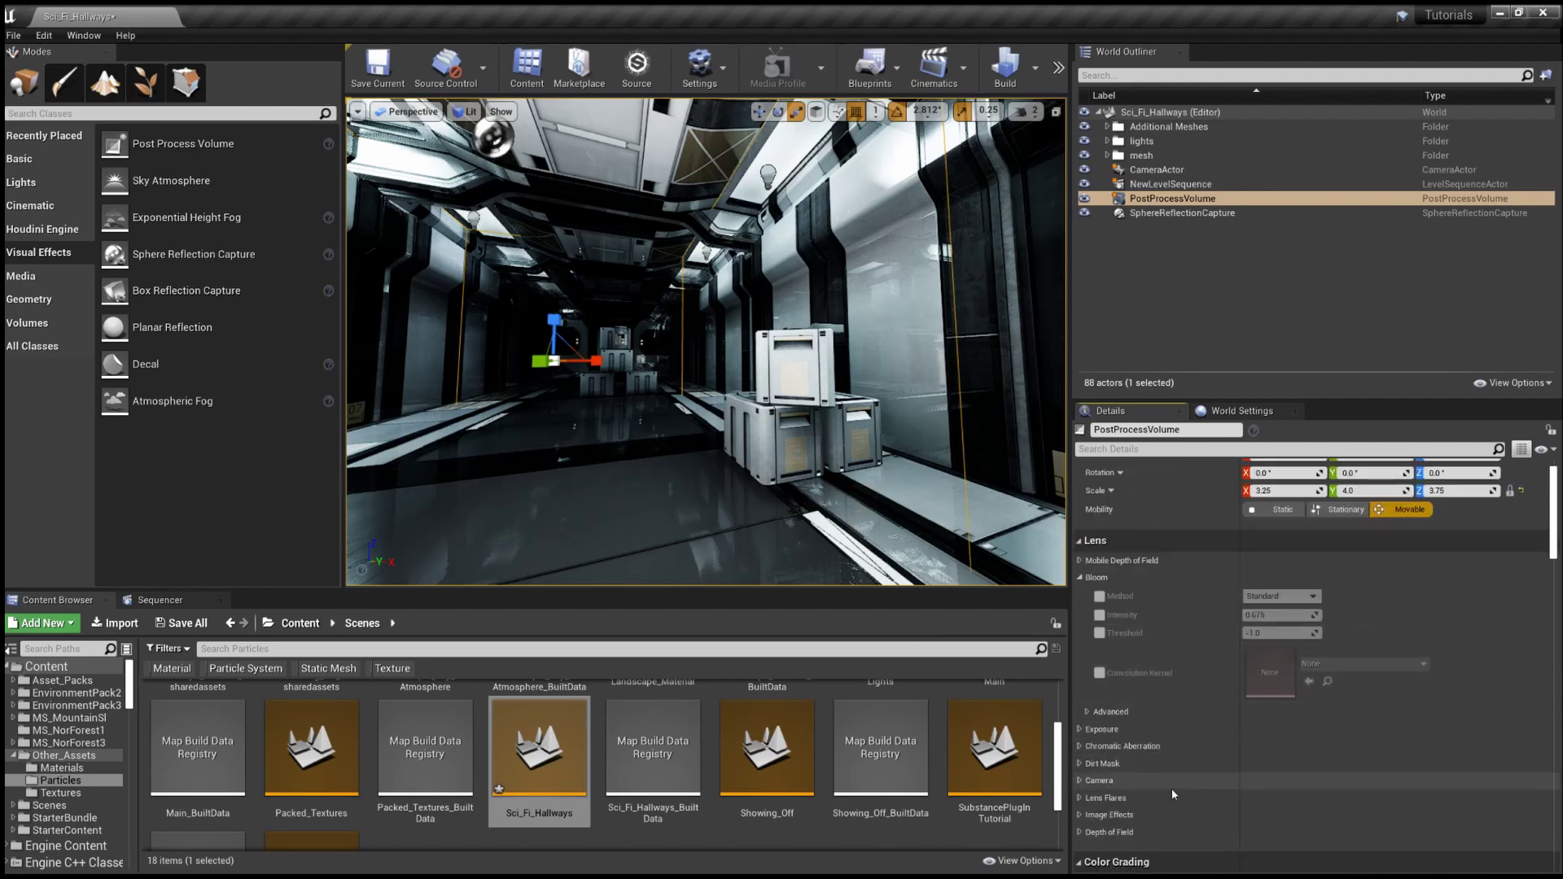
scroll(1136, 732, down, 3)
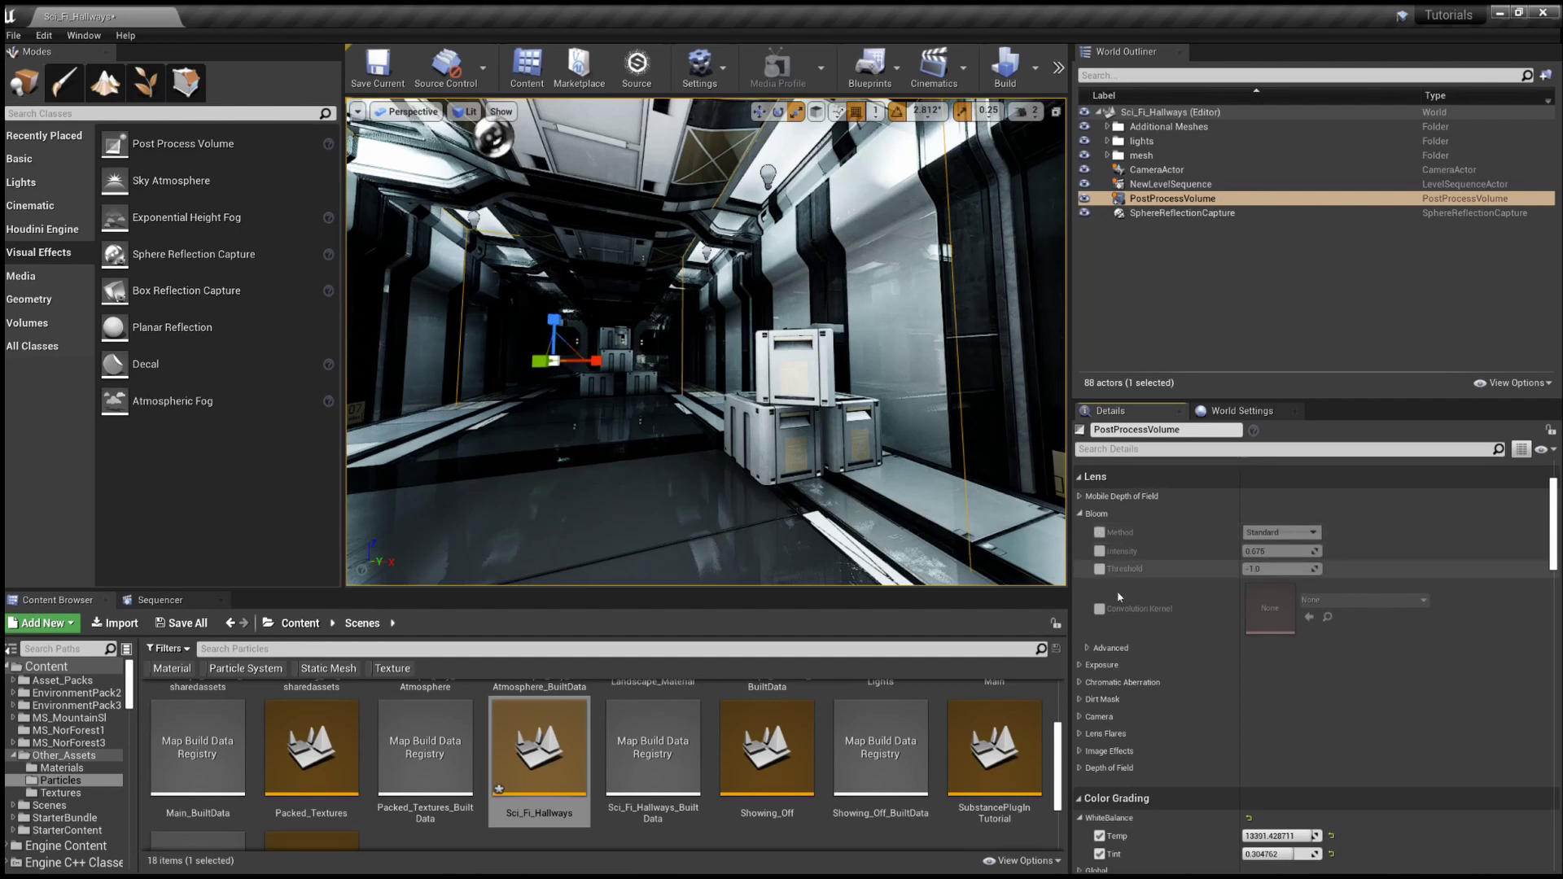
scroll(1129, 676, down, 3)
scroll(1128, 678, down, 3)
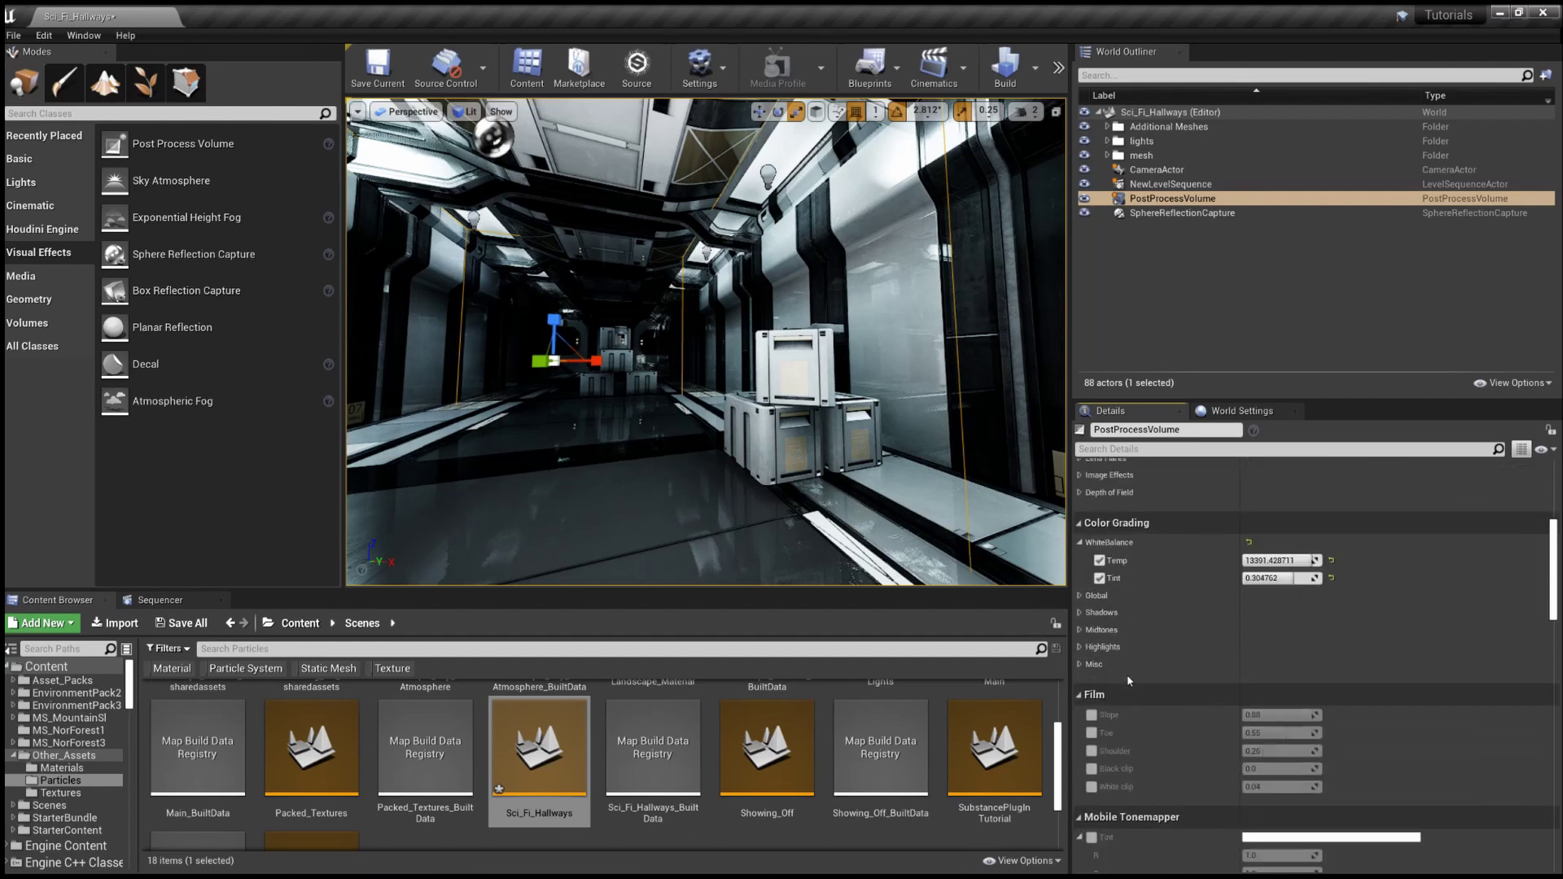
scroll(1127, 680, up, 3)
scroll(1127, 681, up, 6)
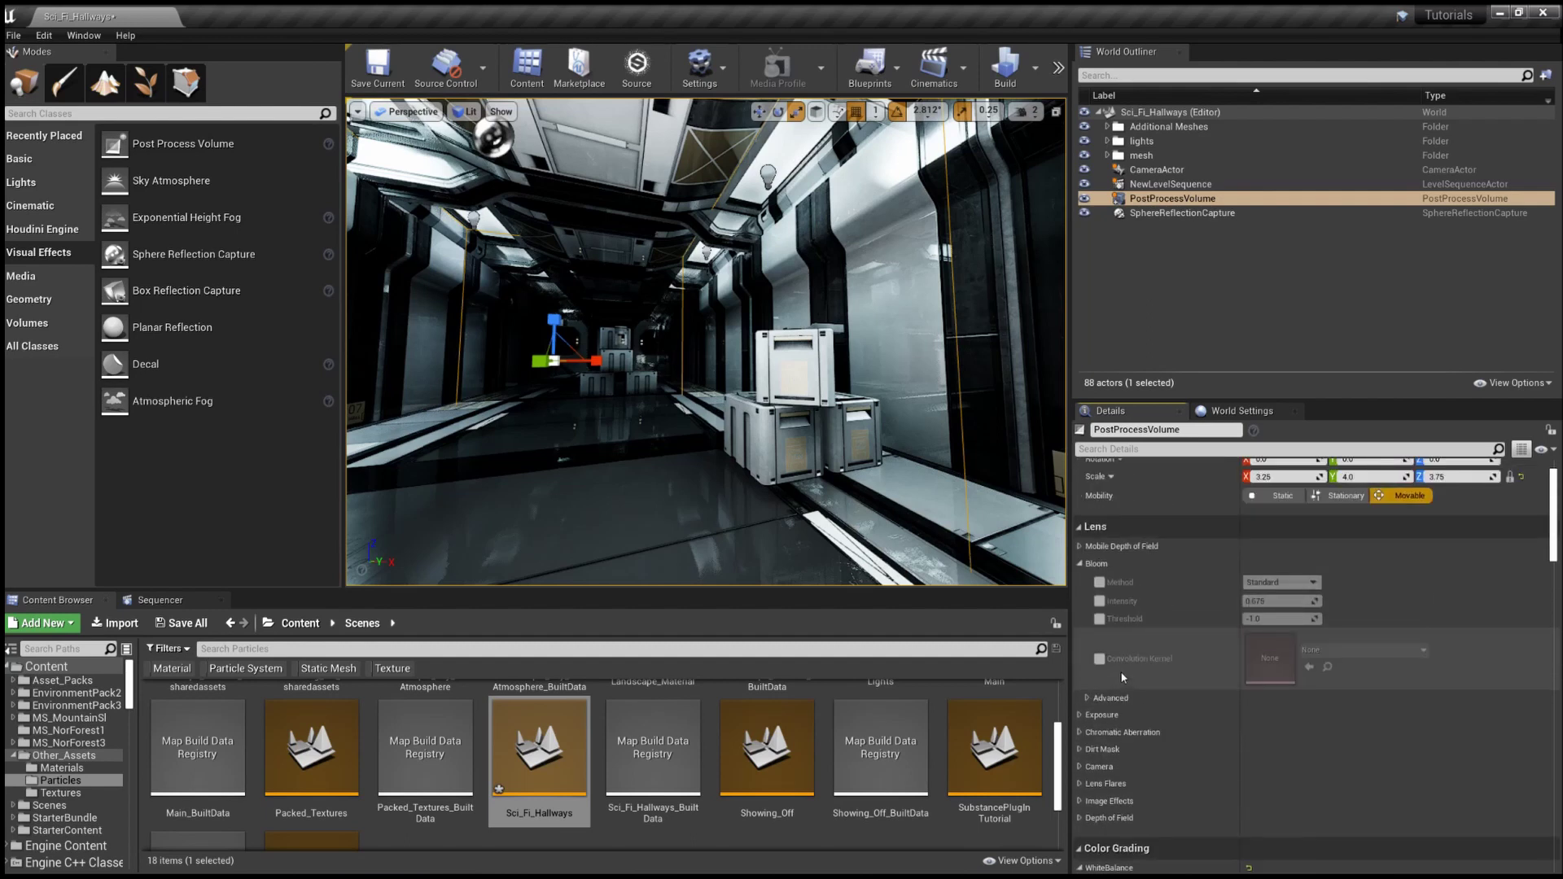
Step: Enable the Bloom Method and Intensity overrides on the volume, set Intensity to 0.0, and check the hallway
click(1100, 634)
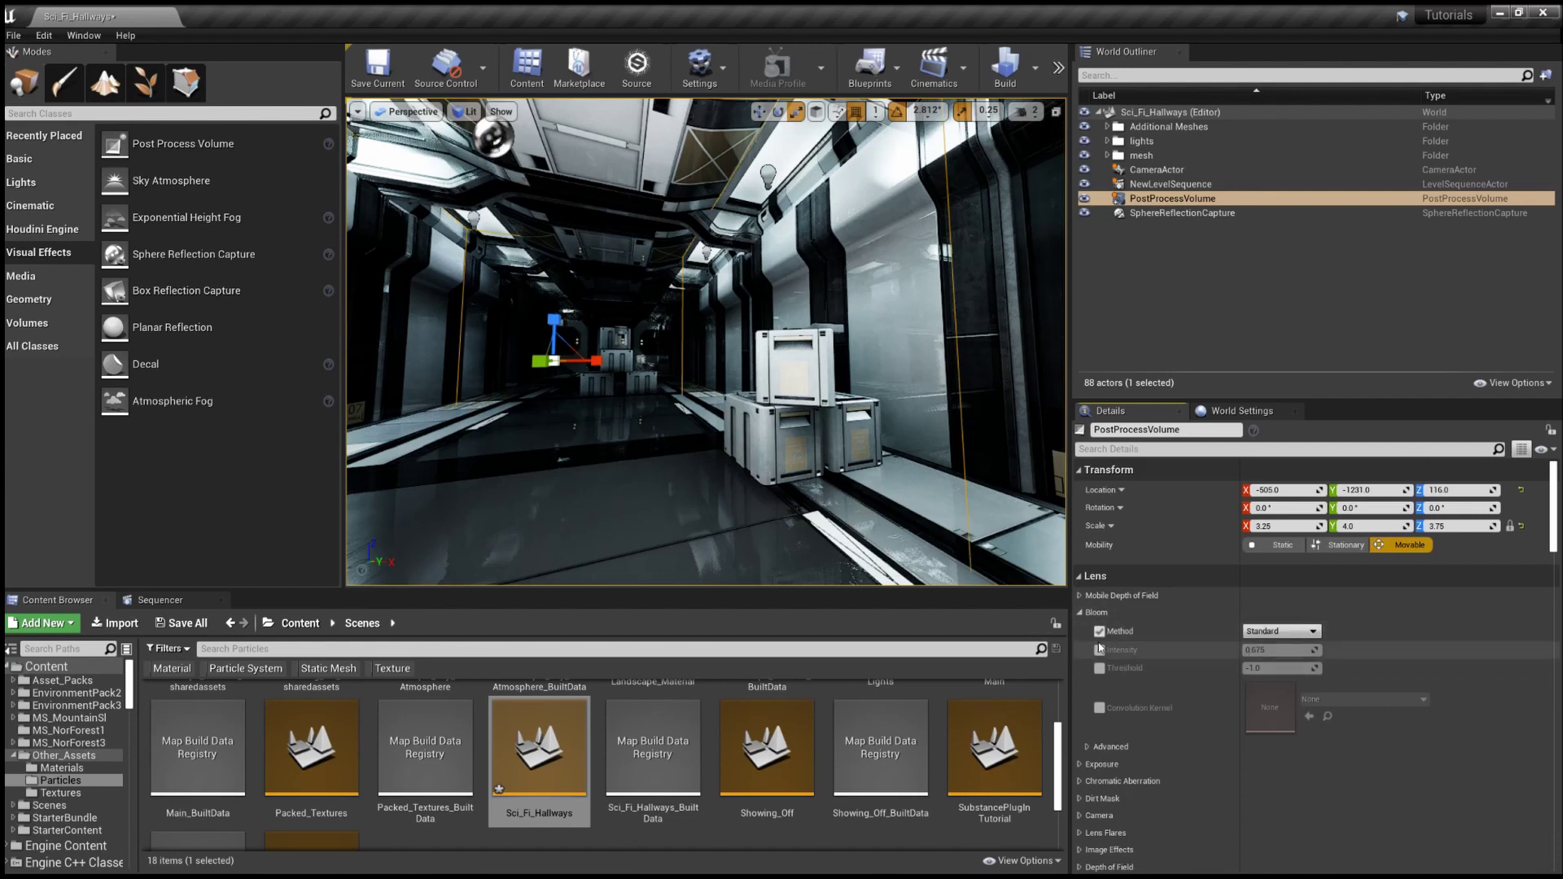
click(1101, 651)
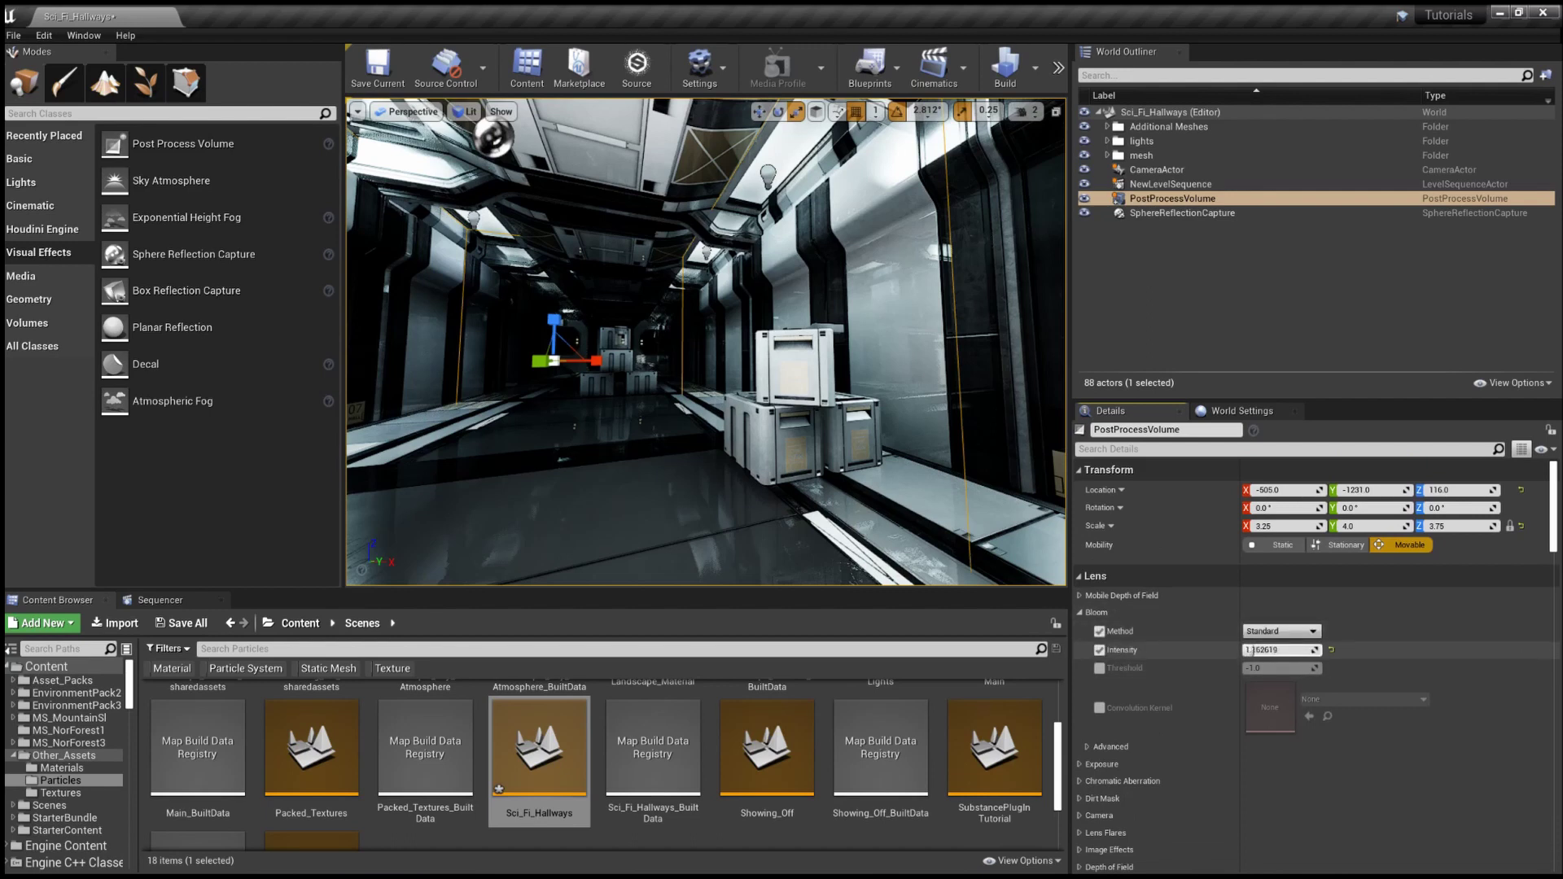
drag(1253, 651, 1267, 651)
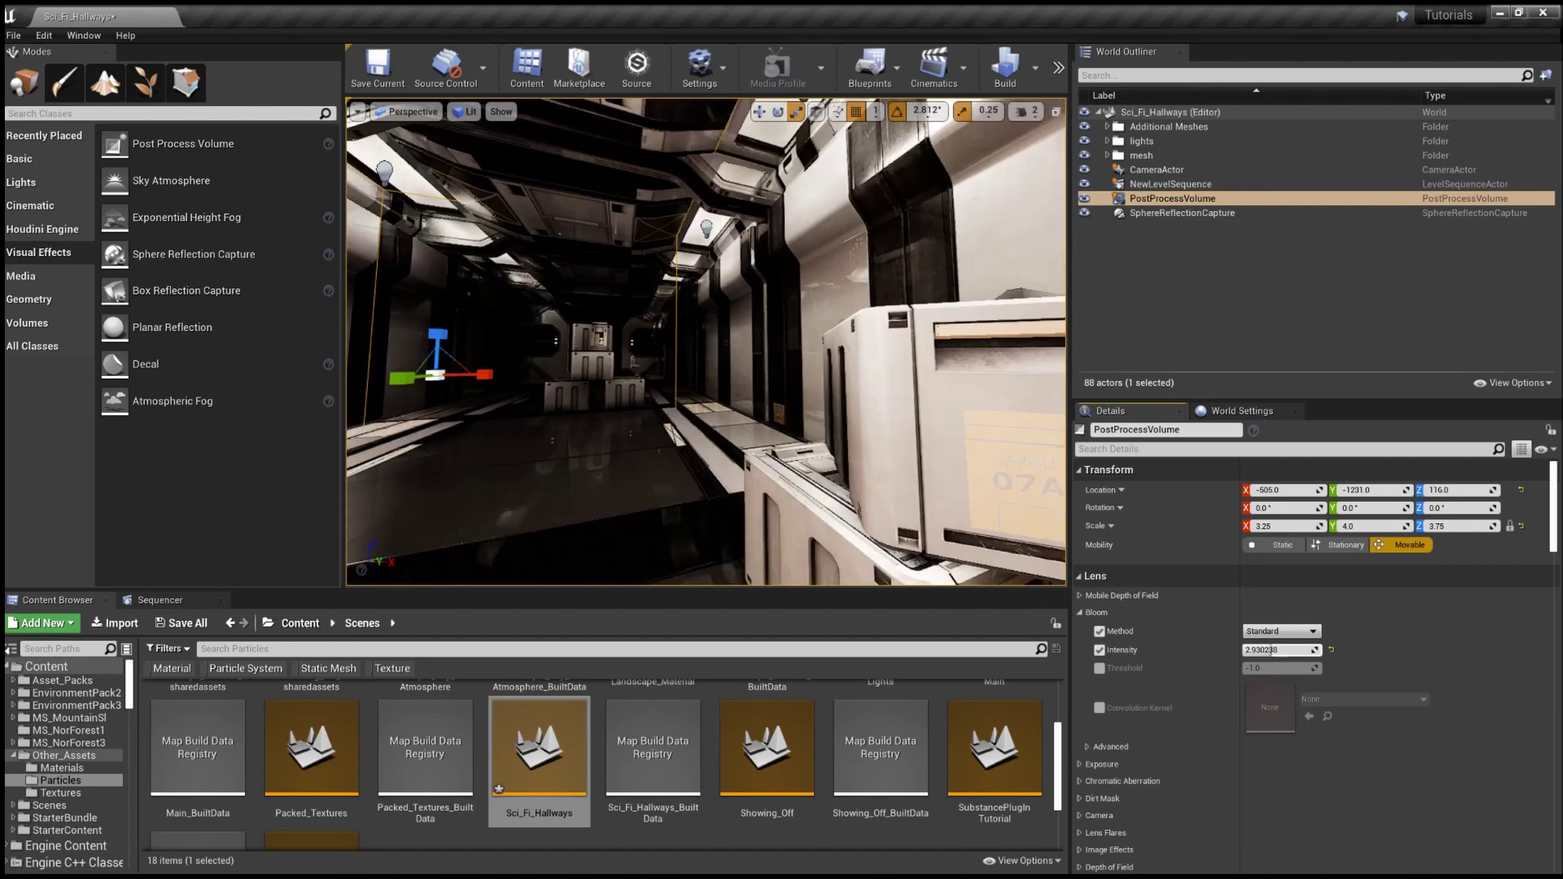
drag(1268, 649, 1246, 651)
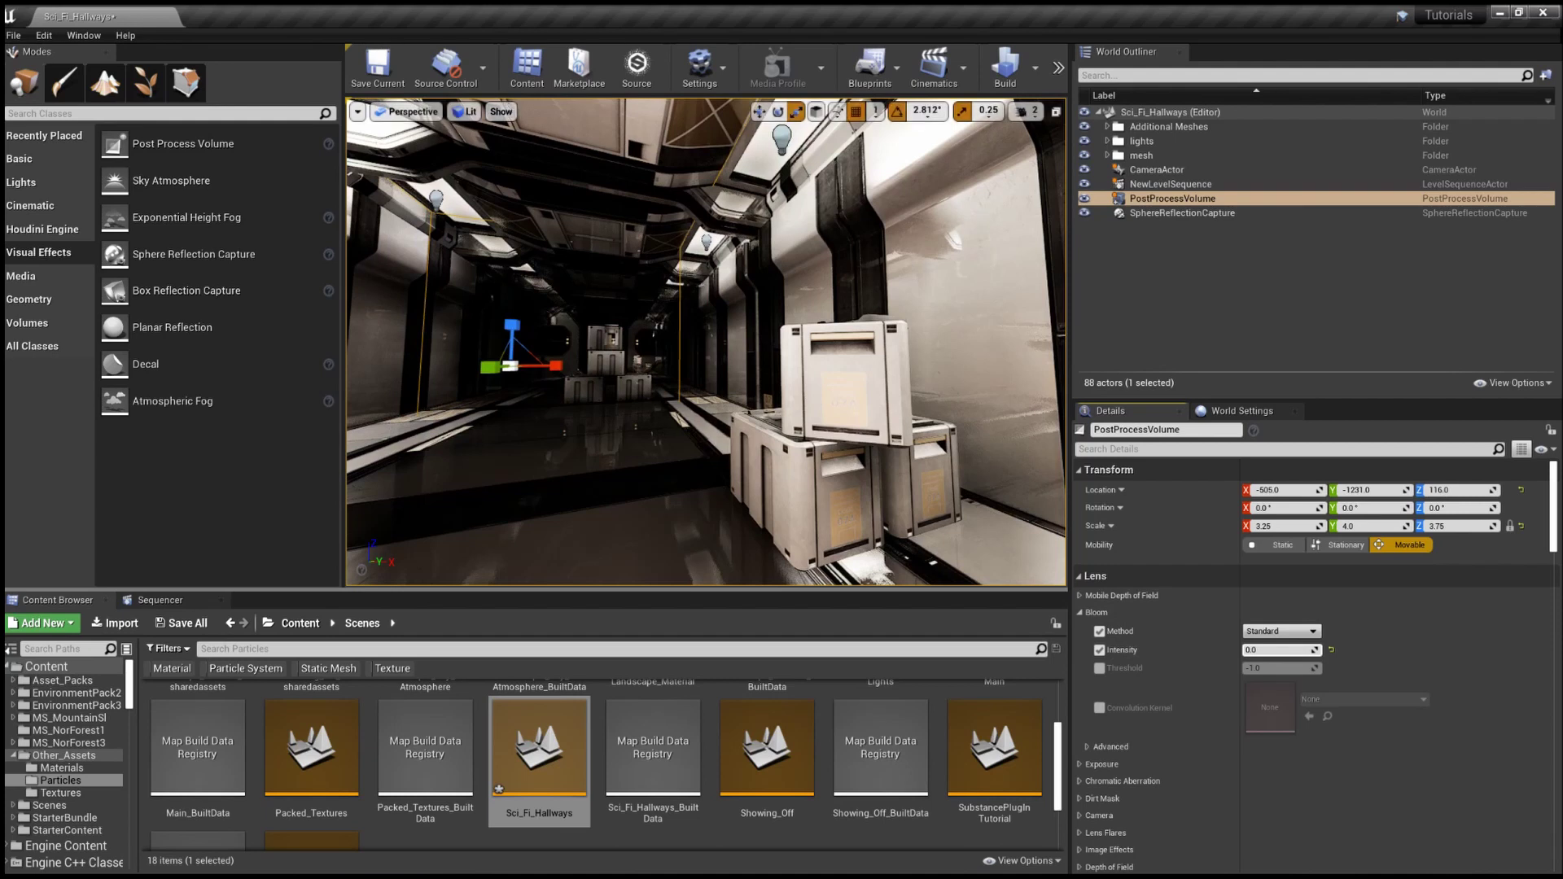
right_drag(705, 342, 631, 342)
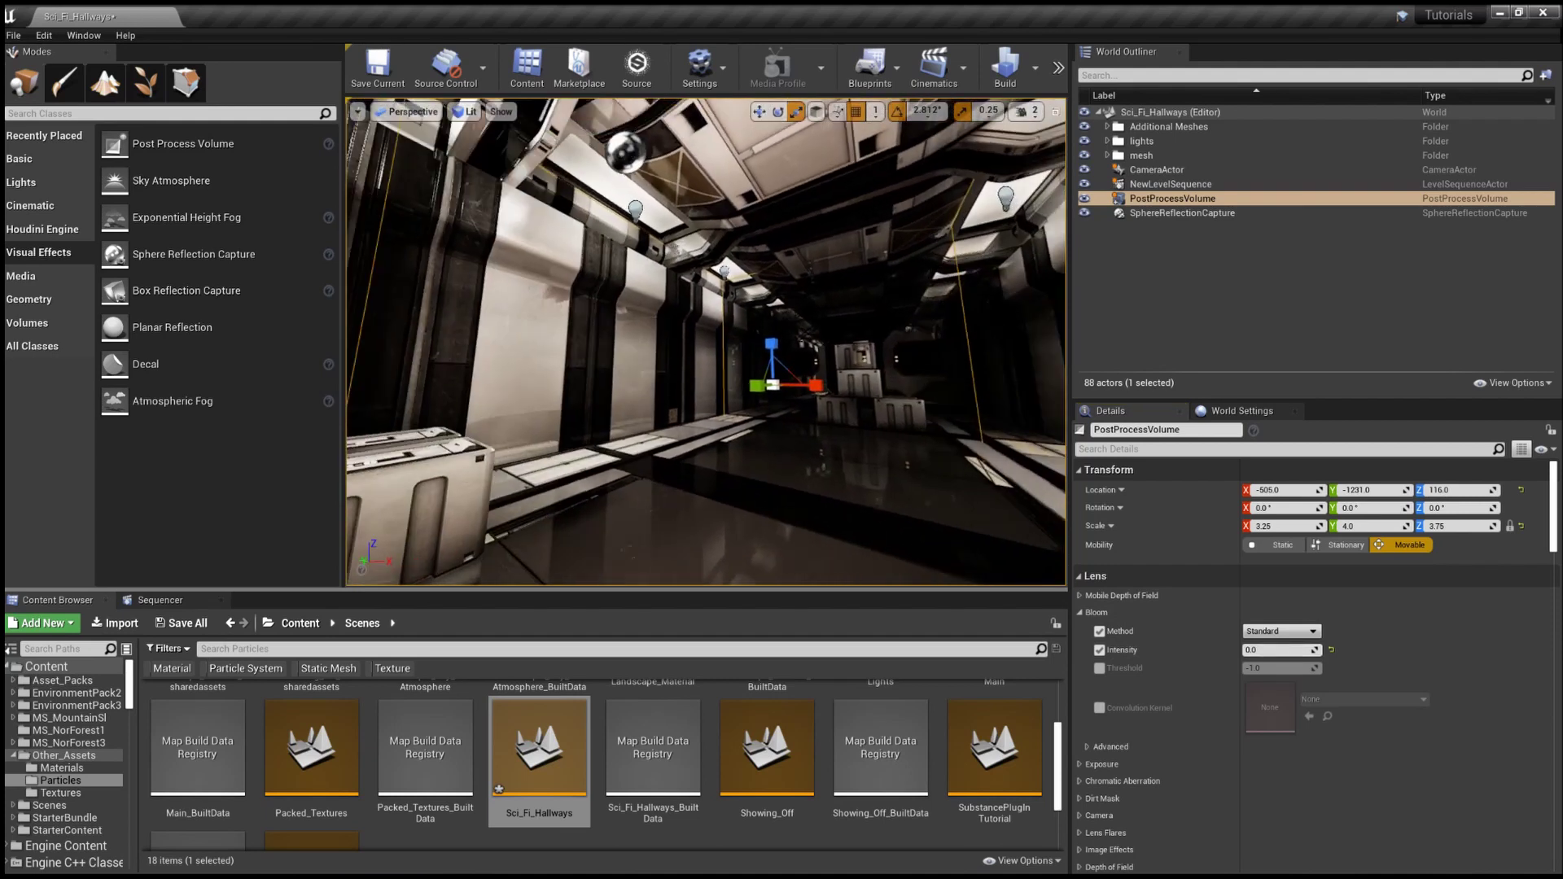
Step: Turn off the viewport's Tonemapper post processing show flag and look down the hallway without it
click(501, 112)
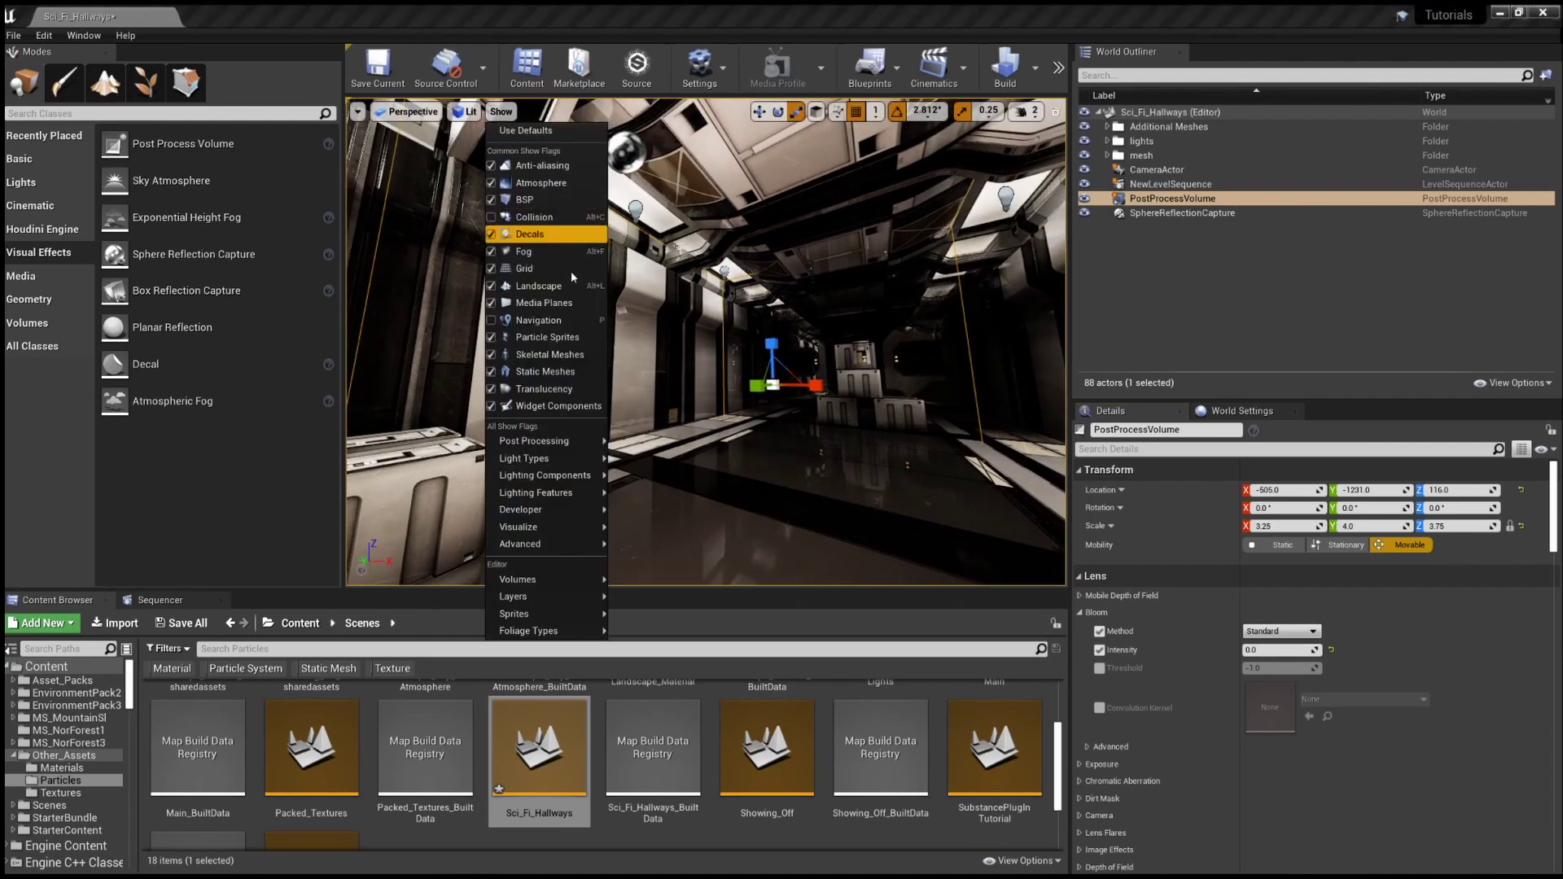
mouse_move(542, 442)
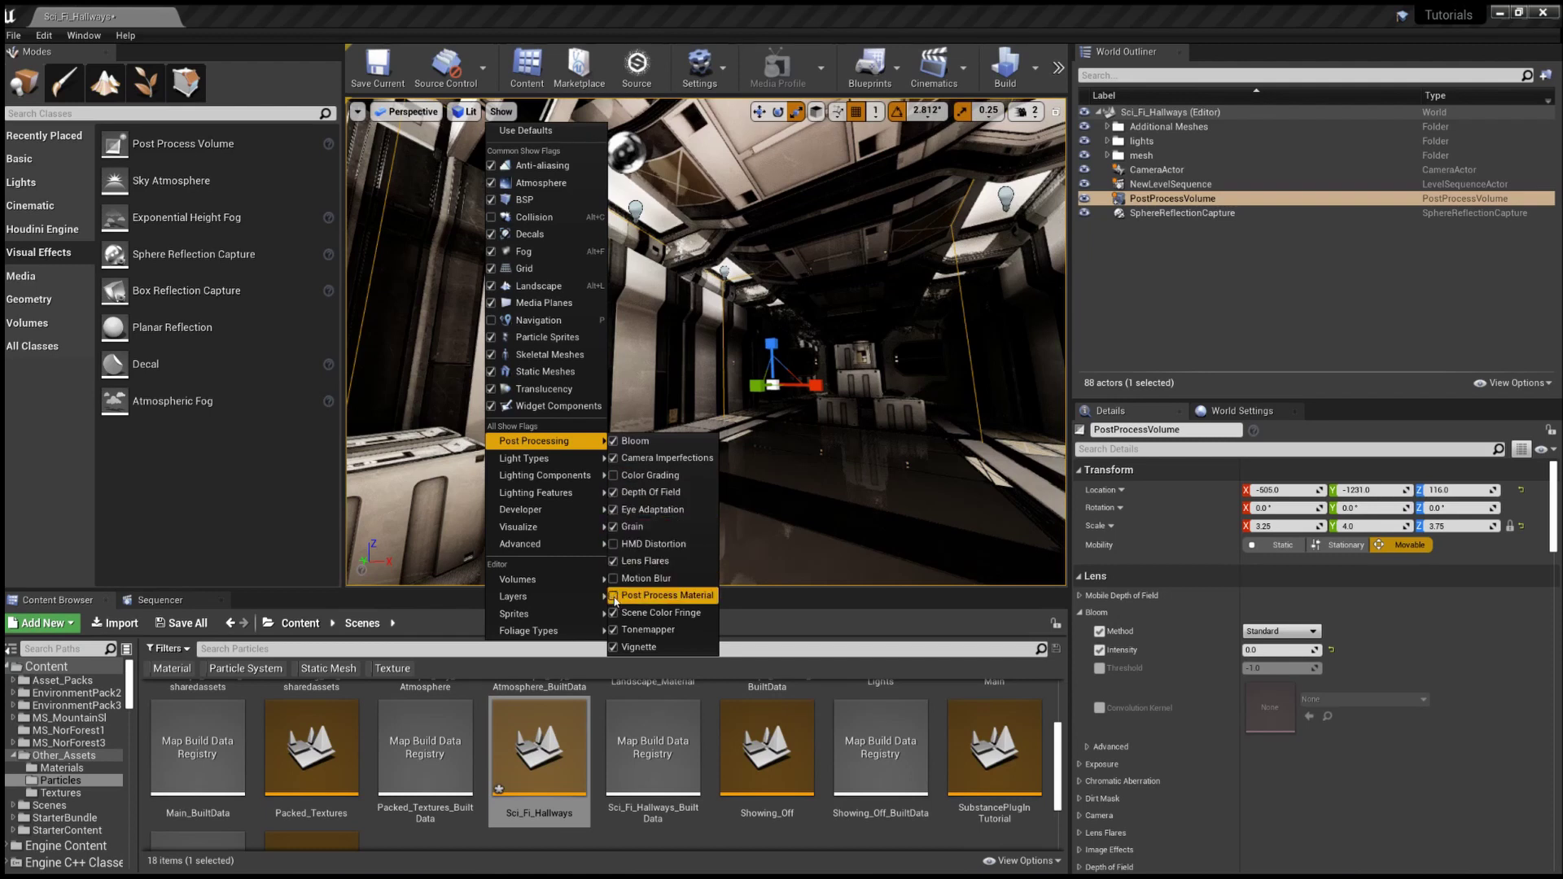
click(614, 597)
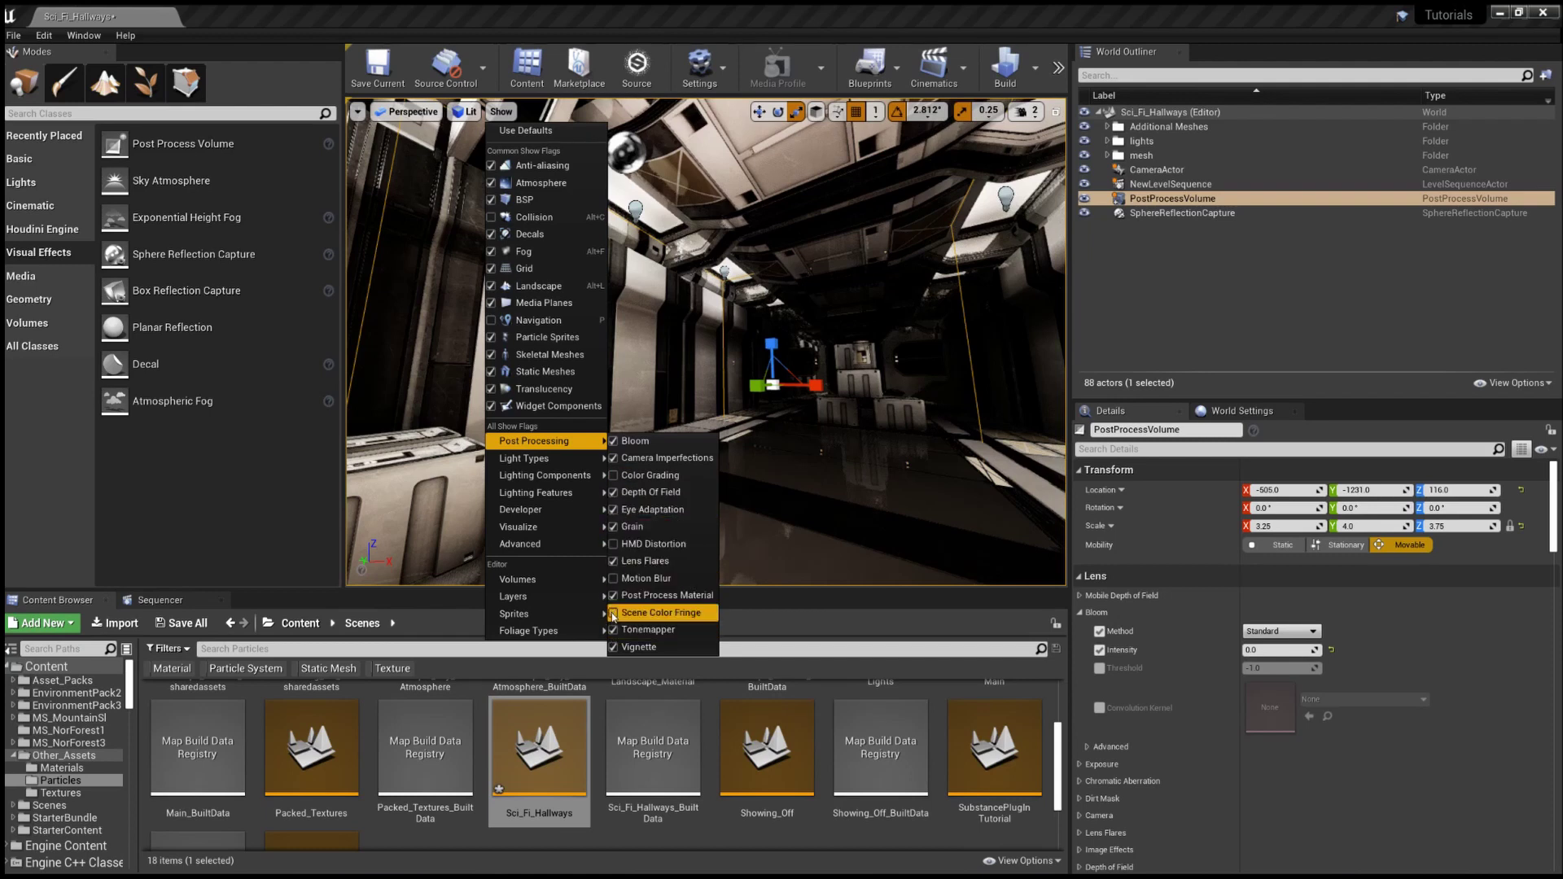
click(614, 613)
click(615, 631)
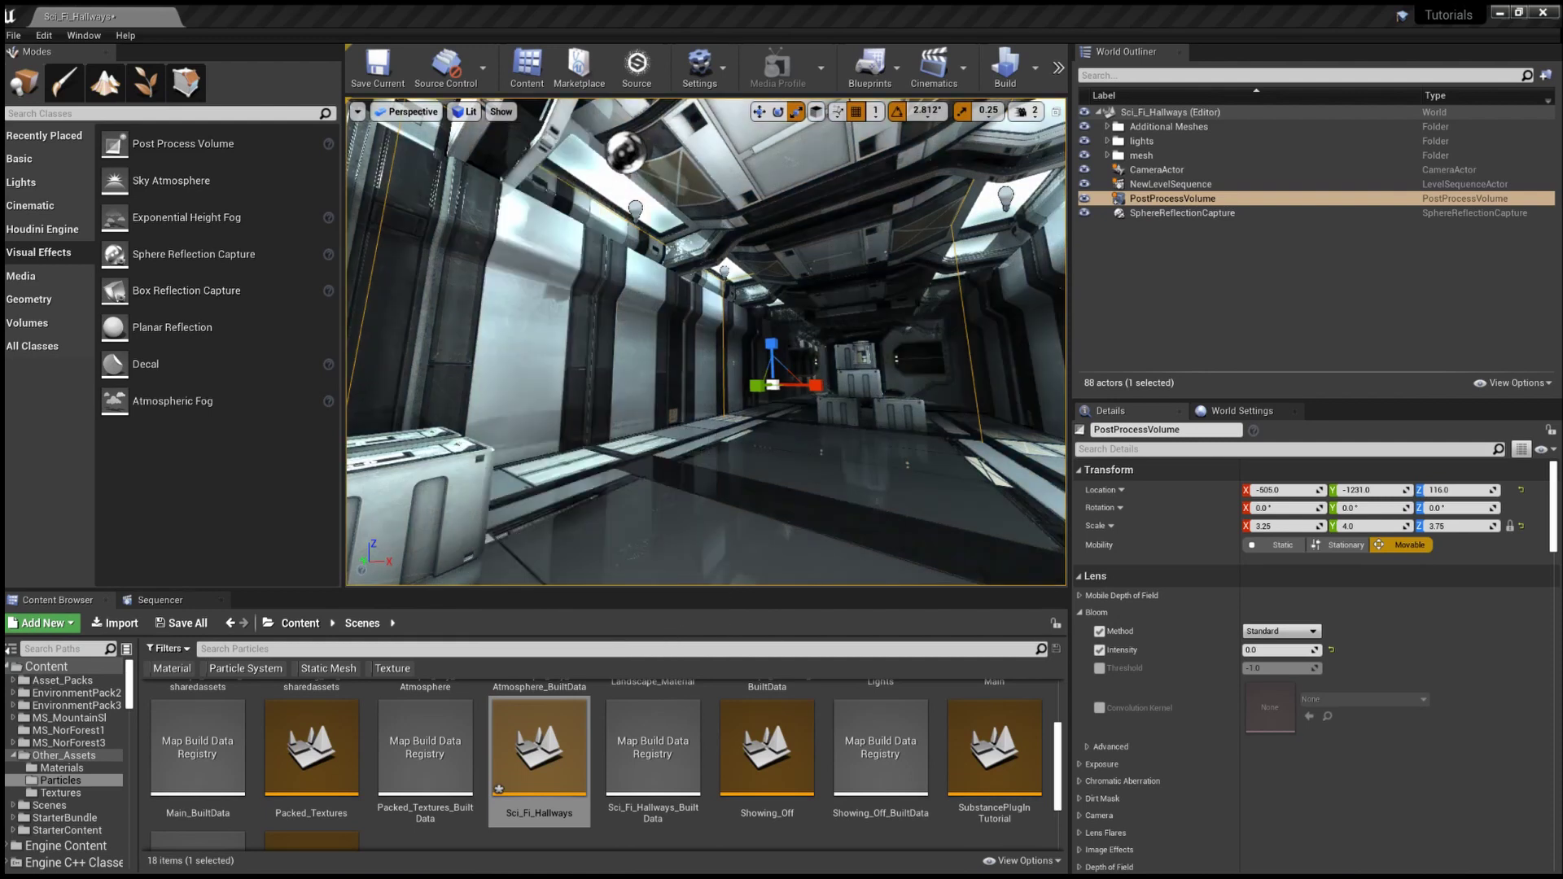
right_drag(814, 367, 847, 360)
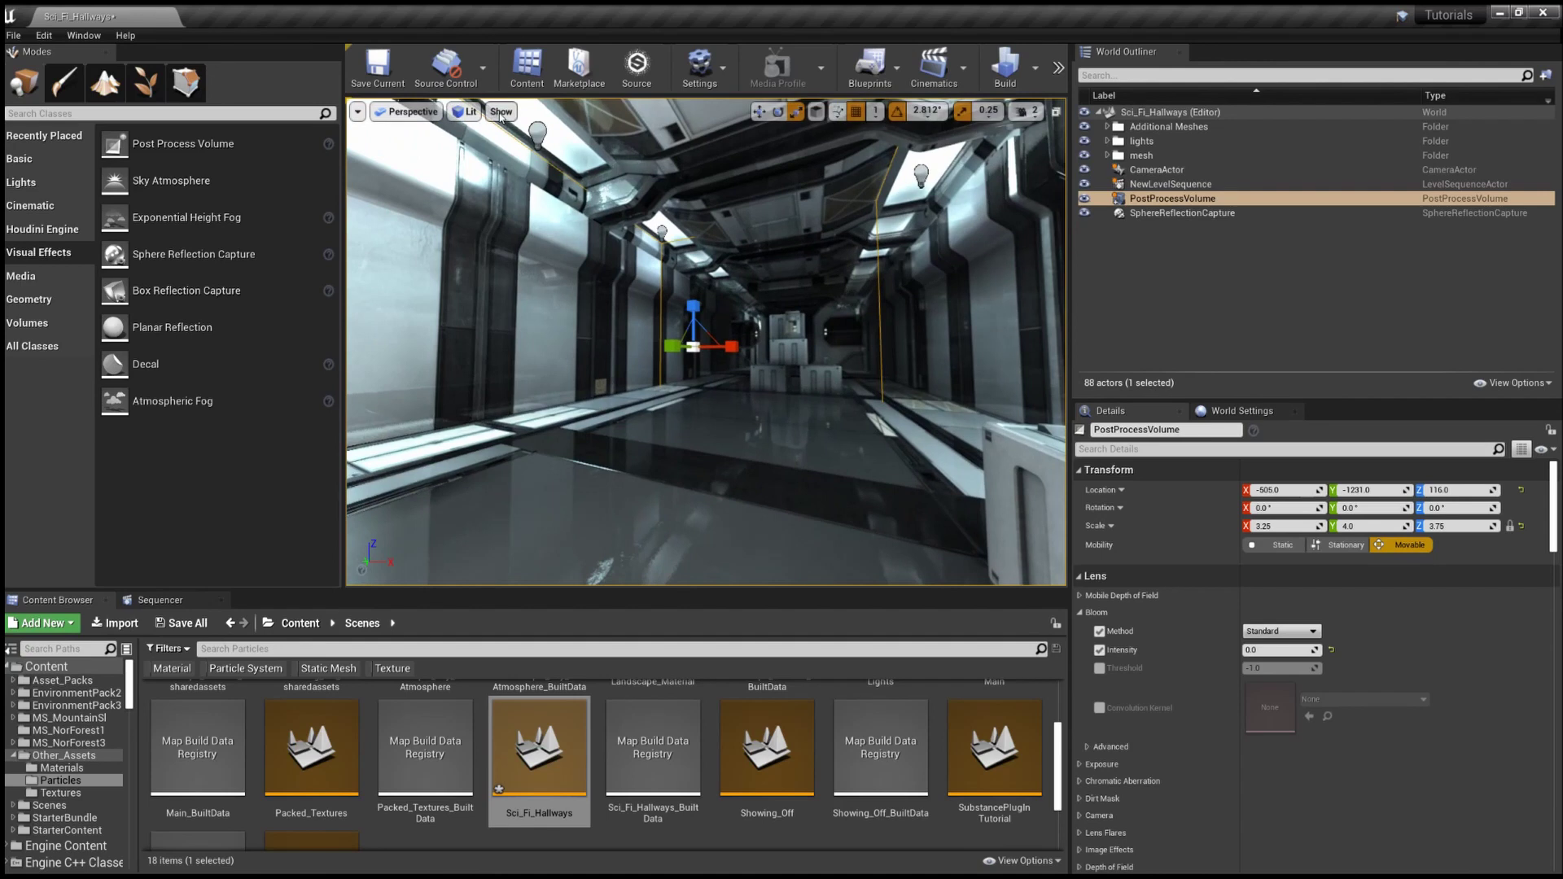
Step: Turn on the Color Grading and Tonemapper post processing show flags for the viewport
click(501, 112)
mouse_move(552, 491)
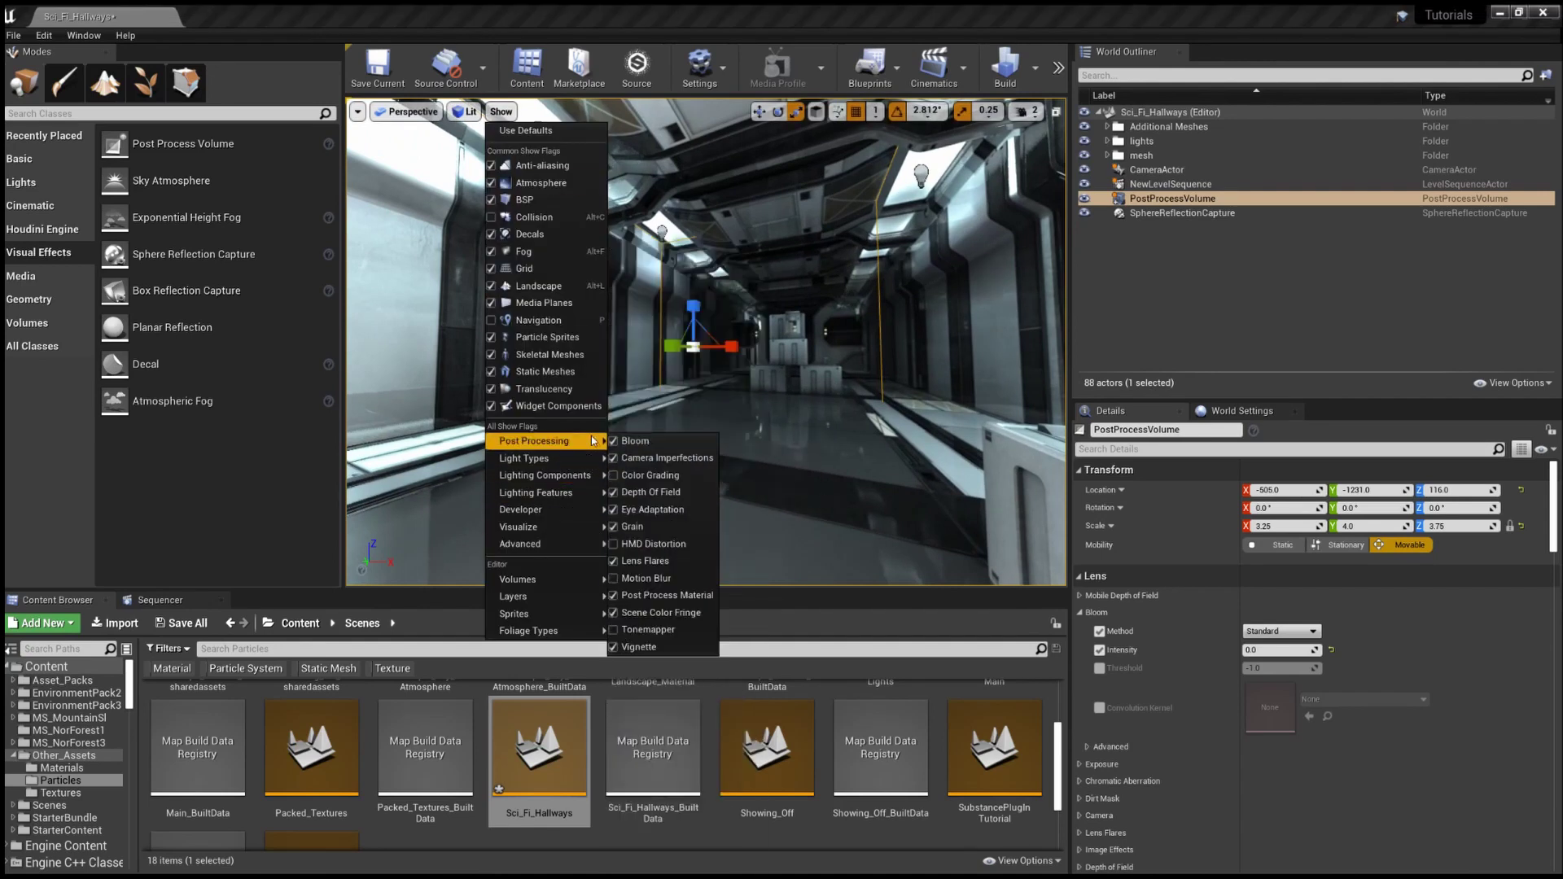
click(616, 479)
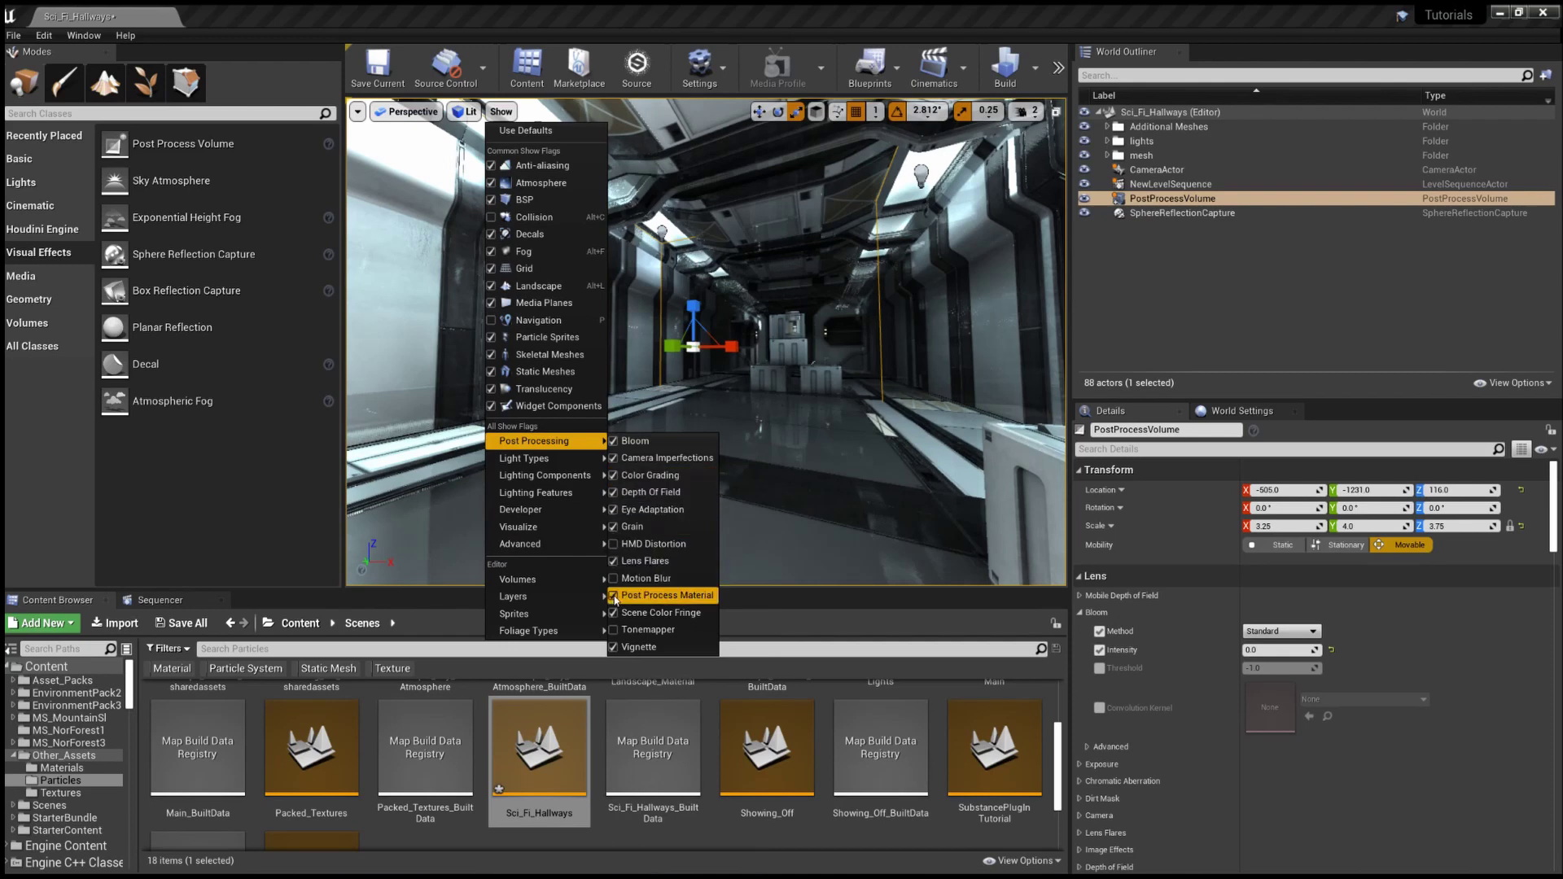
click(616, 632)
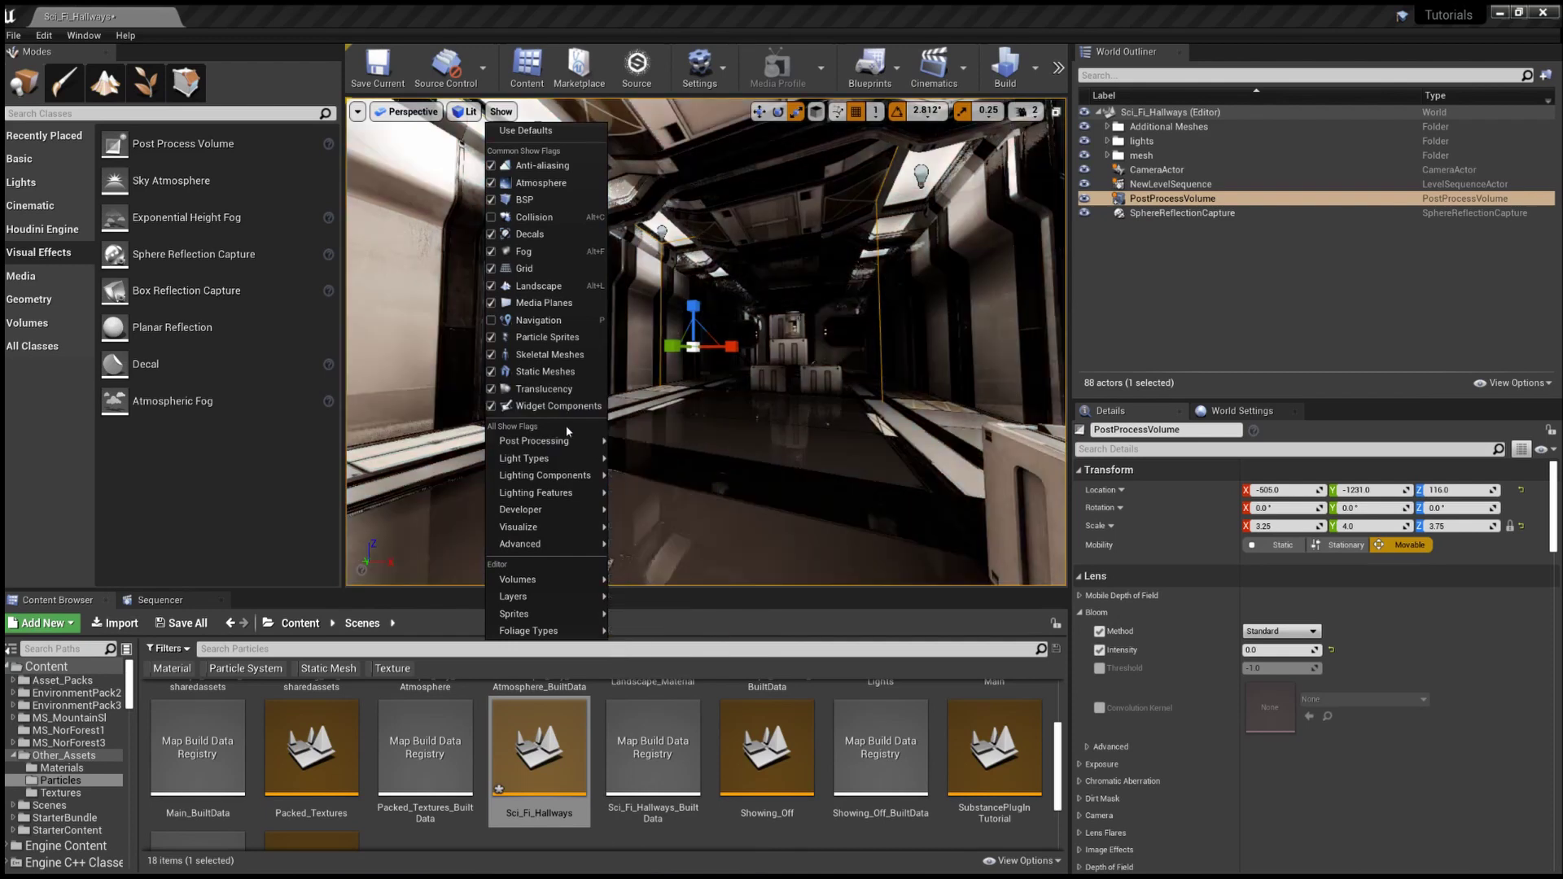
click(500, 111)
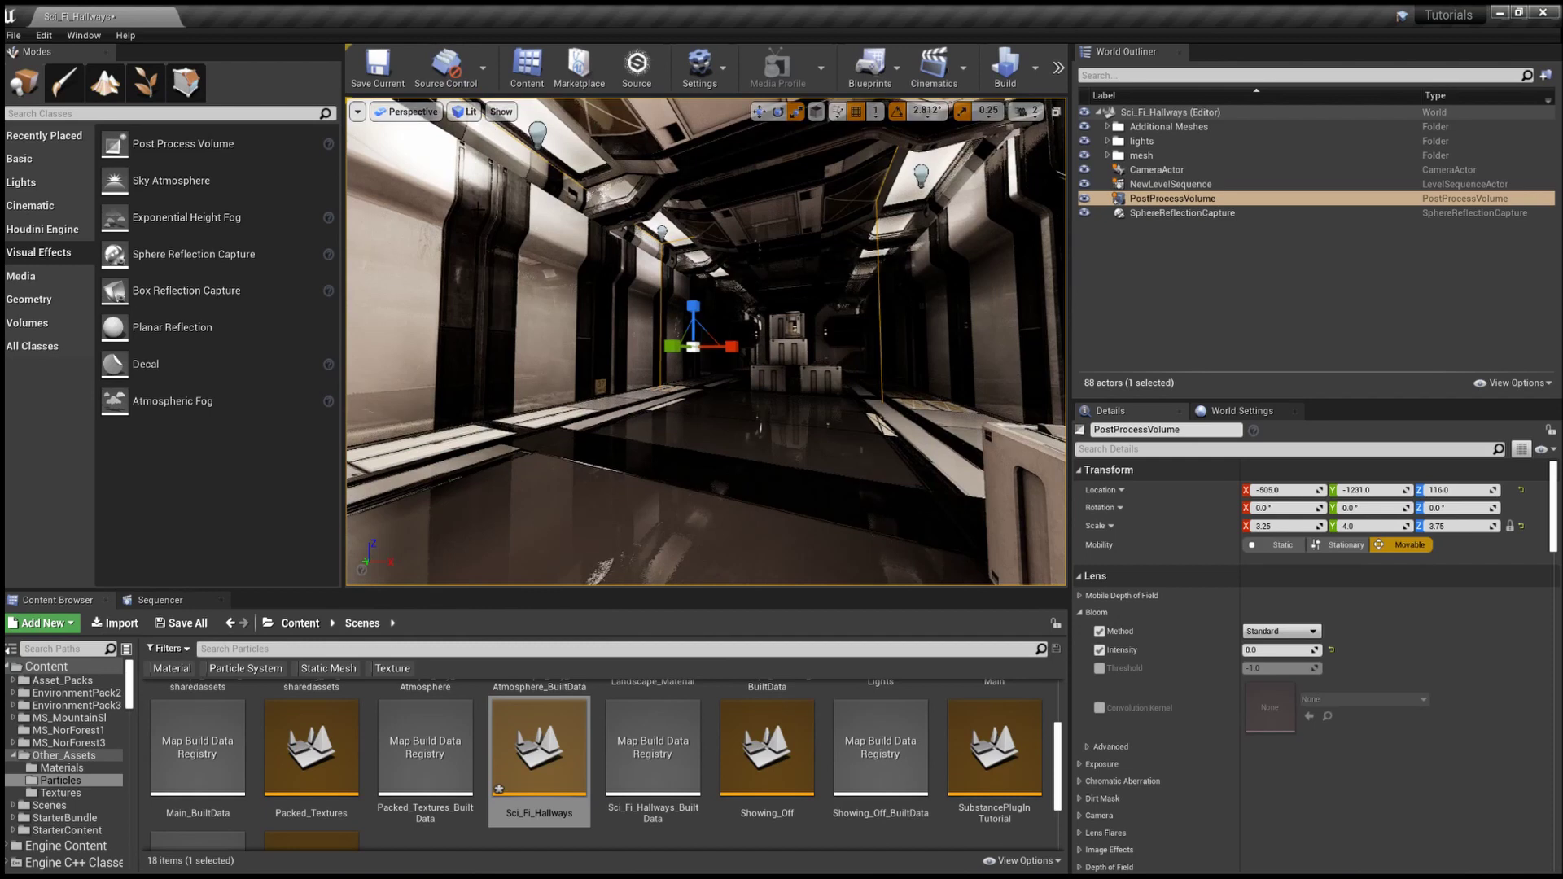